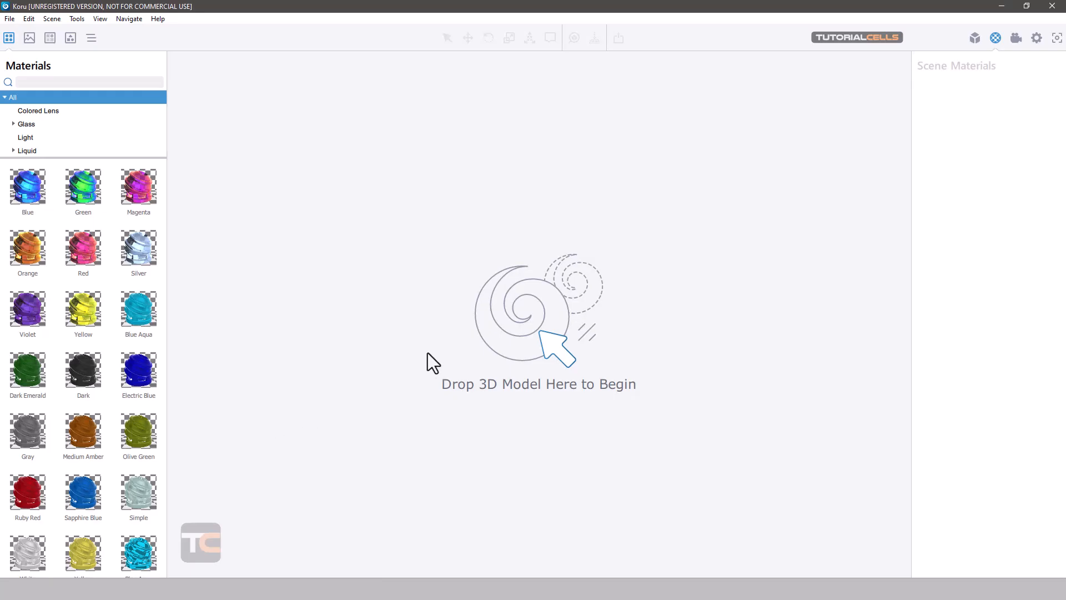
# Step: Enlarge the category list of the materials library so all categories down to Wood fit
pyautogui.scroll(-15, 38, 256)
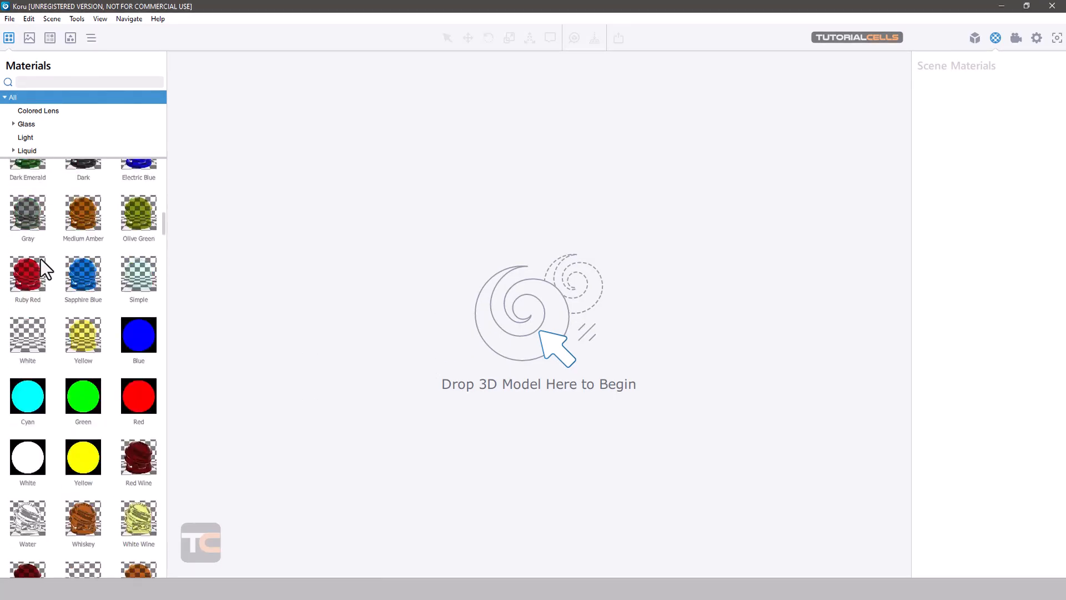
pyautogui.scroll(-15, 53, 254)
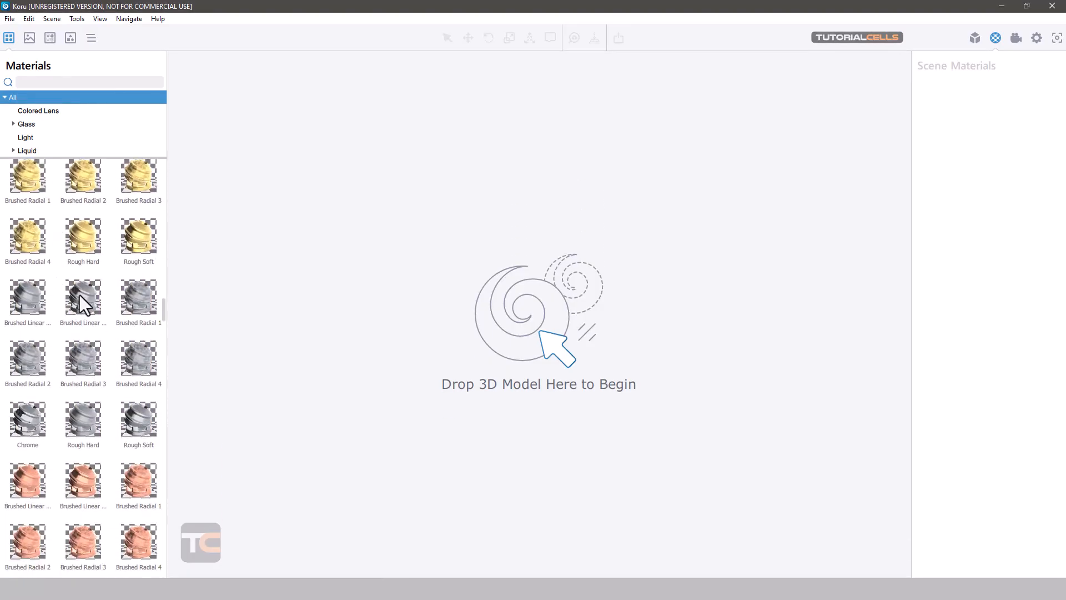
pyautogui.scroll(15, 101, 285)
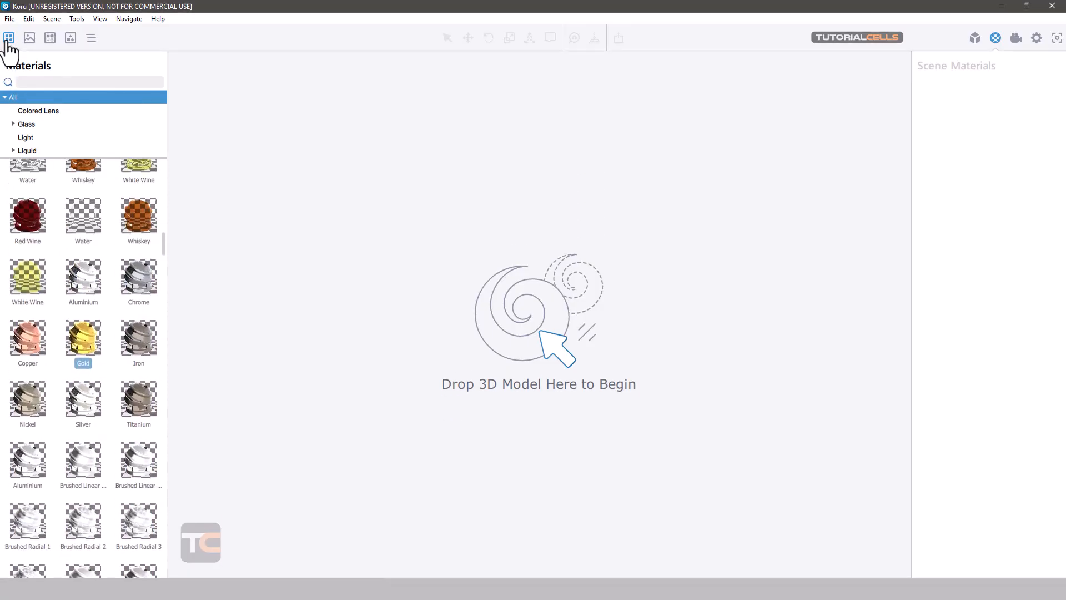
pyautogui.click(25, 82)
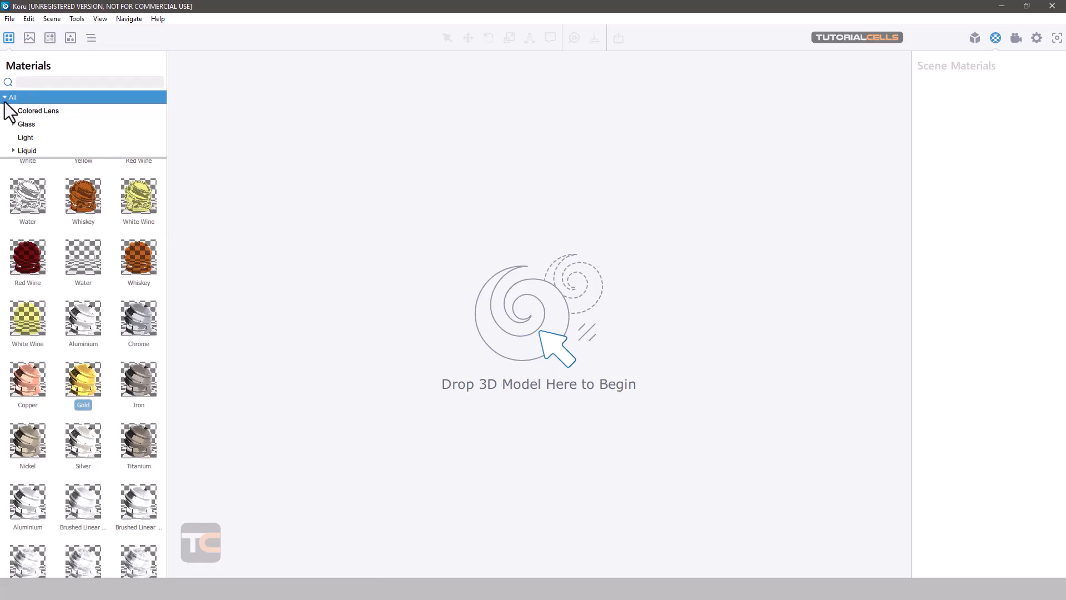
pyautogui.click(5, 97)
pyautogui.click(4, 97)
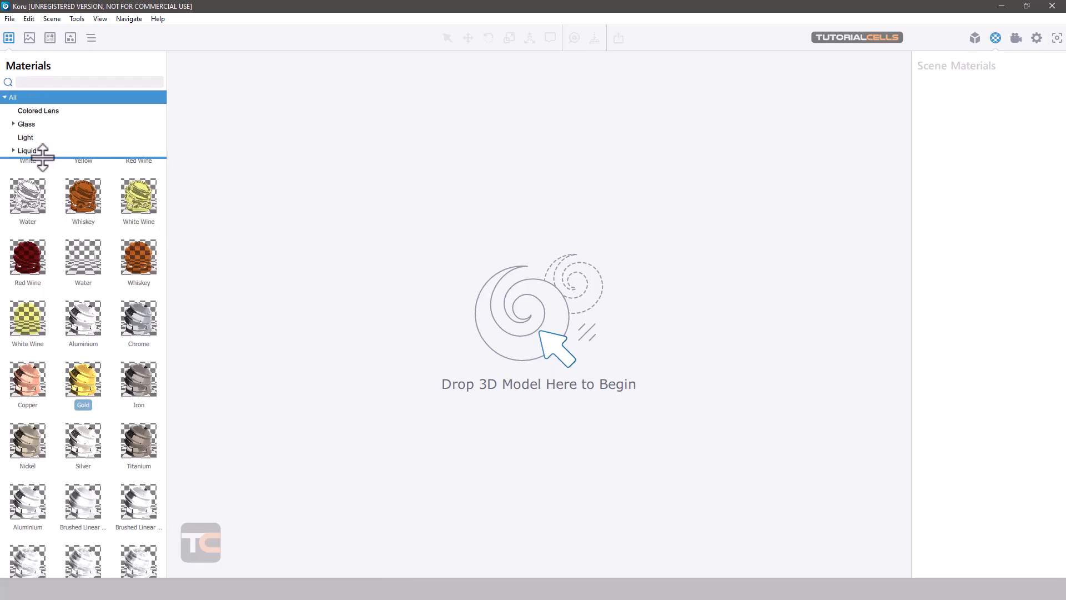
pyautogui.moveTo(42, 157); pyautogui.dragTo(42, 277)
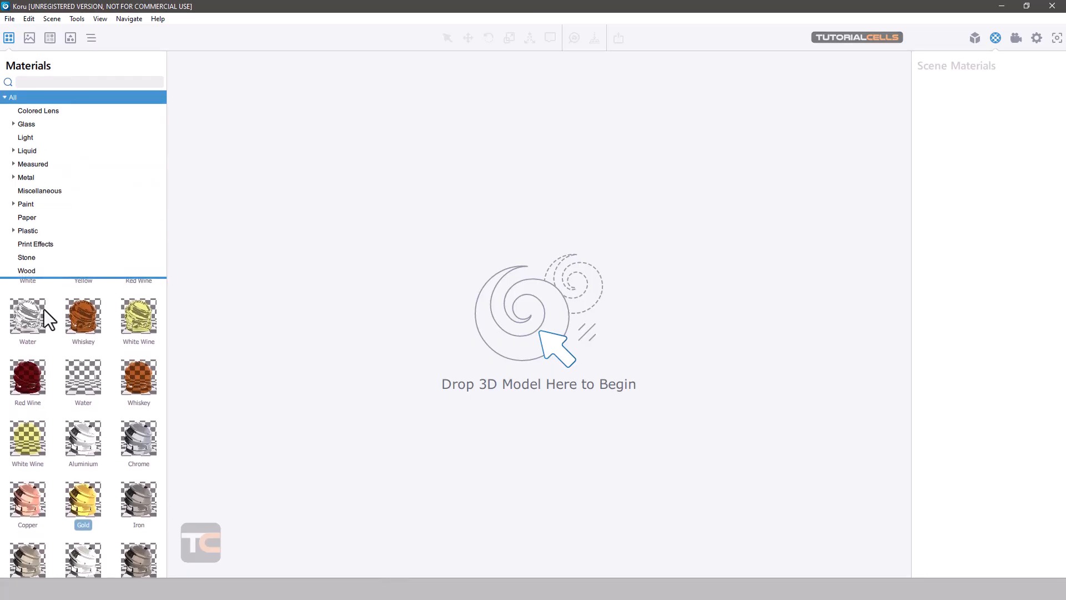
# Step: Browse the material categories from Colored Lens to Wood and return to showing all materials
pyautogui.click(39, 114)
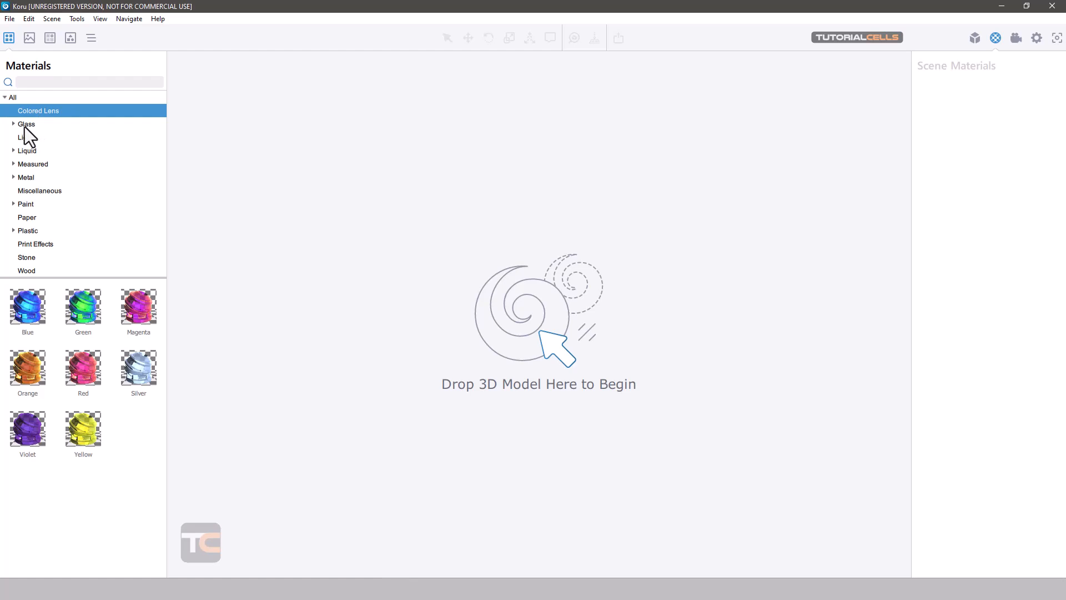
pyautogui.click(25, 124)
pyautogui.click(29, 138)
pyautogui.click(31, 151)
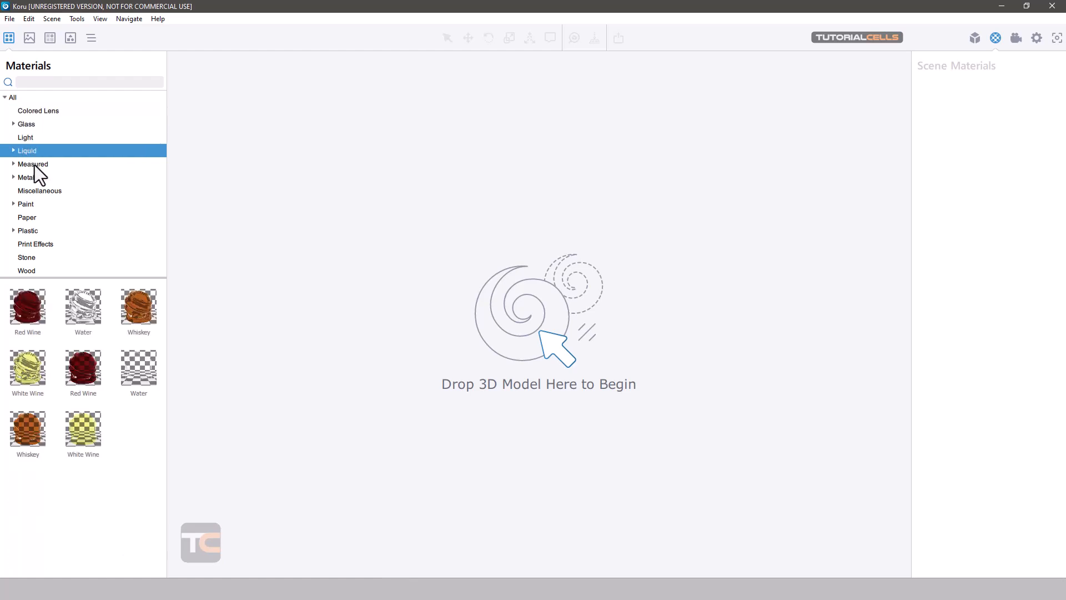
pyautogui.click(34, 165)
pyautogui.click(23, 180)
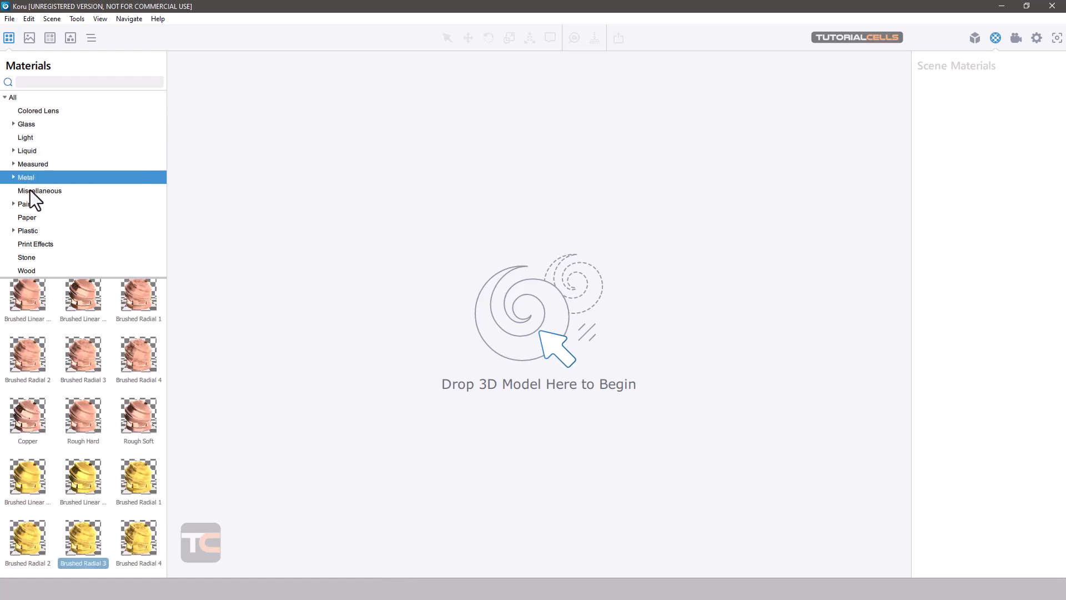
pyautogui.click(36, 191)
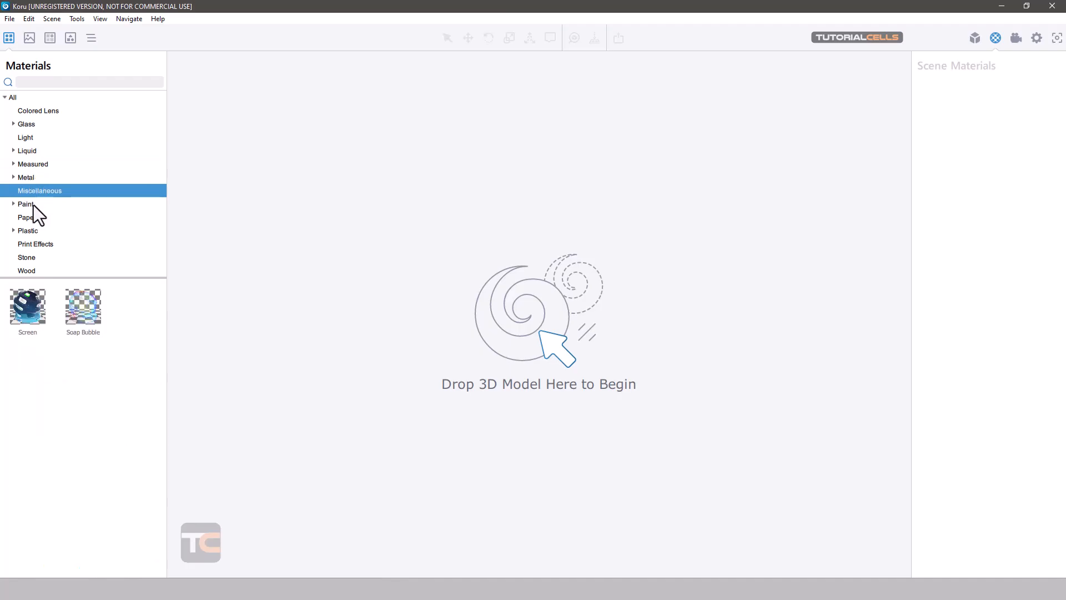
pyautogui.click(32, 205)
pyautogui.click(34, 219)
pyautogui.click(35, 231)
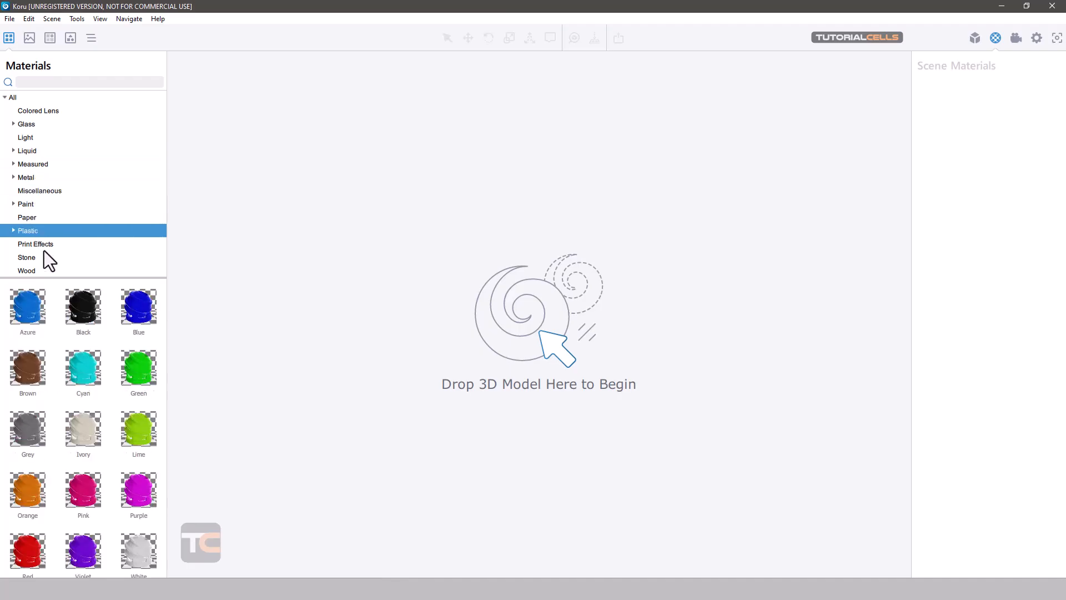
pyautogui.click(45, 245)
pyautogui.click(41, 258)
pyautogui.click(45, 271)
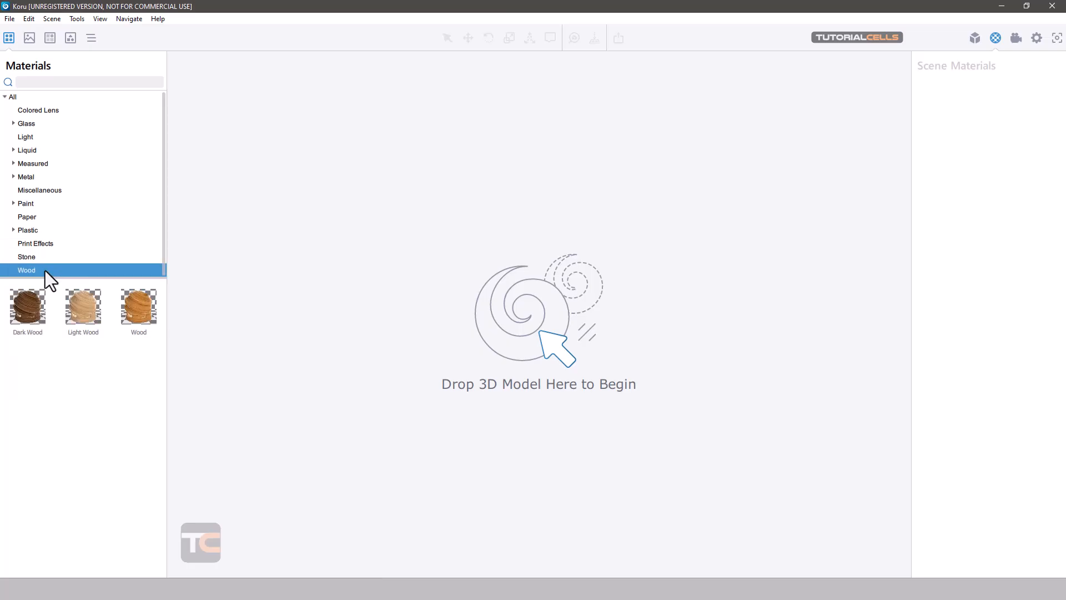
pyautogui.click(21, 99)
pyautogui.scroll(10, 68, 351)
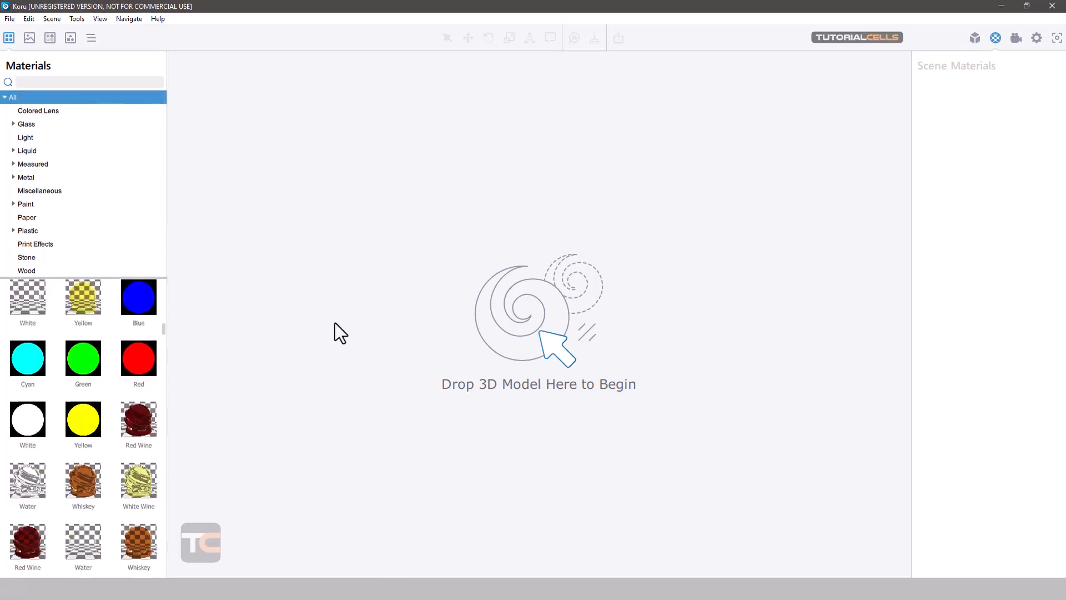
# Step: Place the Mesh 1 shape from the Basic shapes library into the empty viewport
pyautogui.click(70, 37)
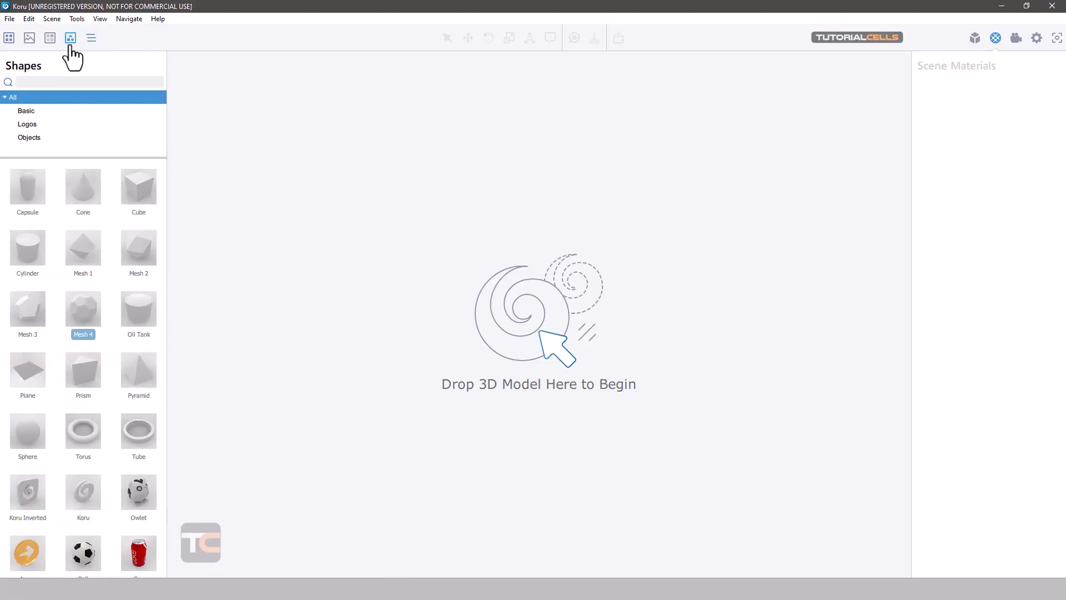
pyautogui.click(26, 111)
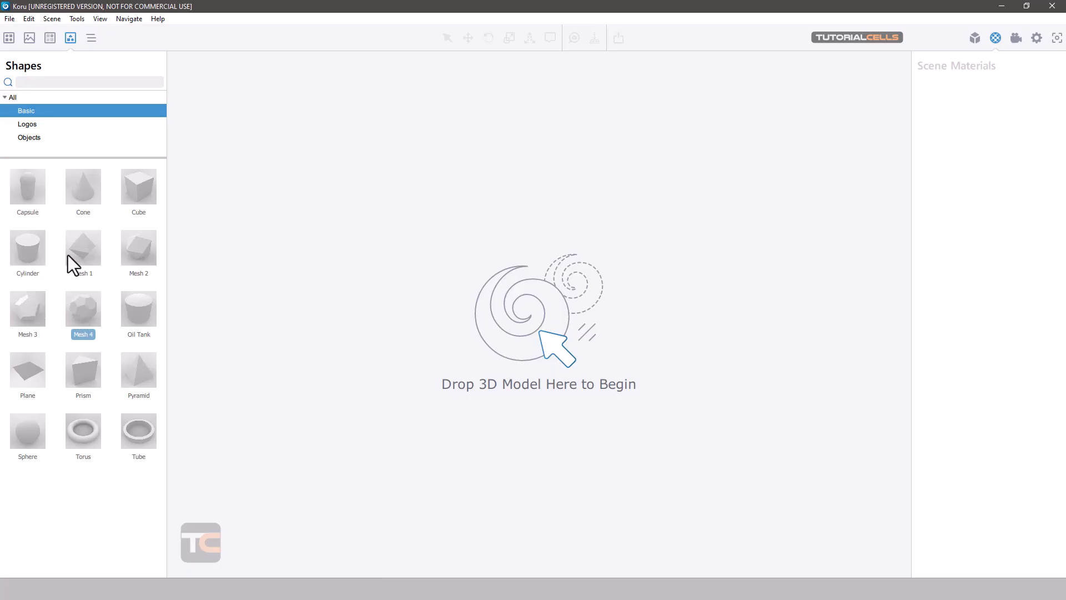
pyautogui.moveTo(69, 252); pyautogui.dragTo(561, 327)
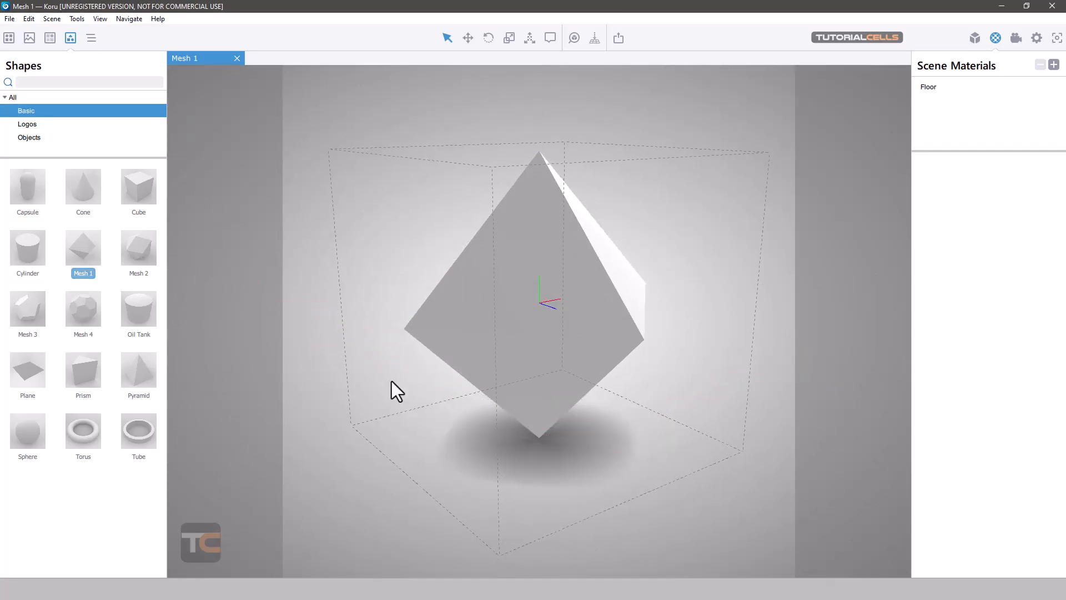
# Step: Bring back the materials library and examine the scene's Floor material and its settings
pyautogui.click(9, 37)
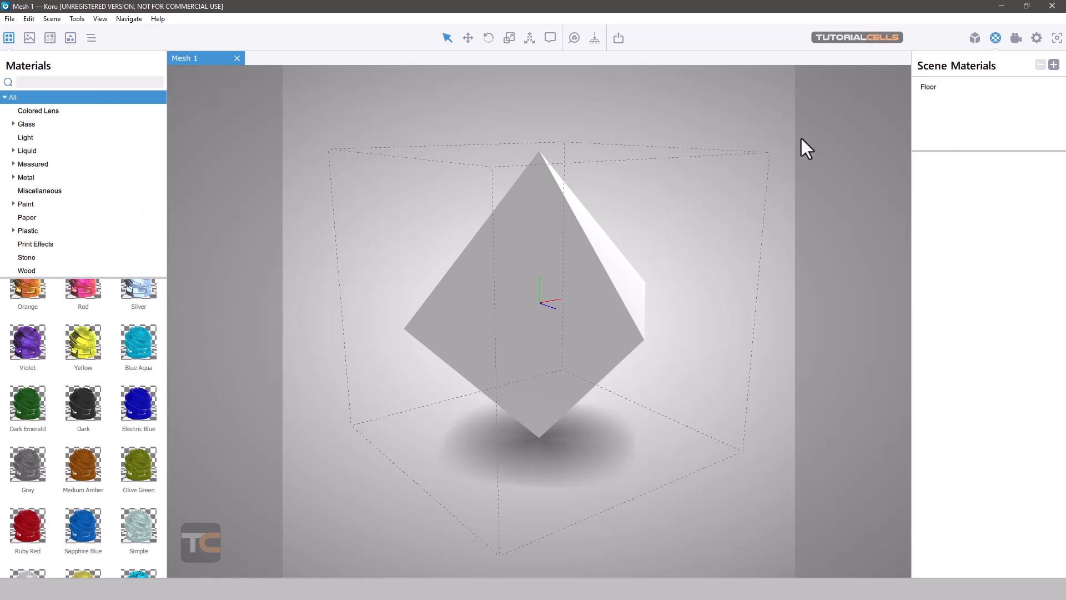
pyautogui.click(975, 39)
pyautogui.click(996, 39)
pyautogui.moveTo(671, 214)
pyautogui.mouseDown()
pyautogui.moveTo(641, 218)
pyautogui.moveTo(657, 213)
pyautogui.mouseUp()
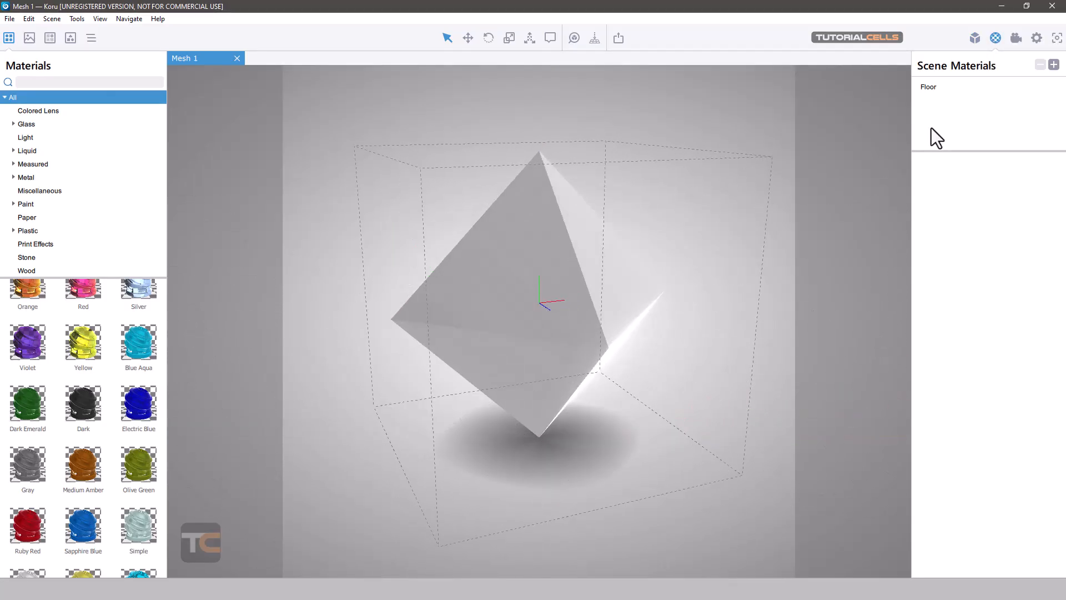
pyautogui.click(934, 89)
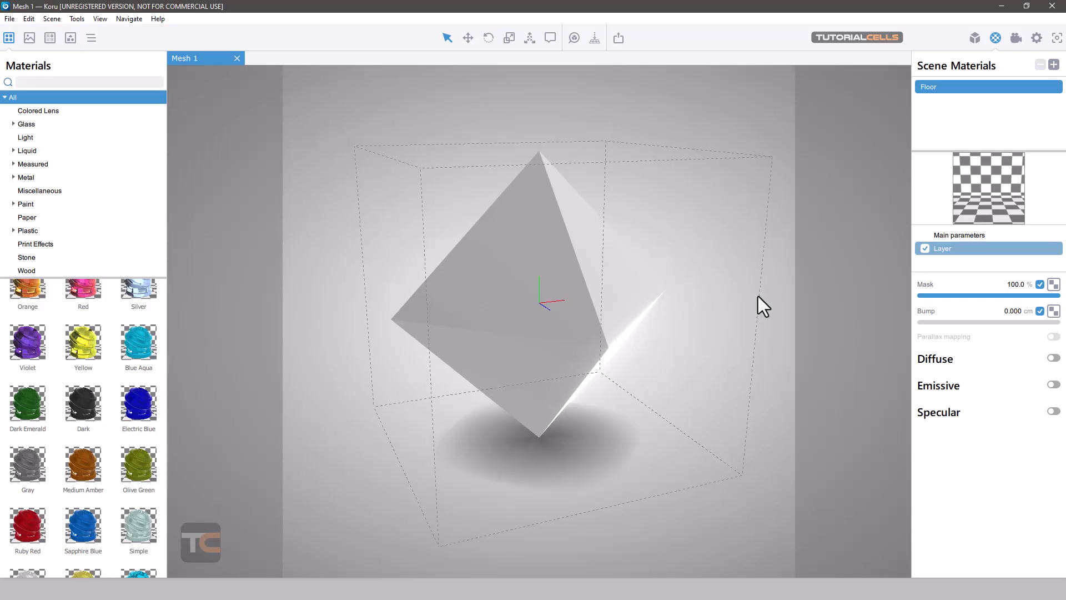
pyautogui.click(690, 351)
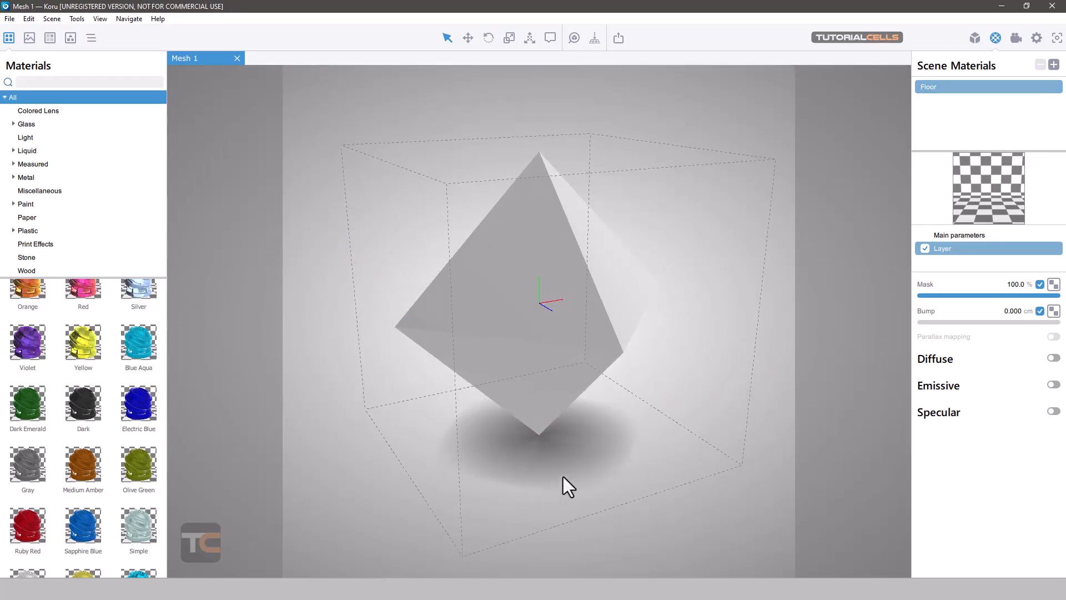
# Step: Search the materials library for "gold" and apply the Gold material to the Mesh 1 shape
pyautogui.click(36, 81)
pyautogui.write('gol')
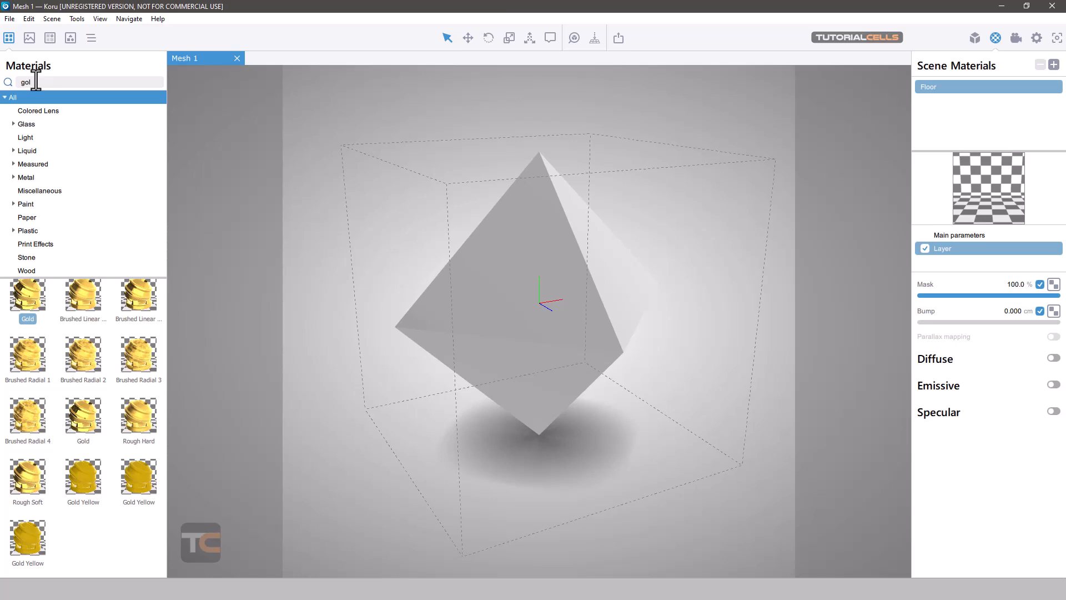
pyautogui.write('d')
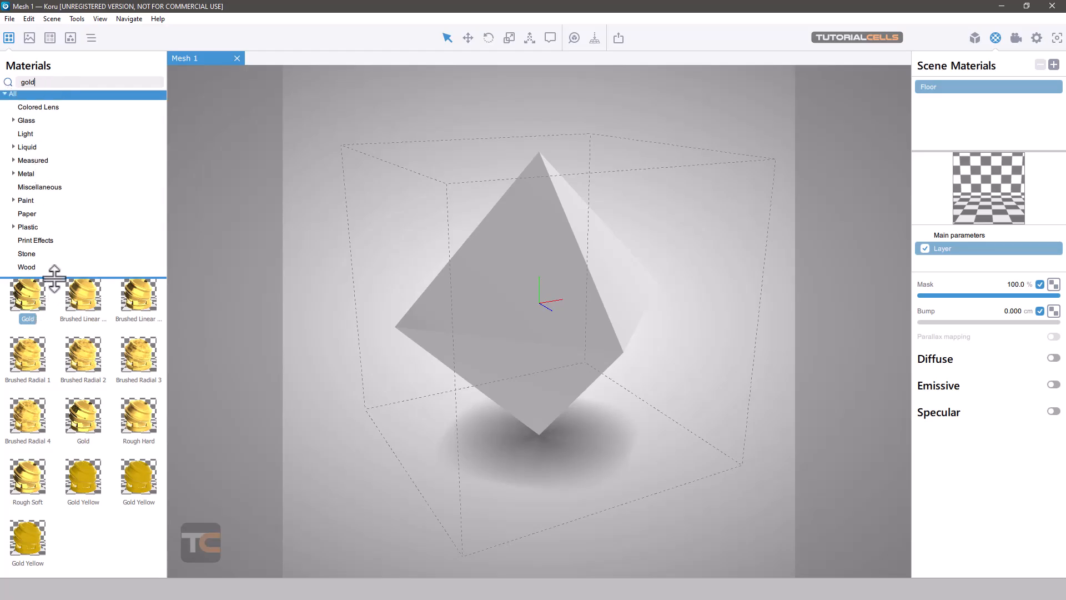
pyautogui.moveTo(58, 279); pyautogui.dragTo(521, 293)
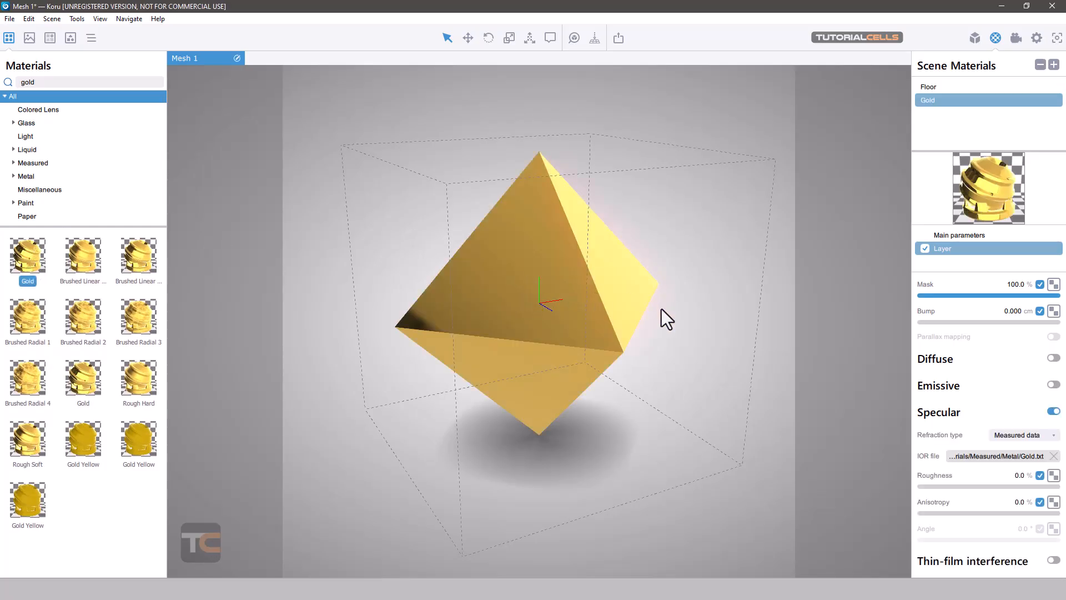
pyautogui.moveTo(661, 309); pyautogui.dragTo(629, 306)
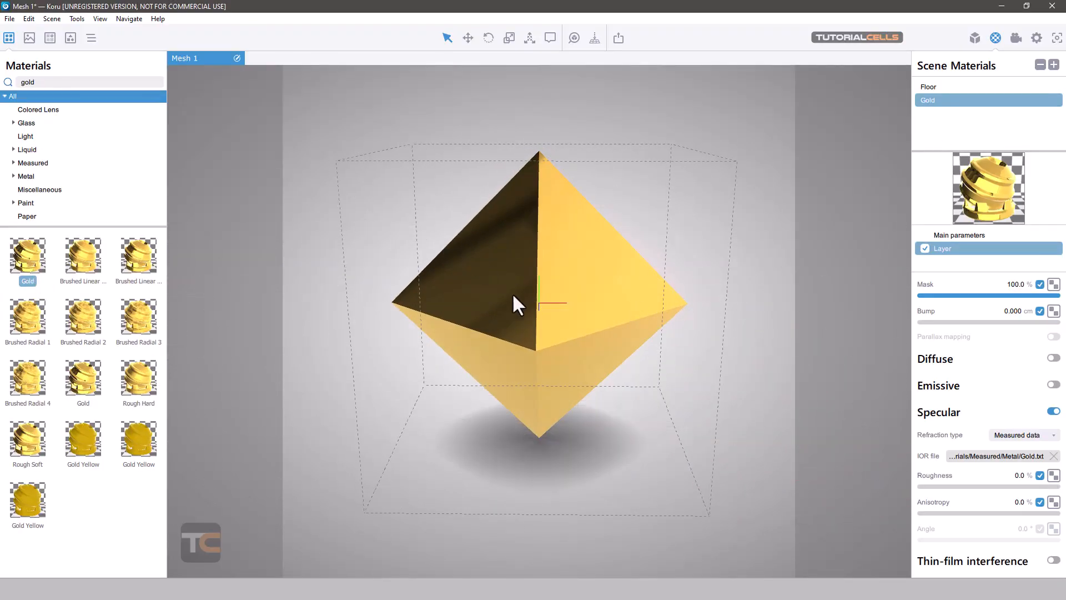
# Step: Compare the Floor and Gold scene materials and enable Specular on the Floor material
pyautogui.click(933, 87)
pyautogui.click(933, 100)
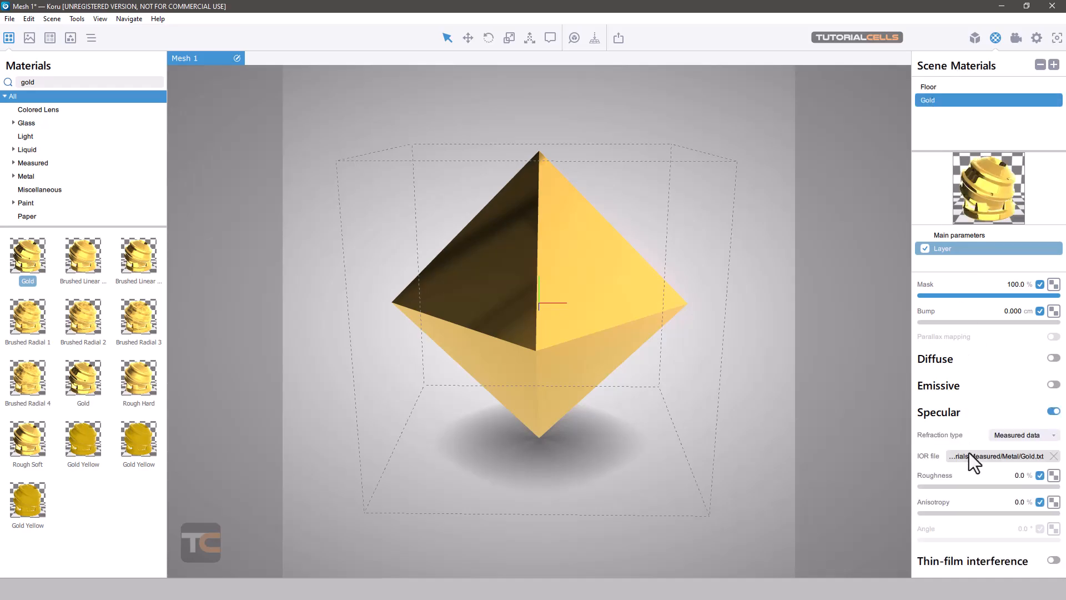
pyautogui.click(930, 87)
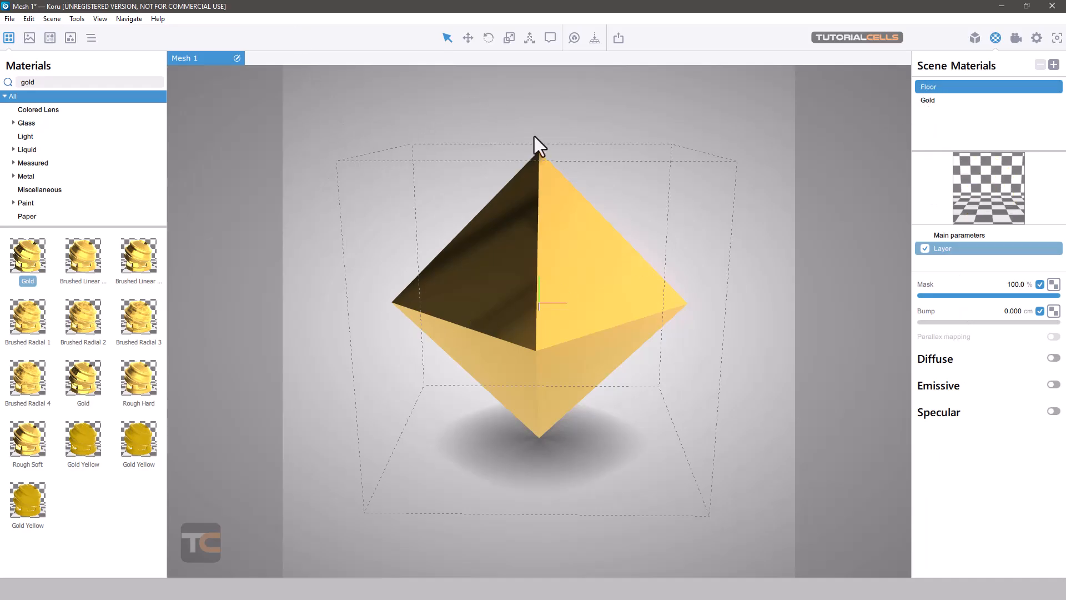
pyautogui.moveTo(534, 136); pyautogui.dragTo(634, 206)
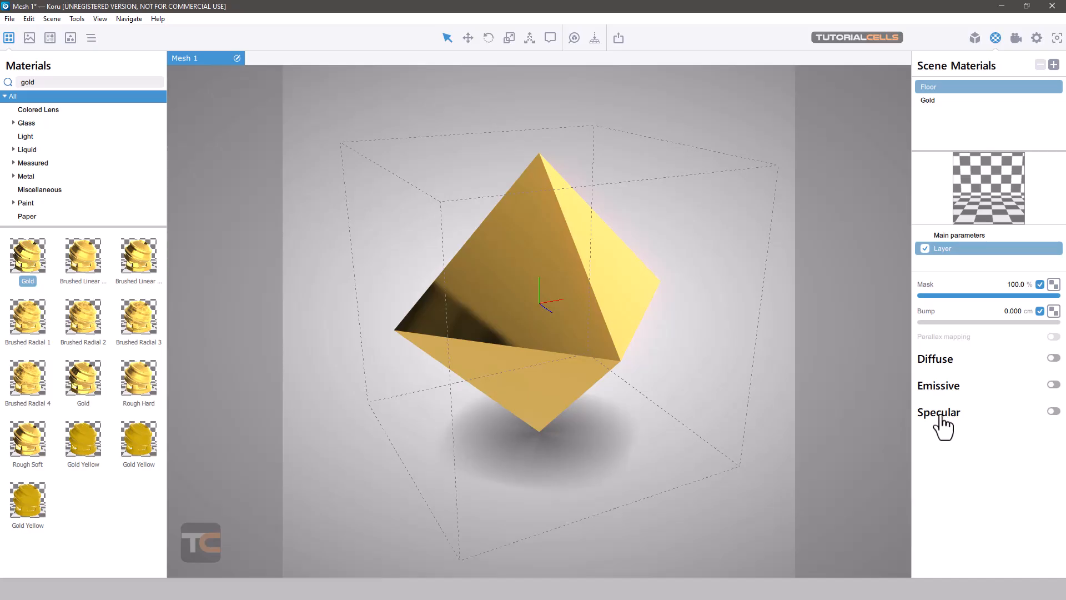
pyautogui.moveTo(876, 322); pyautogui.dragTo(645, 358)
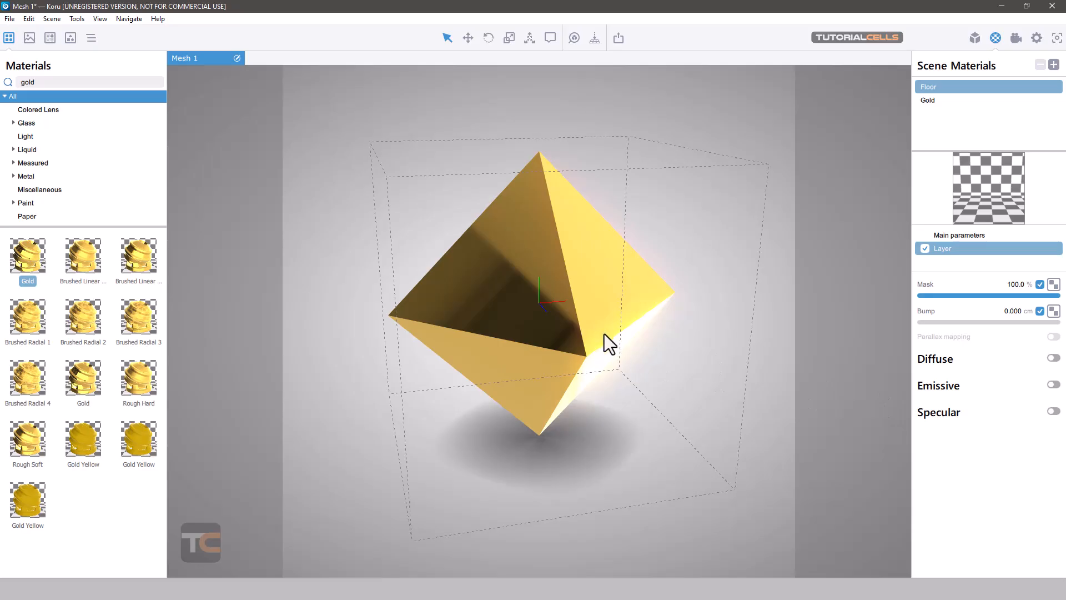
pyautogui.click(1054, 413)
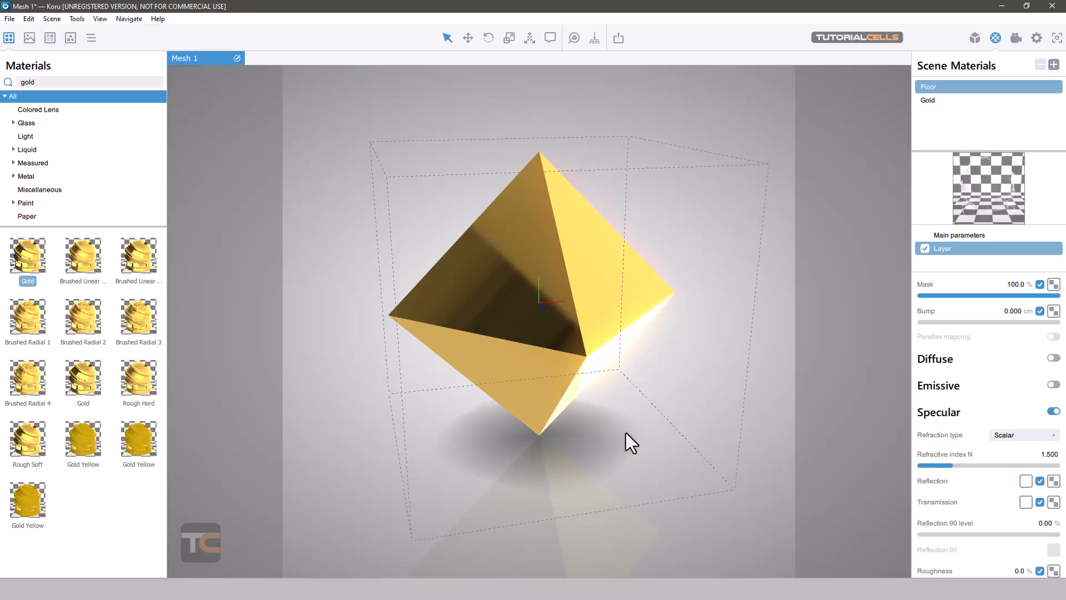
pyautogui.moveTo(626, 432); pyautogui.dragTo(561, 459)
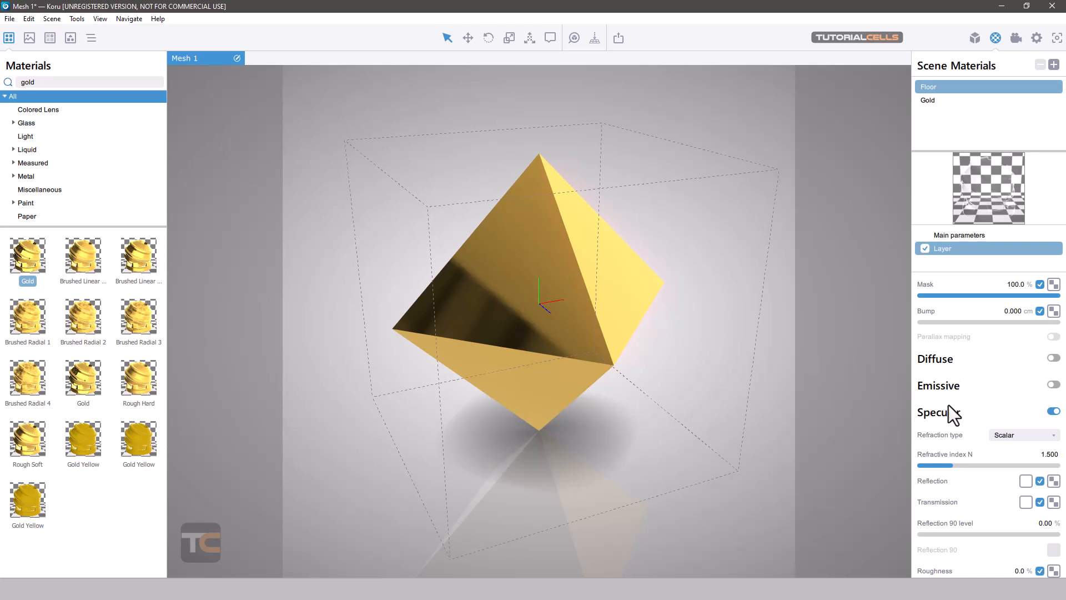
# Step: Try the Complex and Measured data refraction types on the Floor material and return it to Scalar
pyautogui.scroll(-4, 948, 439)
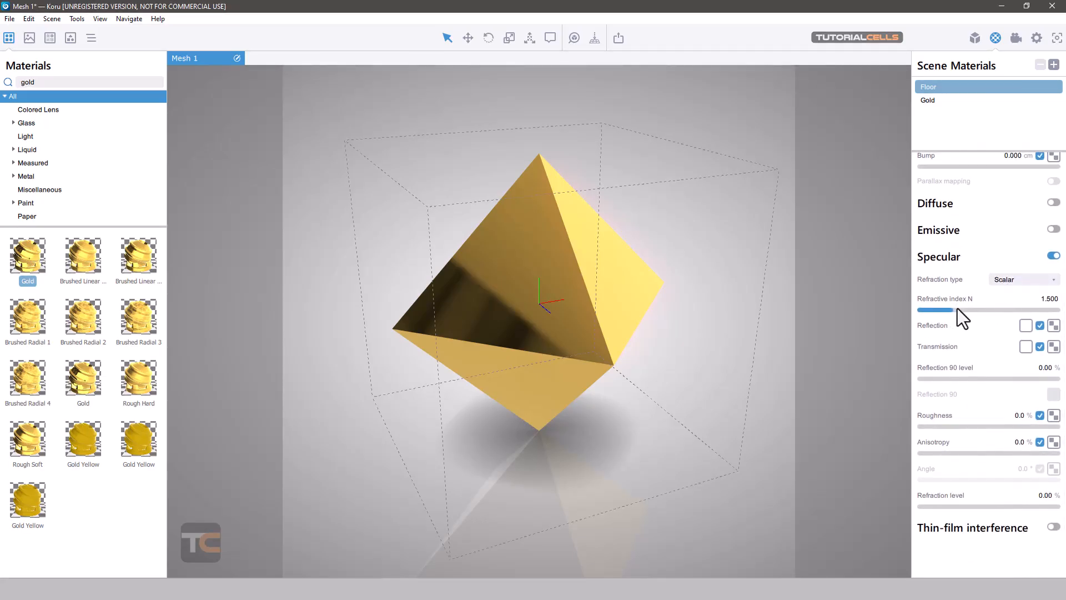
pyautogui.click(1005, 279)
pyautogui.click(1008, 311)
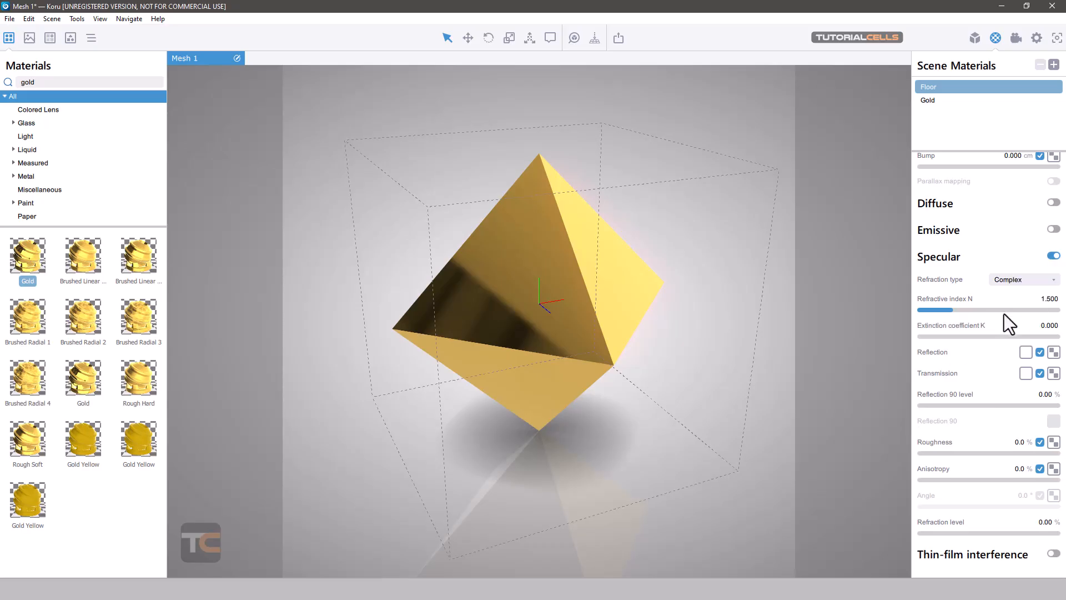
pyautogui.click(1006, 279)
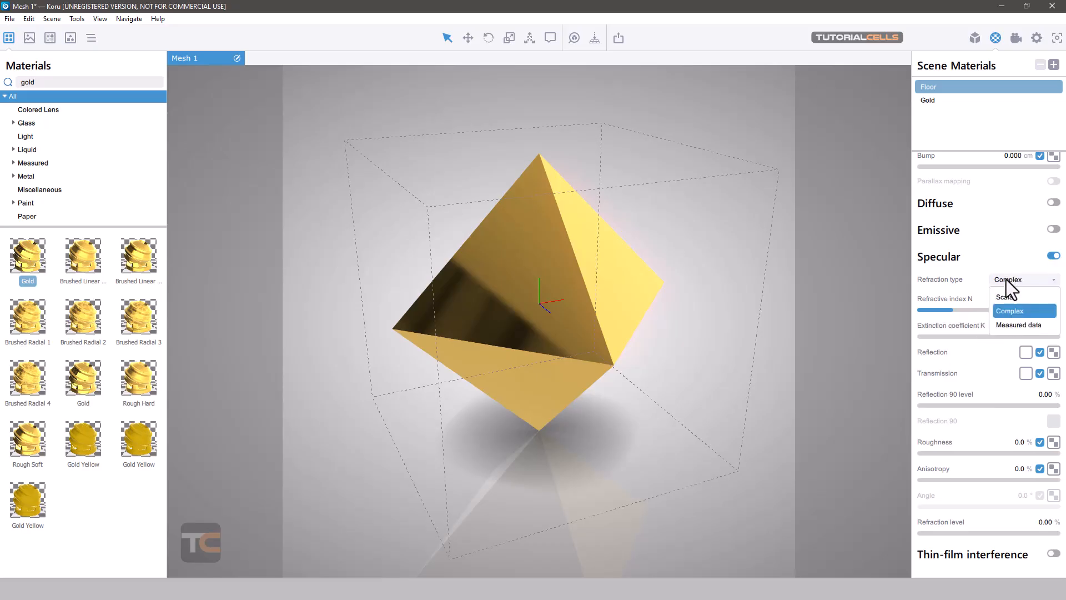
pyautogui.click(1005, 326)
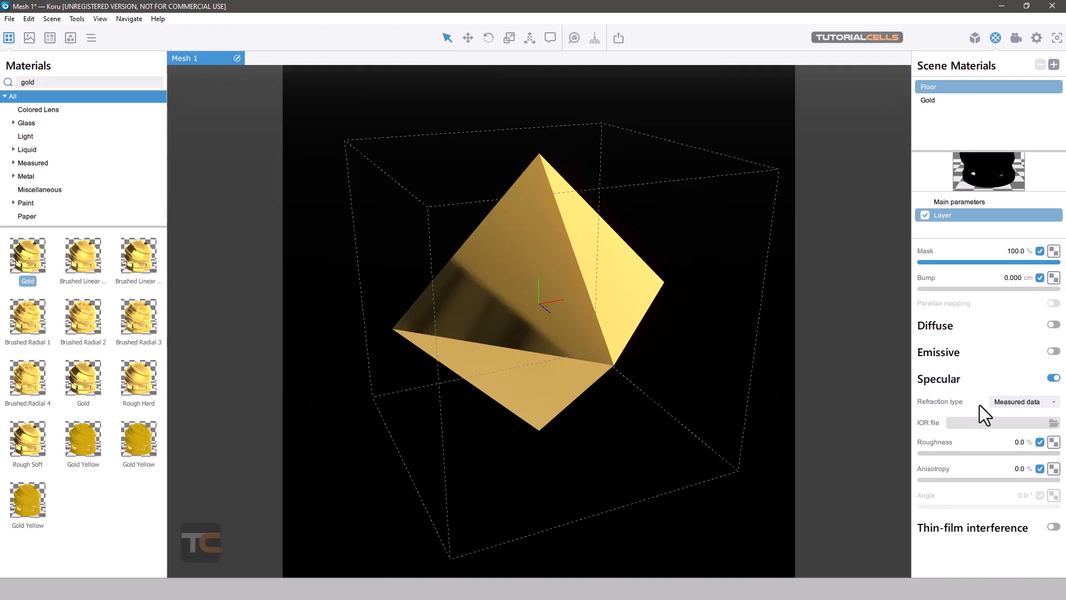
pyautogui.click(1010, 403)
pyautogui.click(1008, 418)
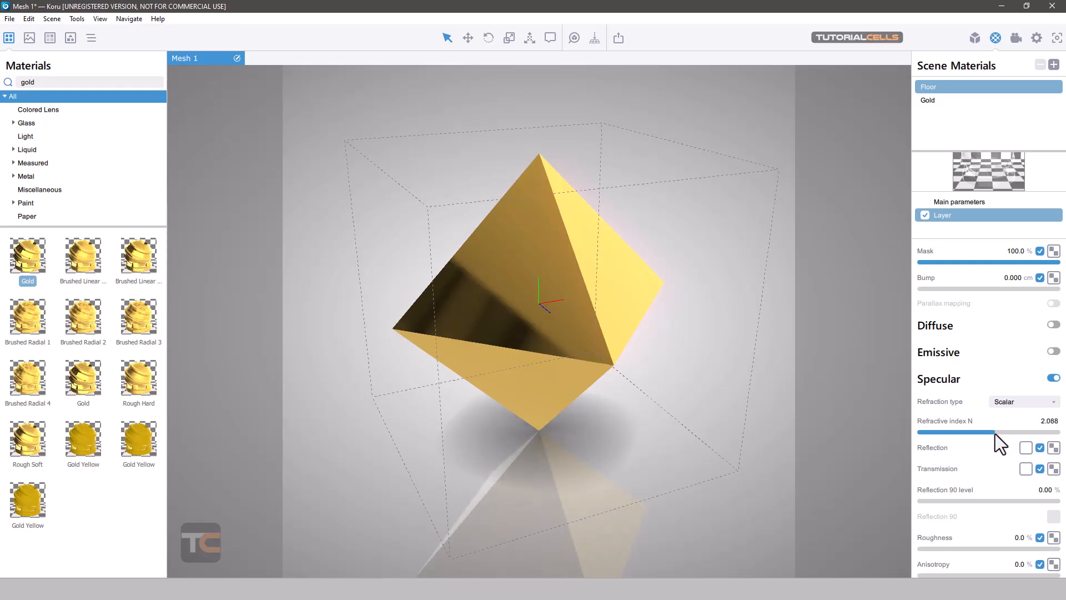
# Step: Set the Floor material's refractive index N to 2.432 and its roughness to 6.8%, checking the reflection under the shape
pyautogui.moveTo(995, 434); pyautogui.dragTo(1020, 433)
pyautogui.scroll(-2, 602, 390)
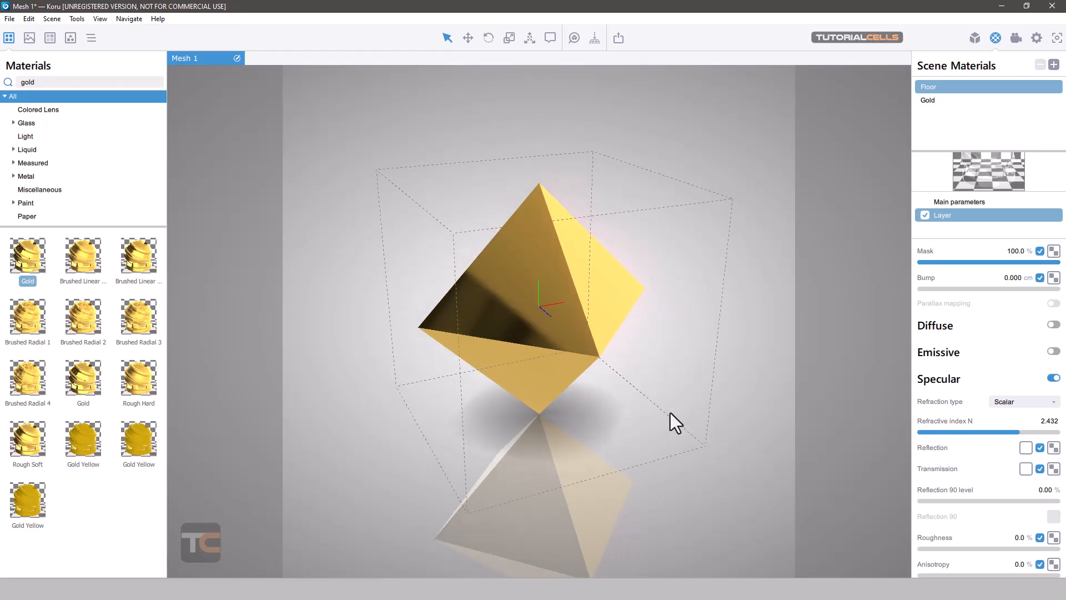
pyautogui.scroll(-3, 931, 481)
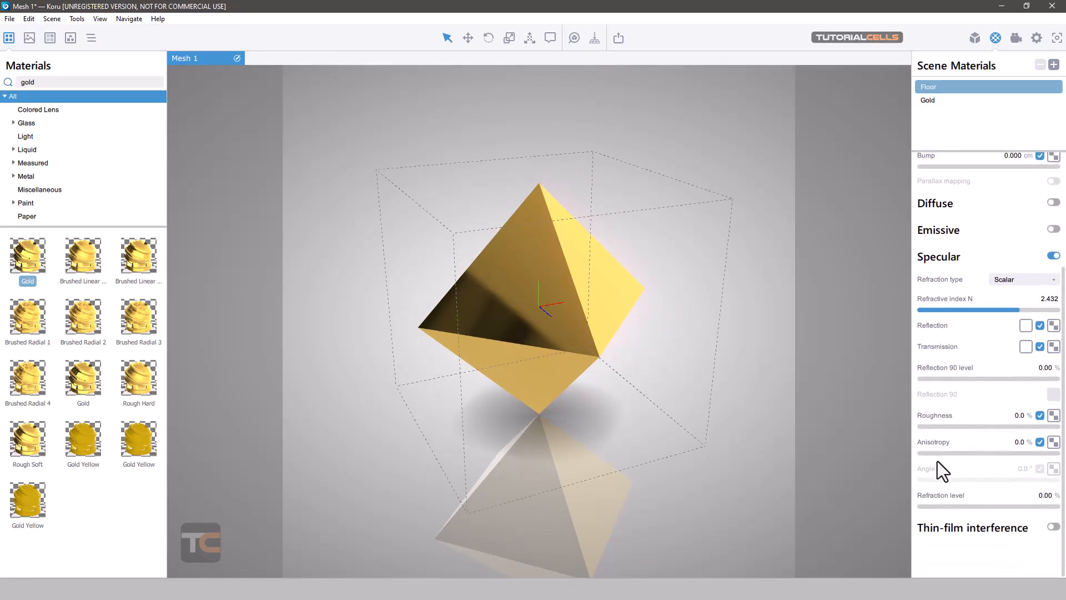
pyautogui.moveTo(928, 428)
pyautogui.mouseDown()
pyautogui.moveTo(960, 428)
pyautogui.moveTo(941, 426)
pyautogui.mouseUp()
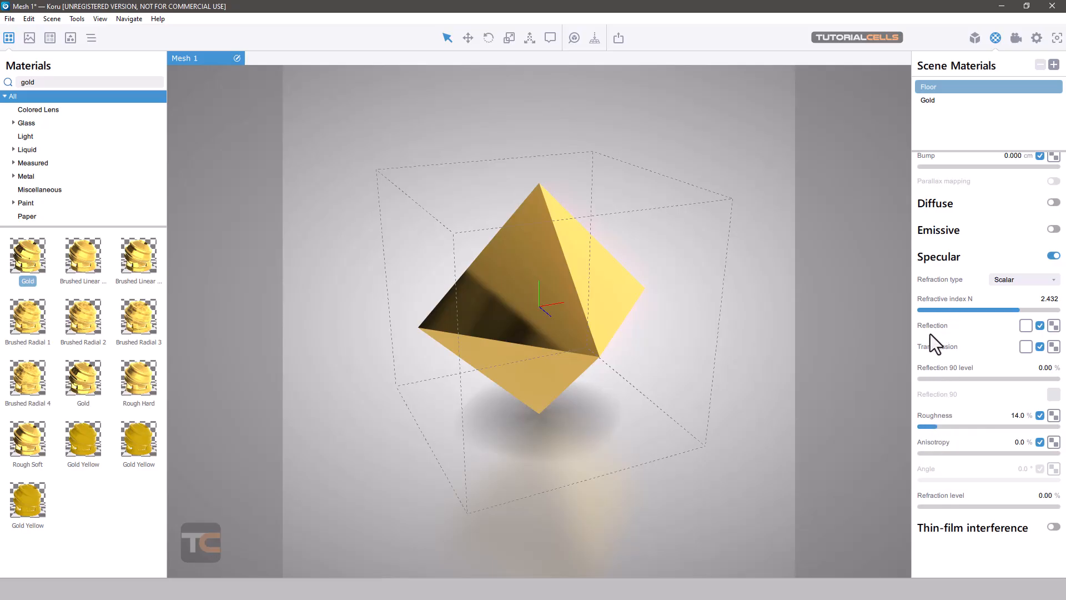
pyautogui.moveTo(932, 428); pyautogui.dragTo(929, 429)
pyautogui.moveTo(674, 401)
pyautogui.mouseDown()
pyautogui.moveTo(532, 391)
pyautogui.moveTo(684, 397)
pyautogui.mouseUp()
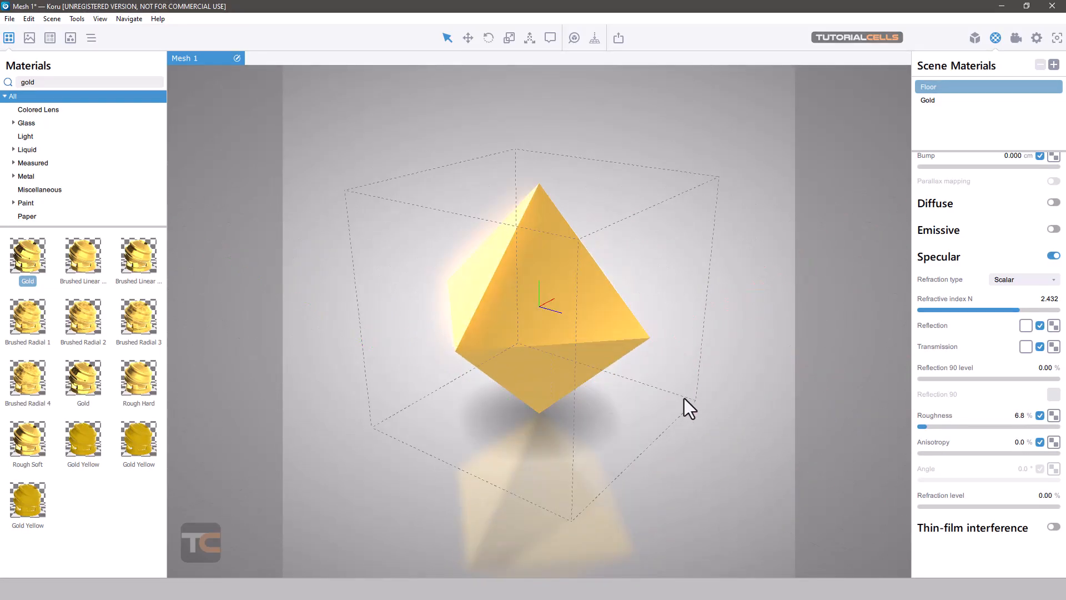
# Step: Review the Gold material's settings, remove it from the scene materials and inspect the bare shape
pyautogui.click(929, 101)
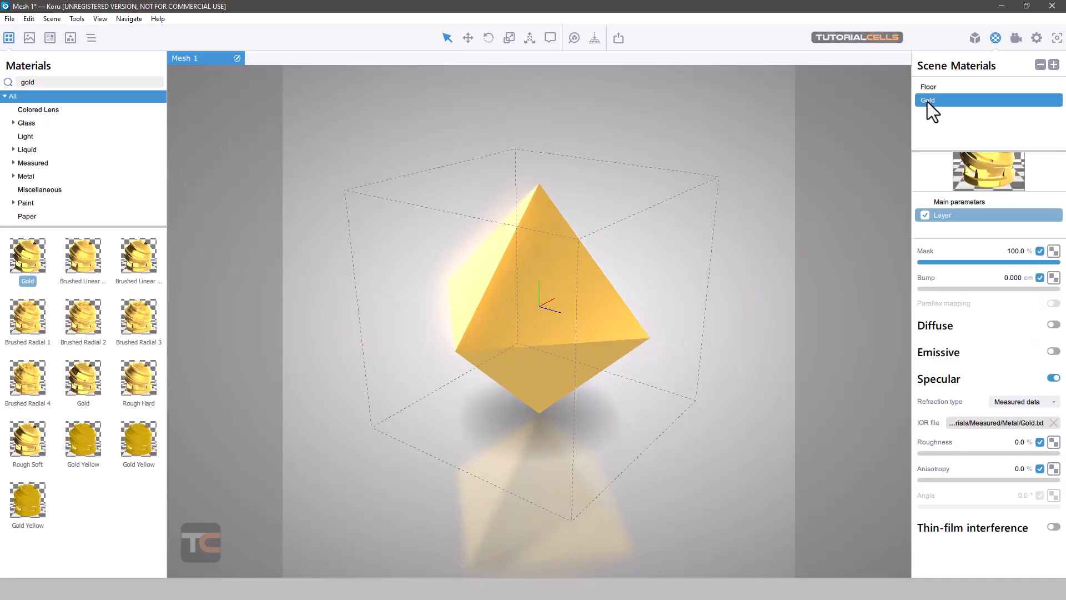
pyautogui.scroll(1, 961, 283)
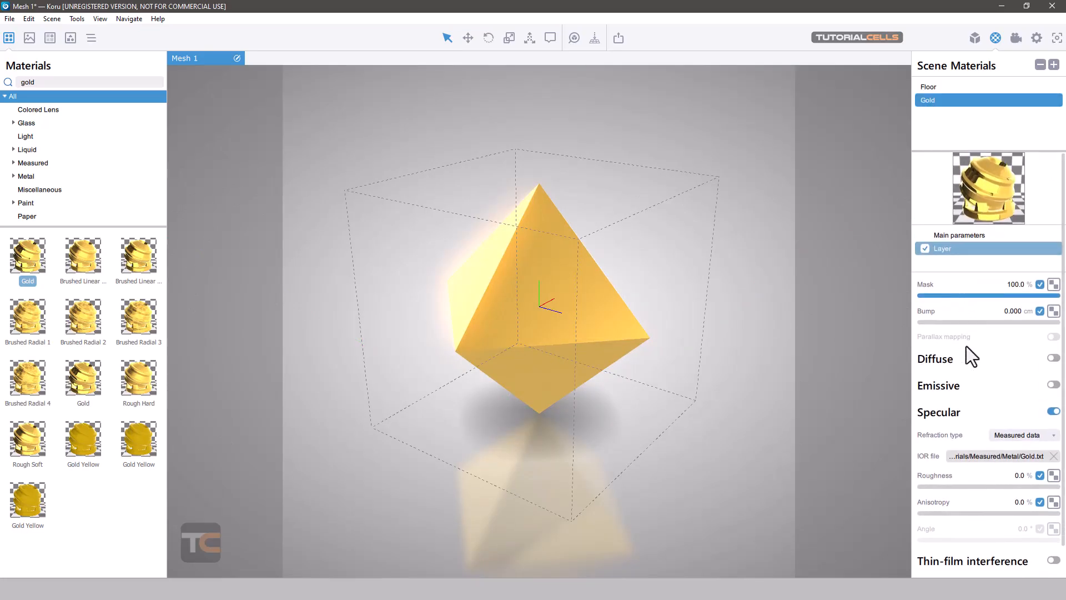
pyautogui.scroll(-1, 970, 377)
pyautogui.scroll(1, 971, 444)
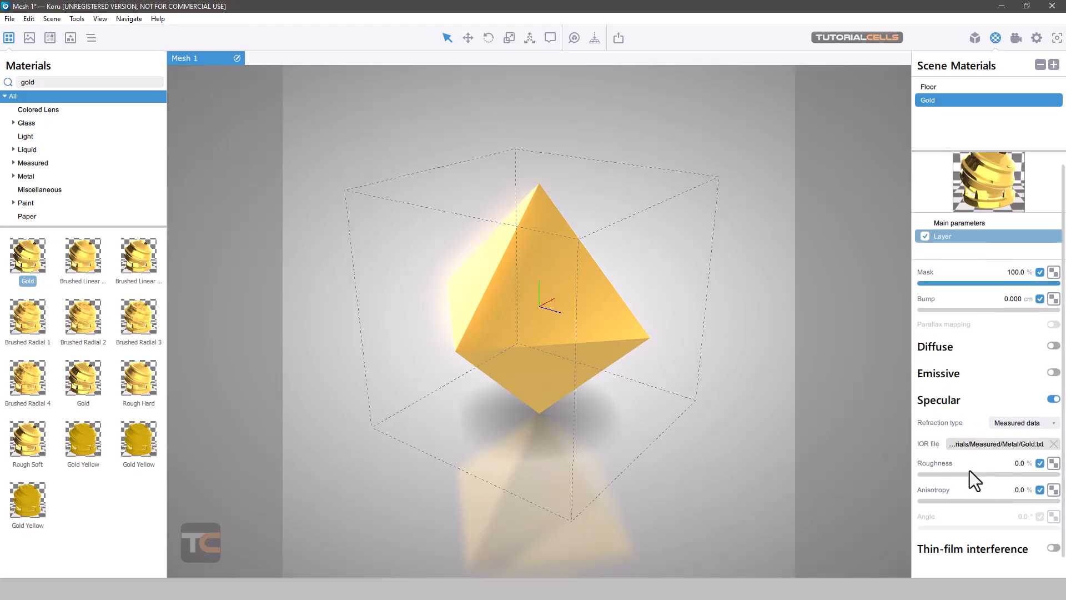
pyautogui.click(925, 118)
pyautogui.click(930, 101)
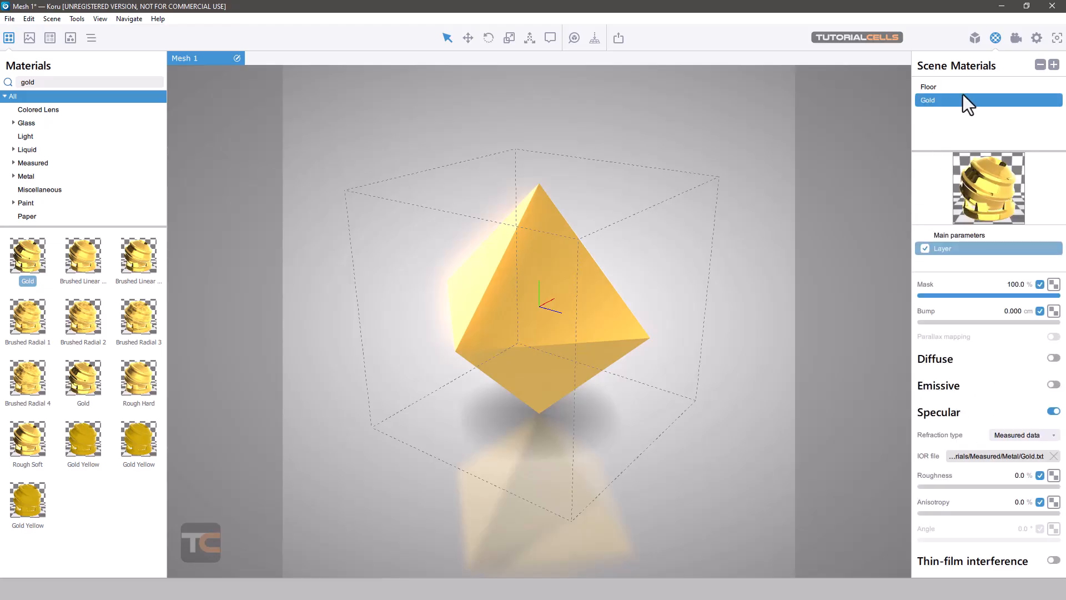
pyautogui.click(1039, 66)
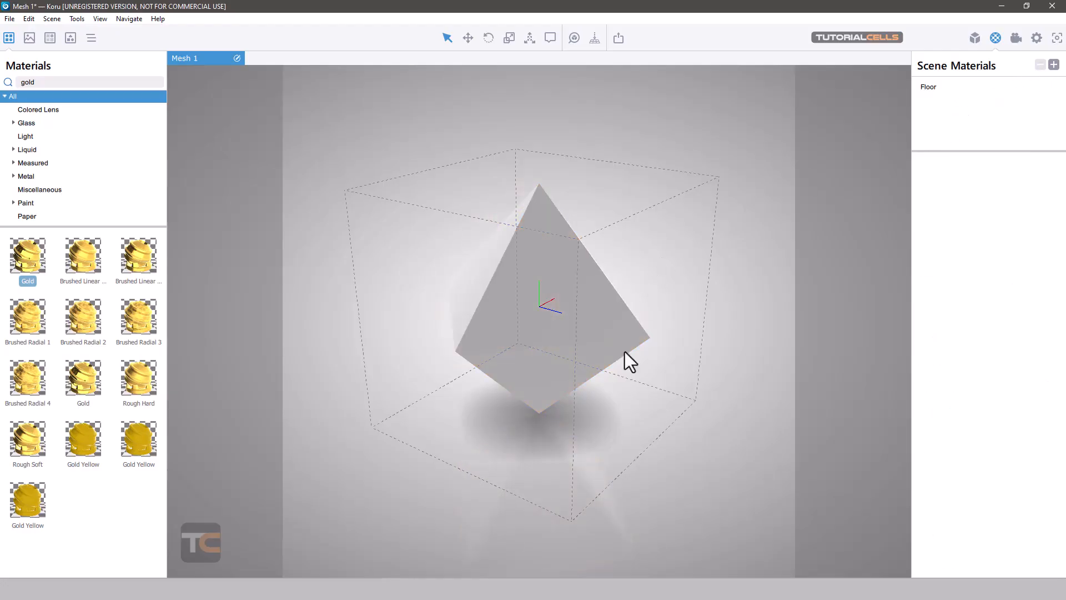
pyautogui.moveTo(606, 415); pyautogui.dragTo(629, 425, button='middle')
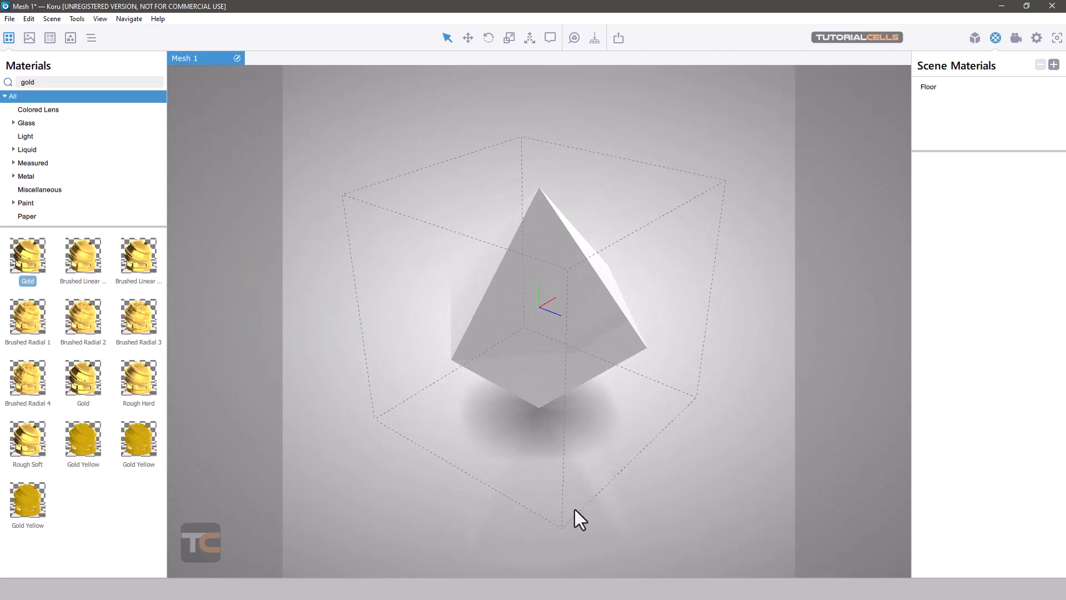
pyautogui.moveTo(613, 478); pyautogui.dragTo(627, 415)
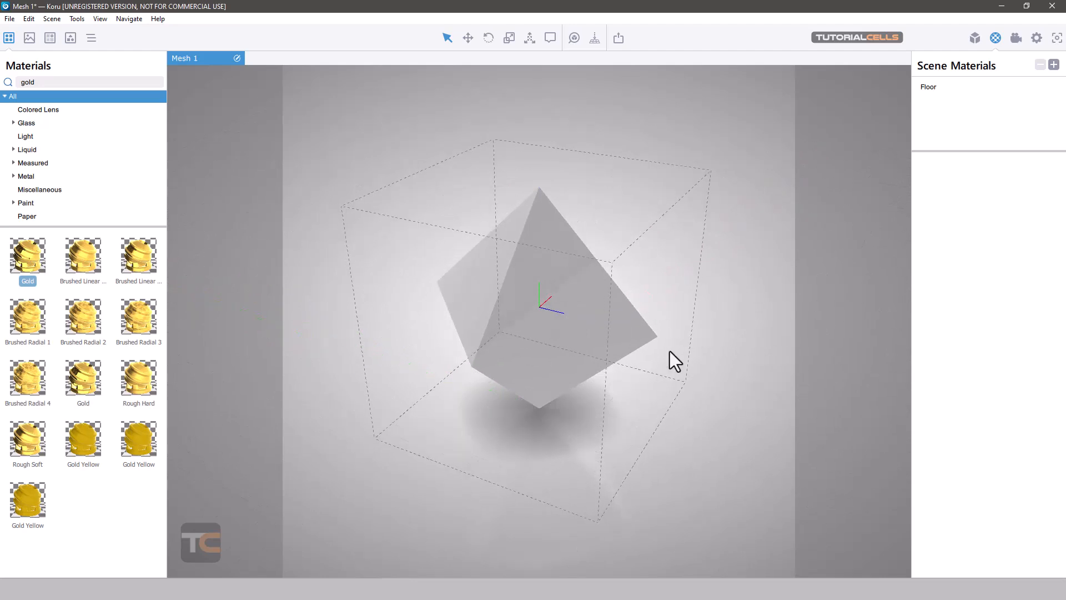
# Step: Add a new scene material, look through its default settings and rename it 1
pyautogui.click(934, 88)
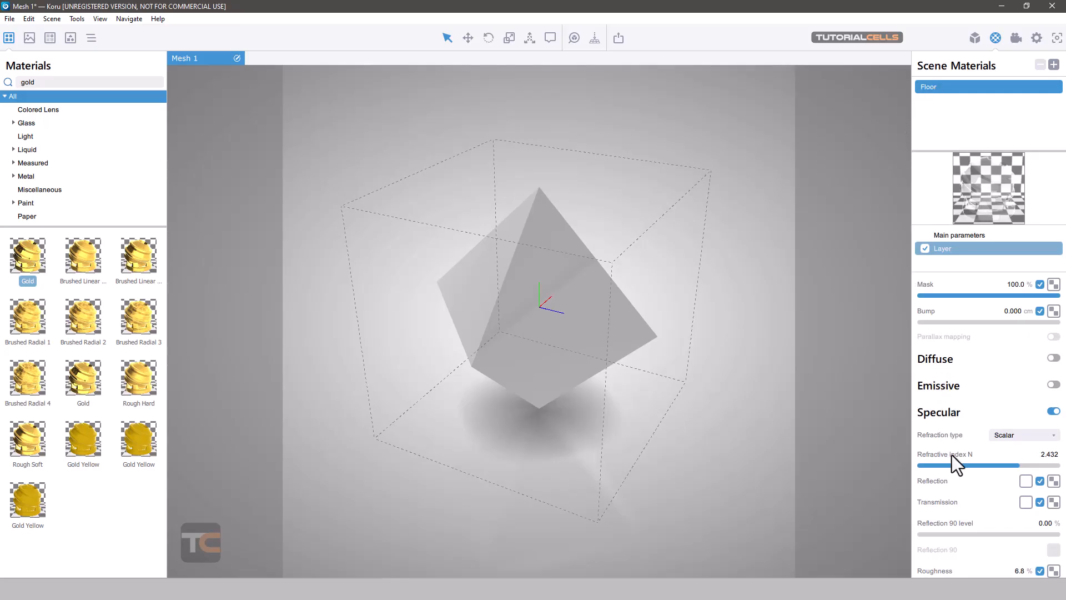
pyautogui.click(992, 118)
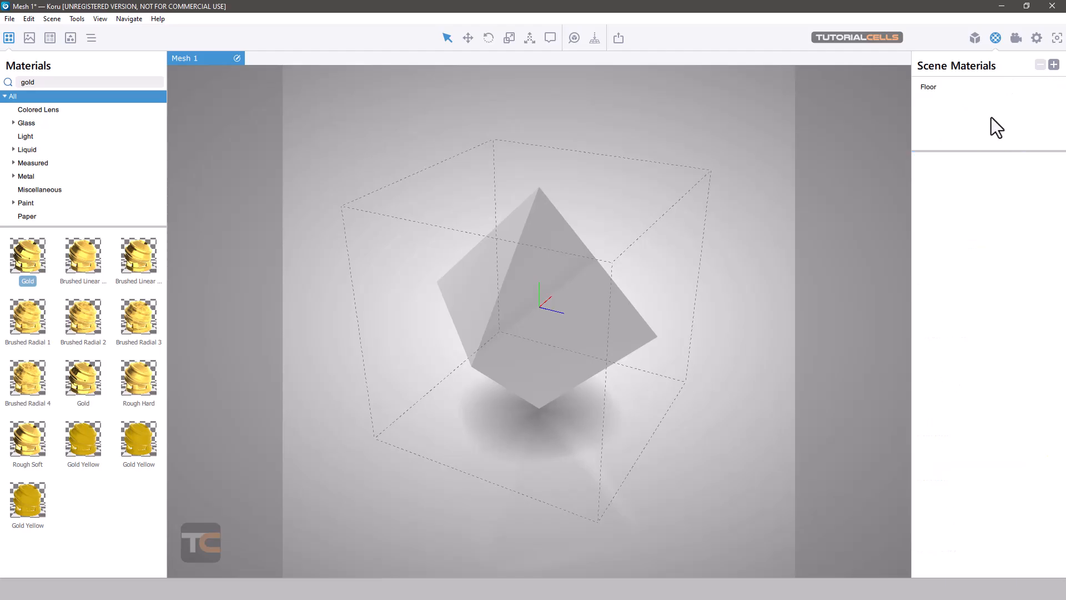
pyautogui.click(1053, 65)
pyautogui.click(932, 102)
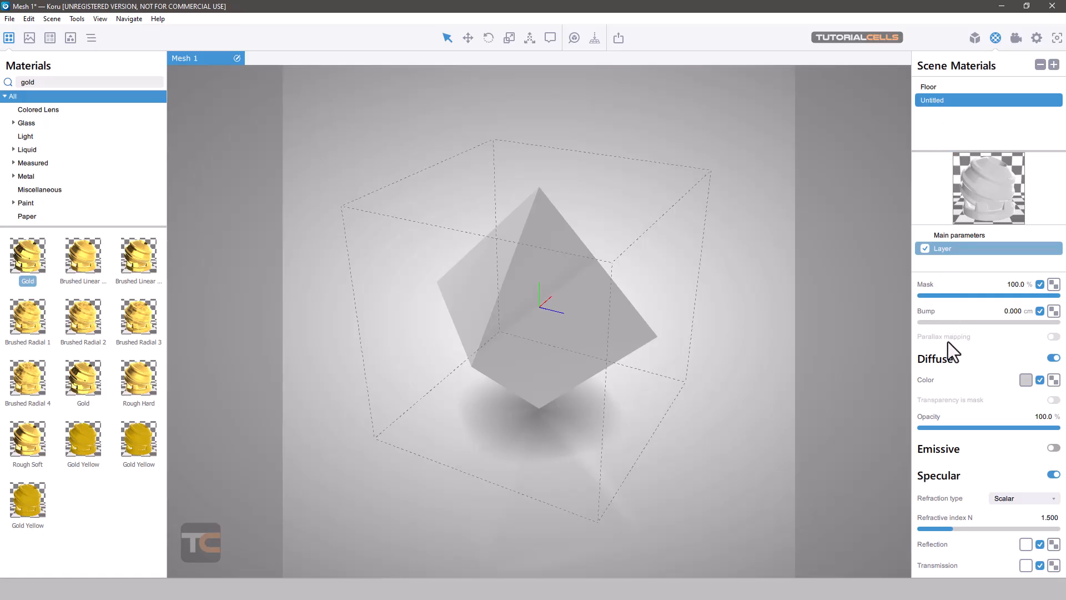
pyautogui.scroll(-4, 948, 344)
pyautogui.scroll(4, 959, 394)
pyautogui.doubleClick(934, 102)
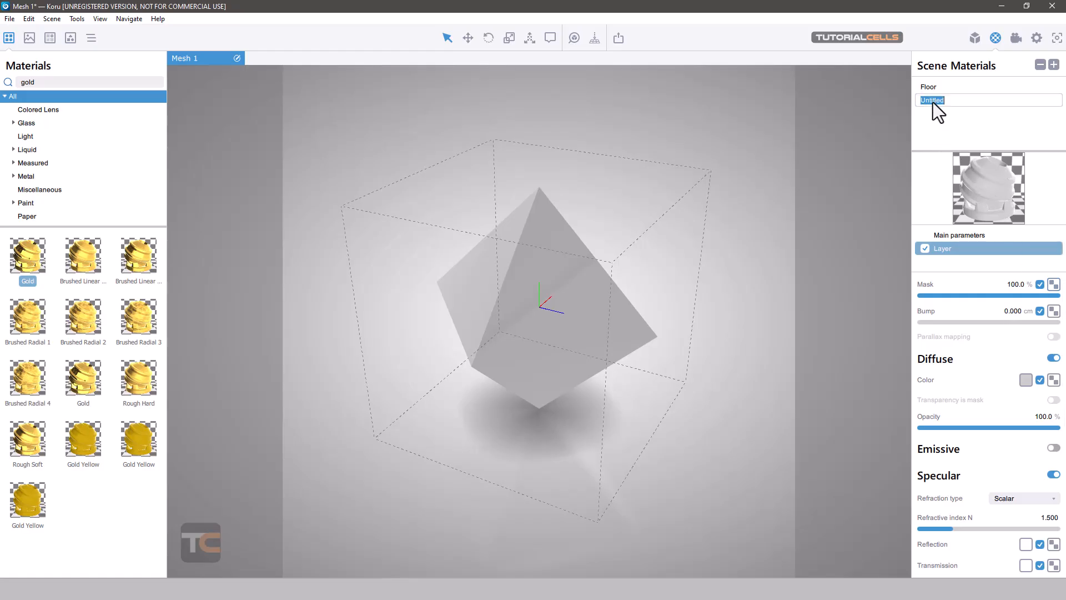
pyautogui.write('1')
pyautogui.press('Return')
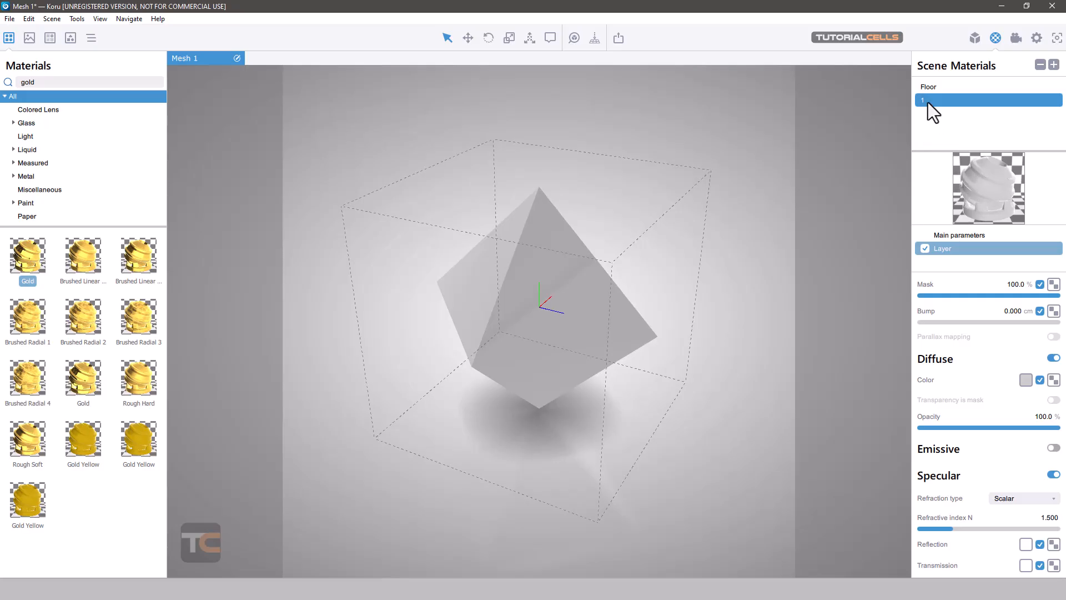
# Step: Apply material 1 to the Mesh 1 shape and compare its Main parameters with its Layer settings
pyautogui.moveTo(928, 102); pyautogui.dragTo(525, 236)
pyautogui.moveTo(544, 304); pyautogui.dragTo(679, 272)
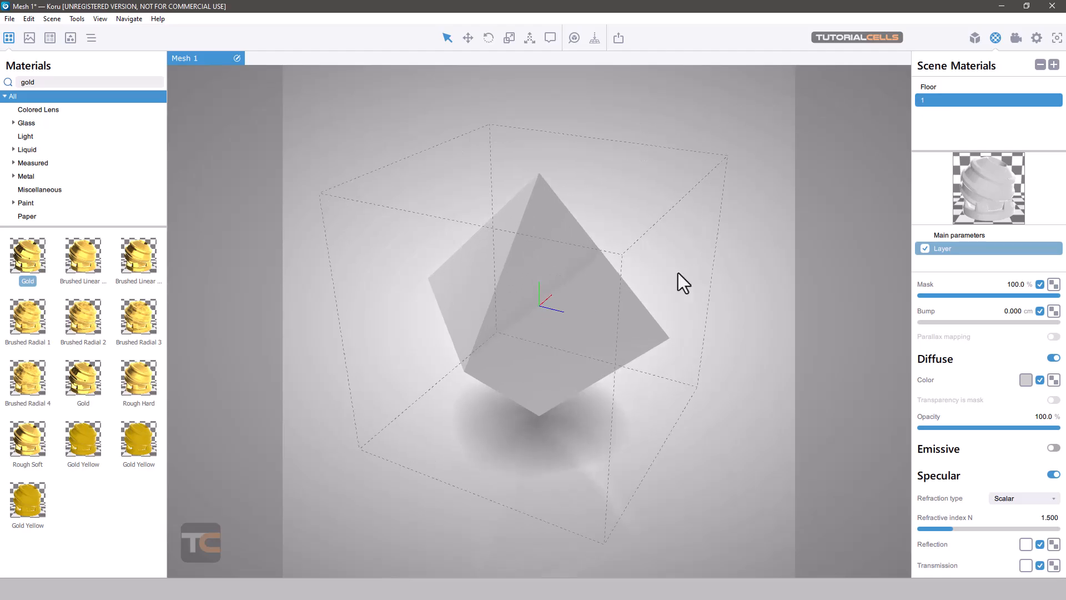
pyautogui.click(955, 236)
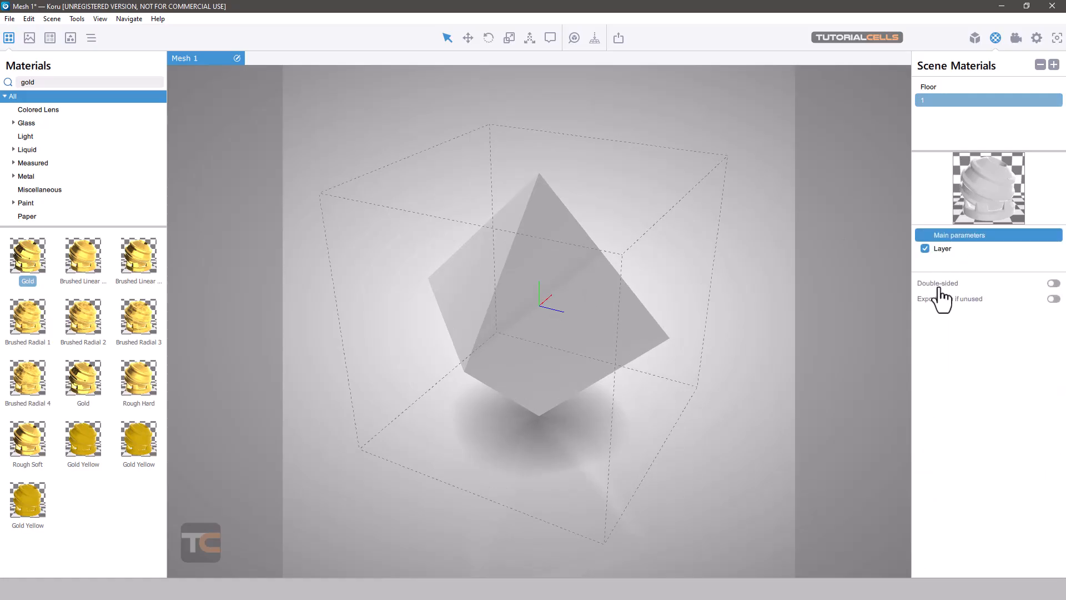
pyautogui.click(939, 251)
pyautogui.click(947, 237)
pyautogui.click(942, 250)
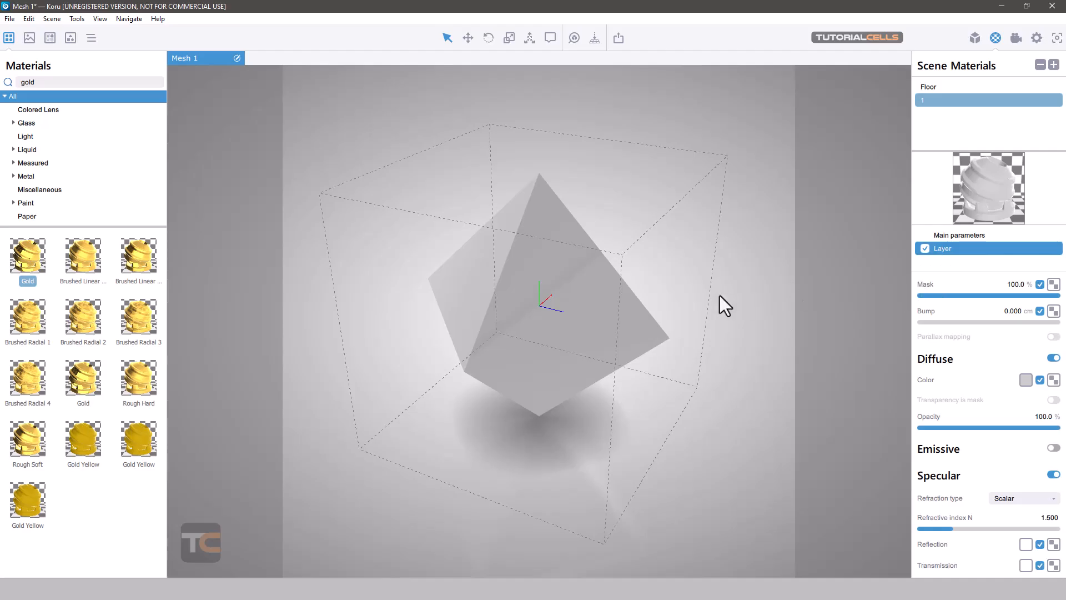
# Step: Load bw.jpg as the mask texture of material 1's layer and move the mask dialog clear of the shape
pyautogui.click(1053, 285)
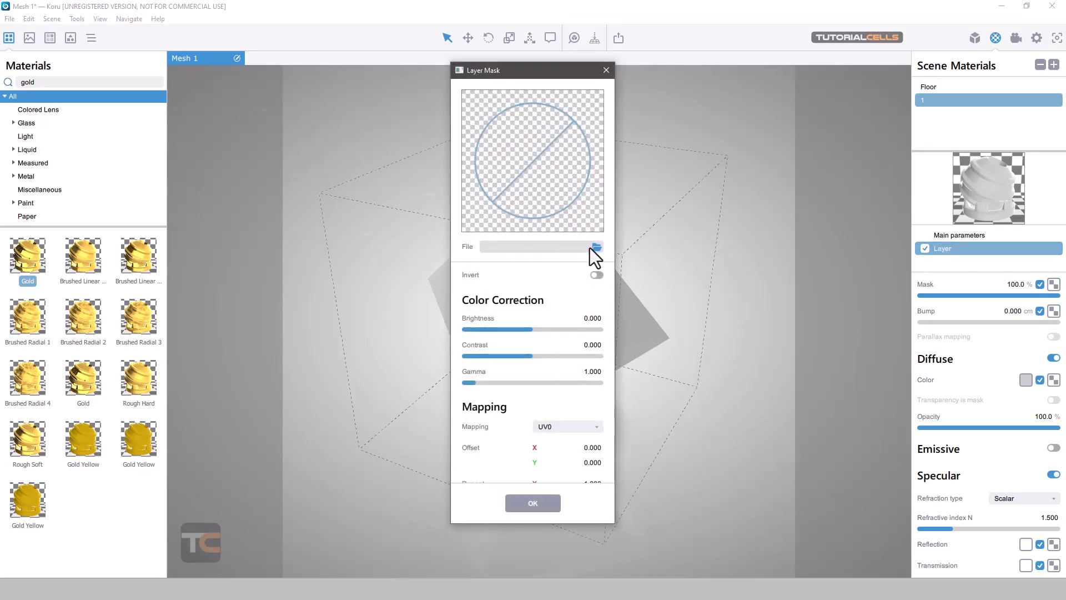
pyautogui.moveTo(526, 72); pyautogui.dragTo(530, 81)
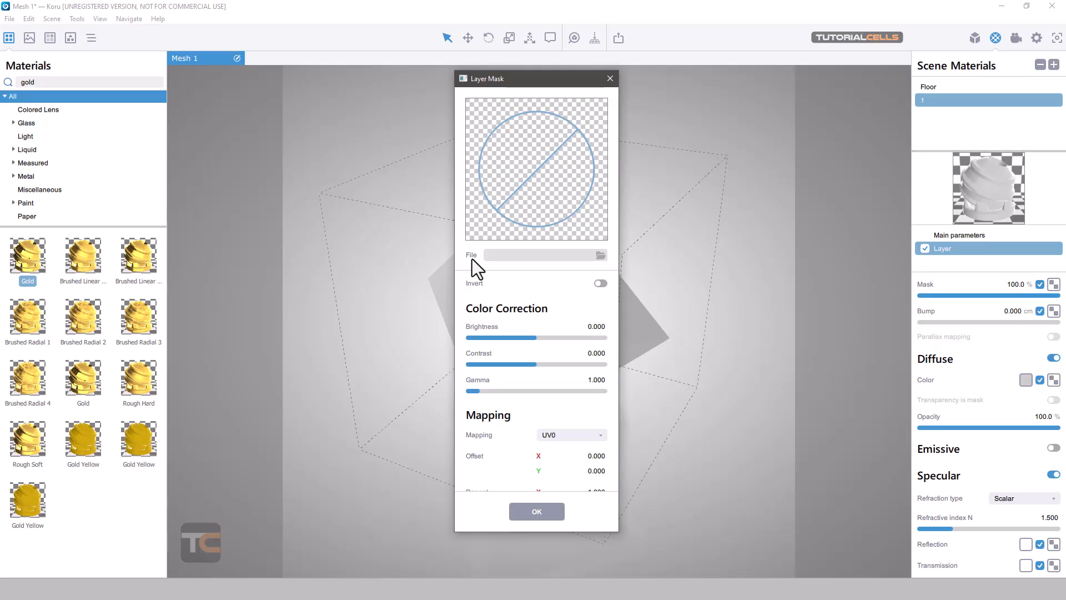
pyautogui.click(599, 255)
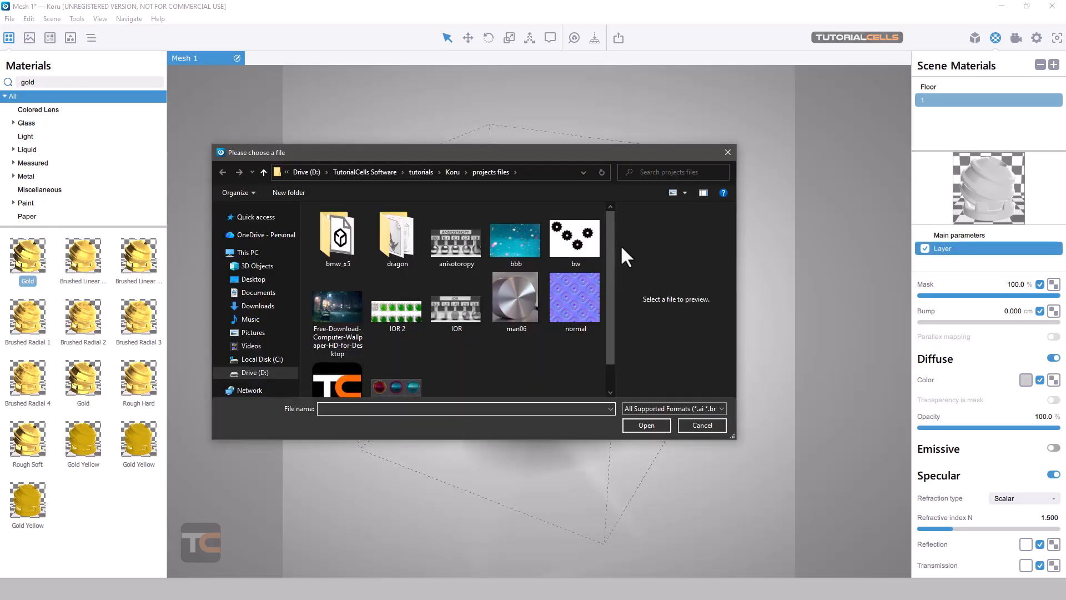
pyautogui.doubleClick(585, 244)
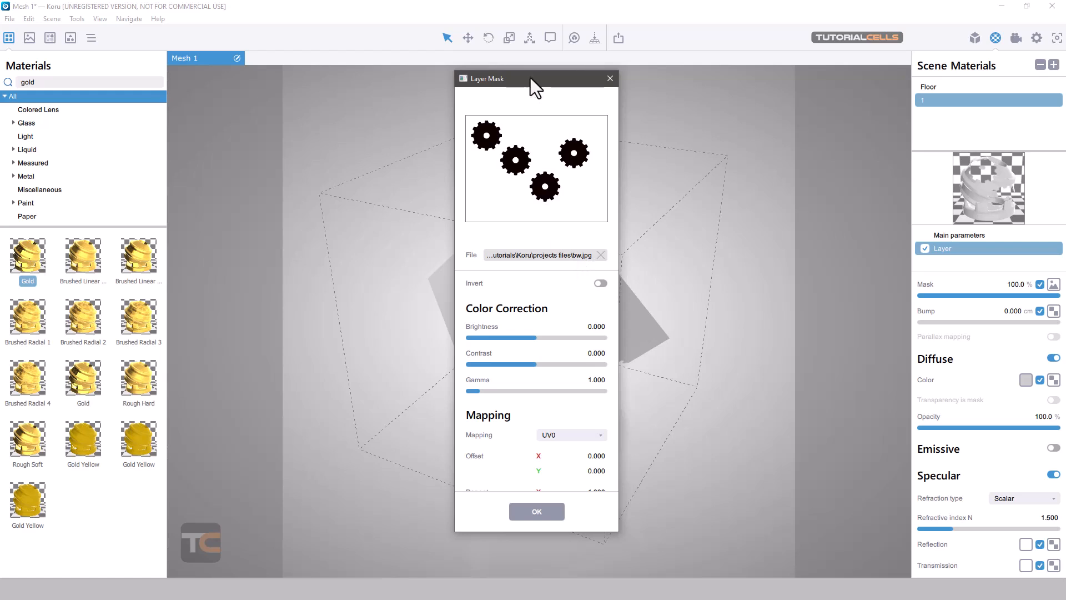
pyautogui.moveTo(531, 78); pyautogui.dragTo(304, 69)
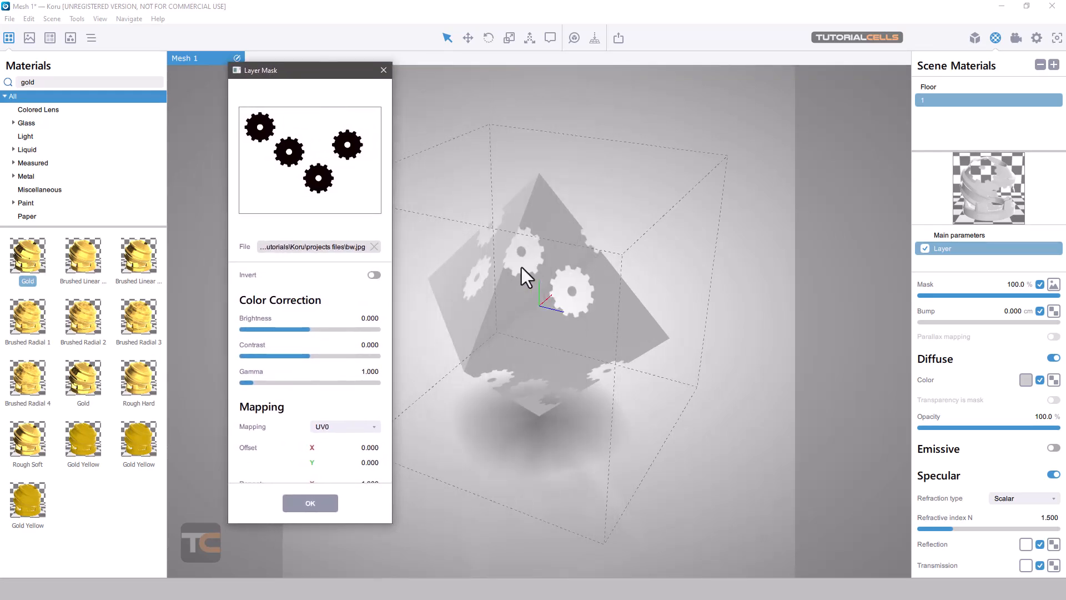
# Step: Try inverting the layer mask, restore it and examine the mask's wrap and cropping options
pyautogui.click(373, 276)
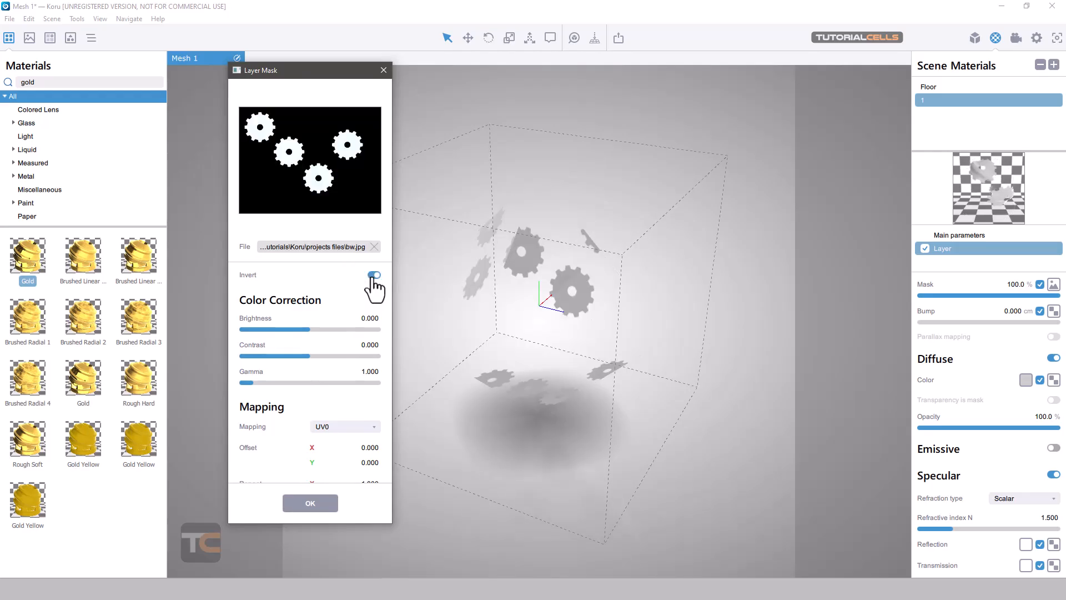
pyautogui.click(373, 276)
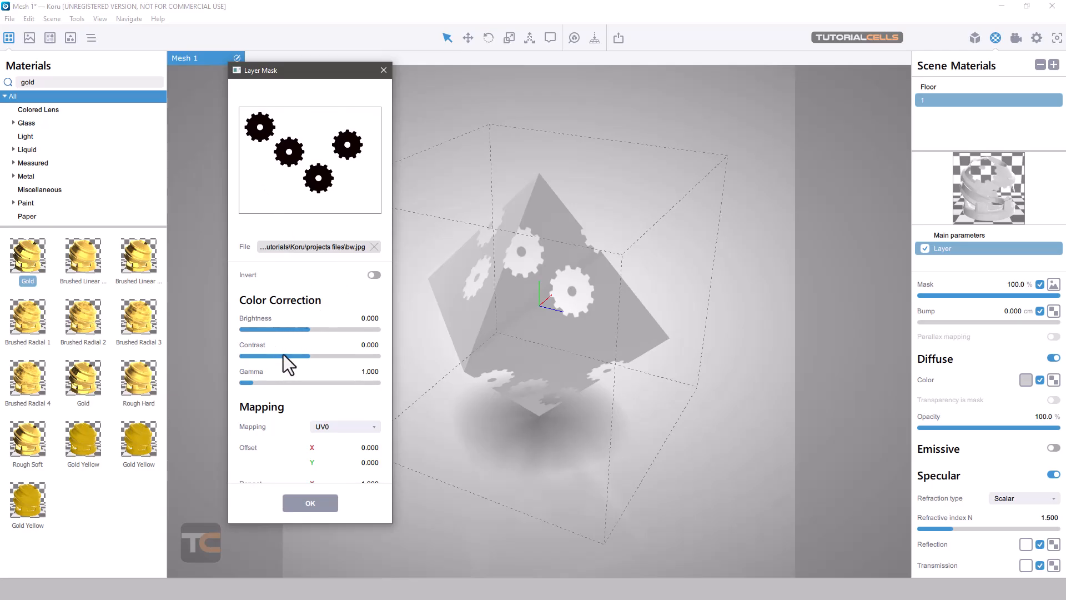
pyautogui.scroll(-3, 284, 355)
pyautogui.scroll(-3, 284, 354)
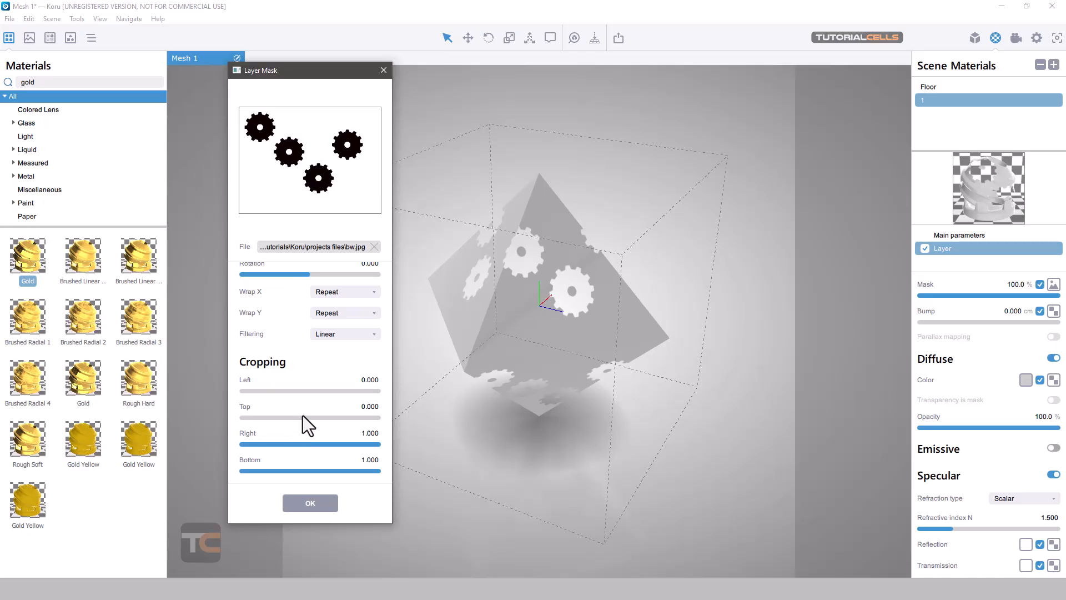
pyautogui.click(358, 294)
pyautogui.click(337, 333)
pyautogui.click(353, 295)
pyautogui.click(348, 309)
pyautogui.scroll(5, 328, 333)
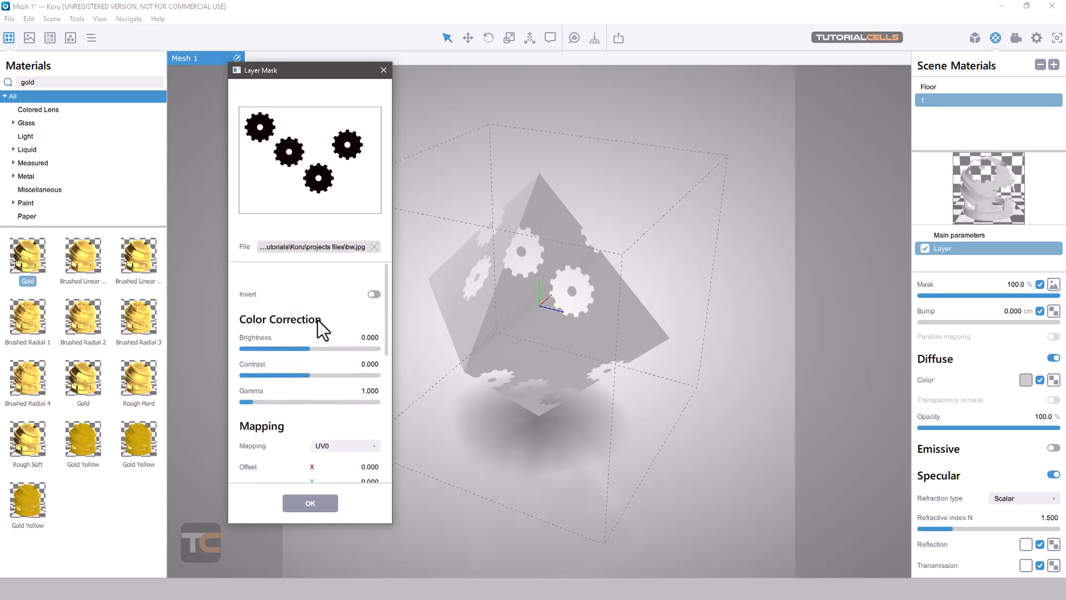
# Step: Accept the layer mask and inspect the gear-shaped cutouts on the shape from several angles
pyautogui.click(312, 504)
pyautogui.moveTo(609, 293)
pyautogui.mouseDown(button='middle')
pyautogui.moveTo(571, 298)
pyautogui.moveTo(589, 288)
pyautogui.mouseUp(button='middle')
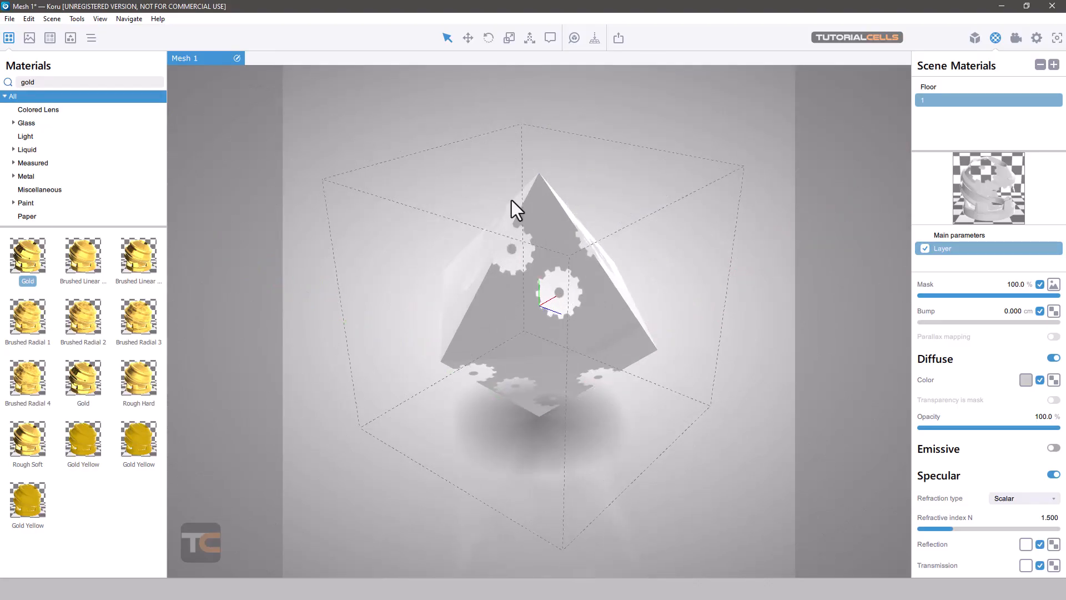
pyautogui.moveTo(509, 266)
pyautogui.mouseDown(button='middle')
pyautogui.moveTo(481, 253)
pyautogui.moveTo(505, 254)
pyautogui.moveTo(493, 252)
pyautogui.mouseUp(button='middle')
pyautogui.moveTo(512, 216); pyautogui.dragTo(521, 257, button='middle')
# Step: Enable Double-sided for material 1, inspect the shape's inner faces through the cutouts and return to the Layer settings
pyautogui.click(935, 238)
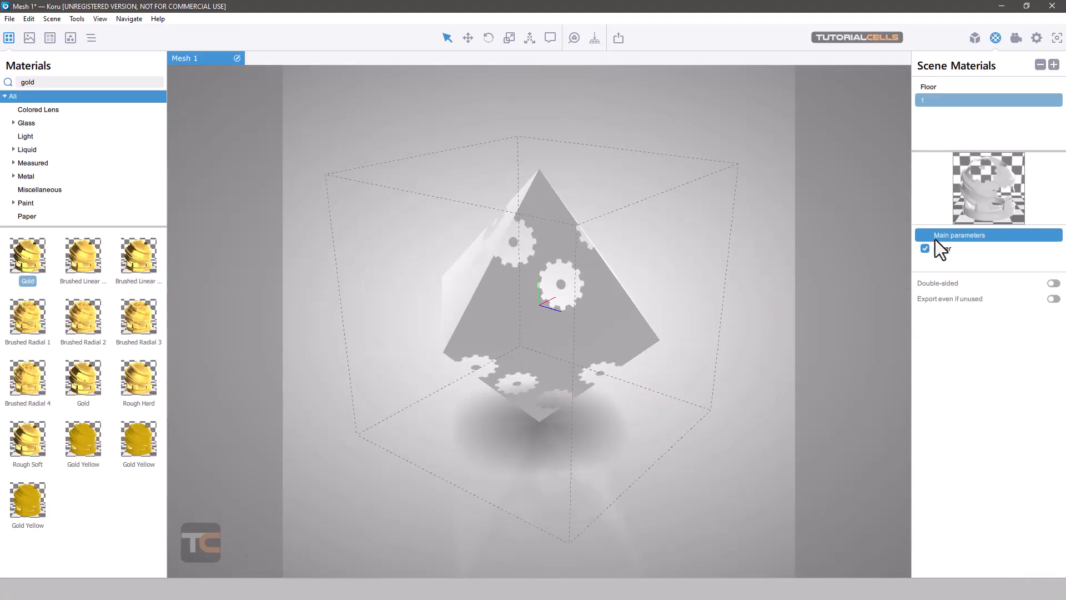
pyautogui.click(1053, 283)
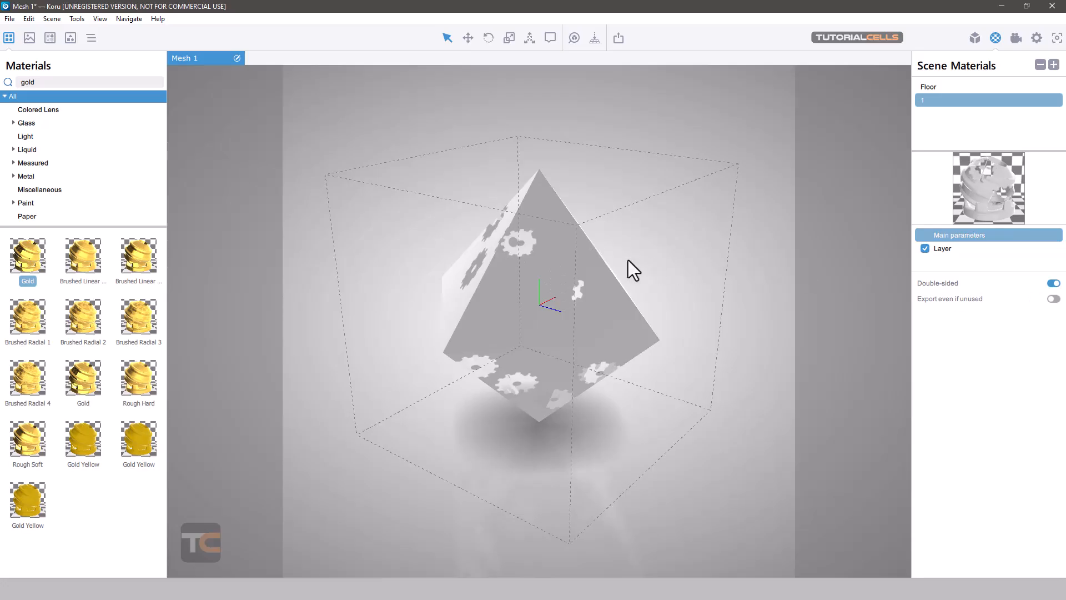
pyautogui.moveTo(626, 269); pyautogui.dragTo(494, 131, button='middle')
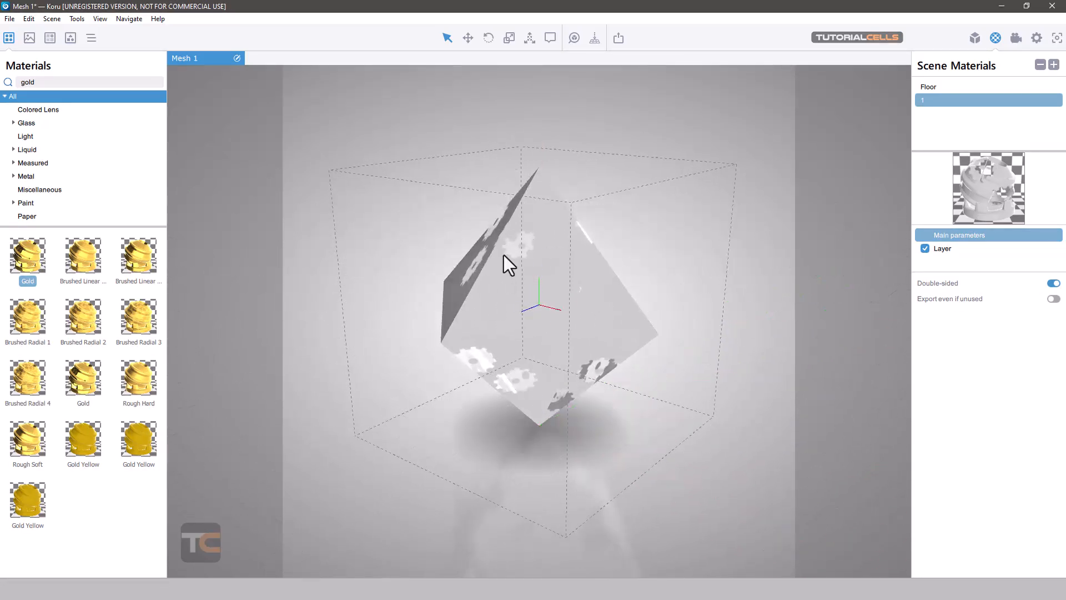
pyautogui.moveTo(504, 255); pyautogui.dragTo(489, 222, button='middle')
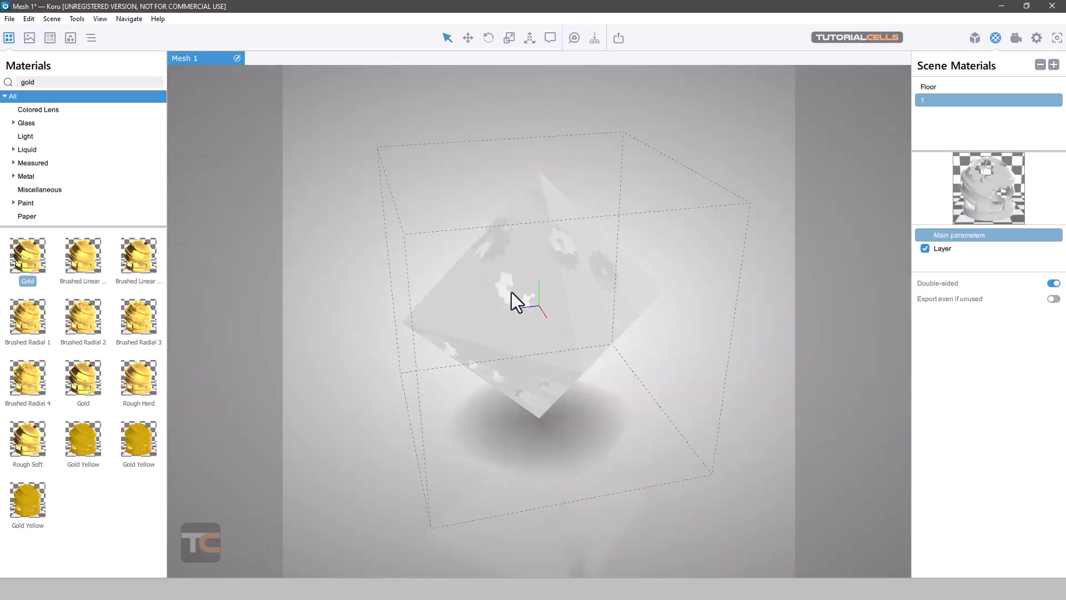
pyautogui.moveTo(511, 293); pyautogui.dragTo(611, 283, button='middle')
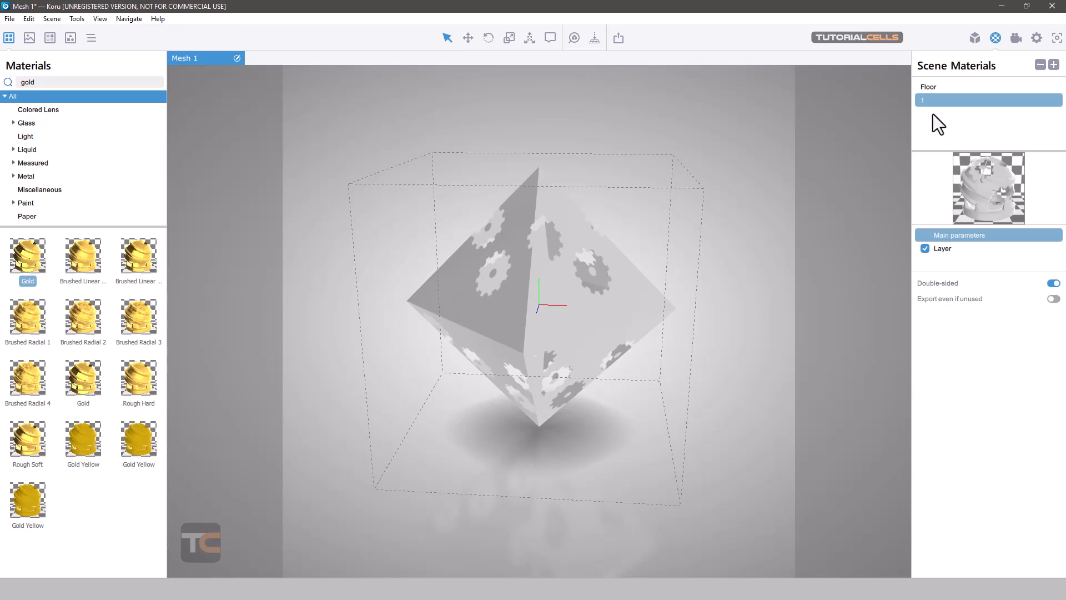
pyautogui.click(944, 256)
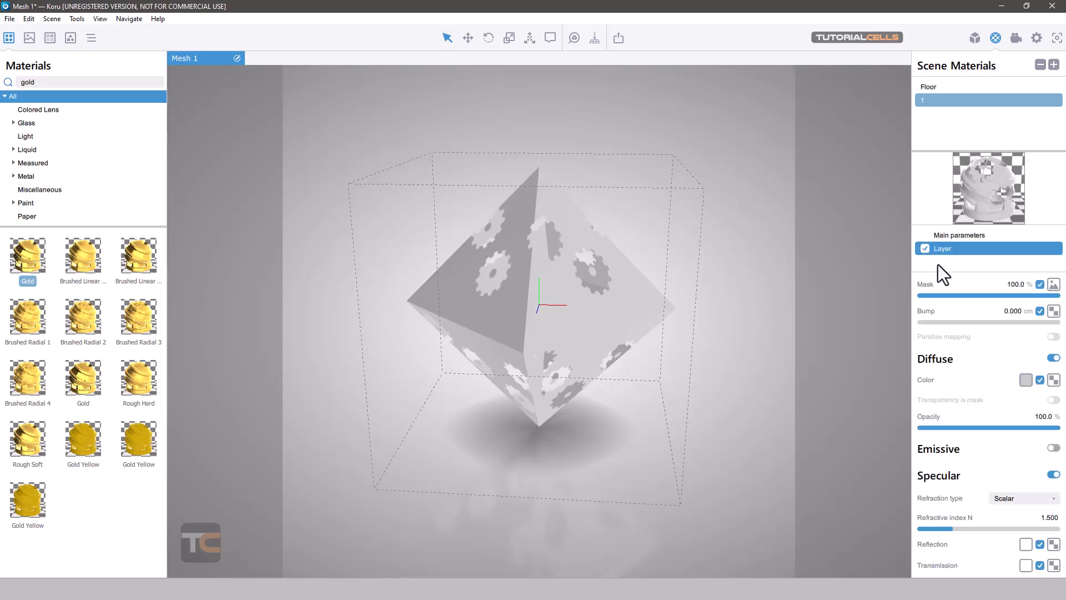
# Step: Try the layer's mask amount, disable the mask and view the uncut shape from other angles
pyautogui.moveTo(1002, 296); pyautogui.dragTo(1065, 295)
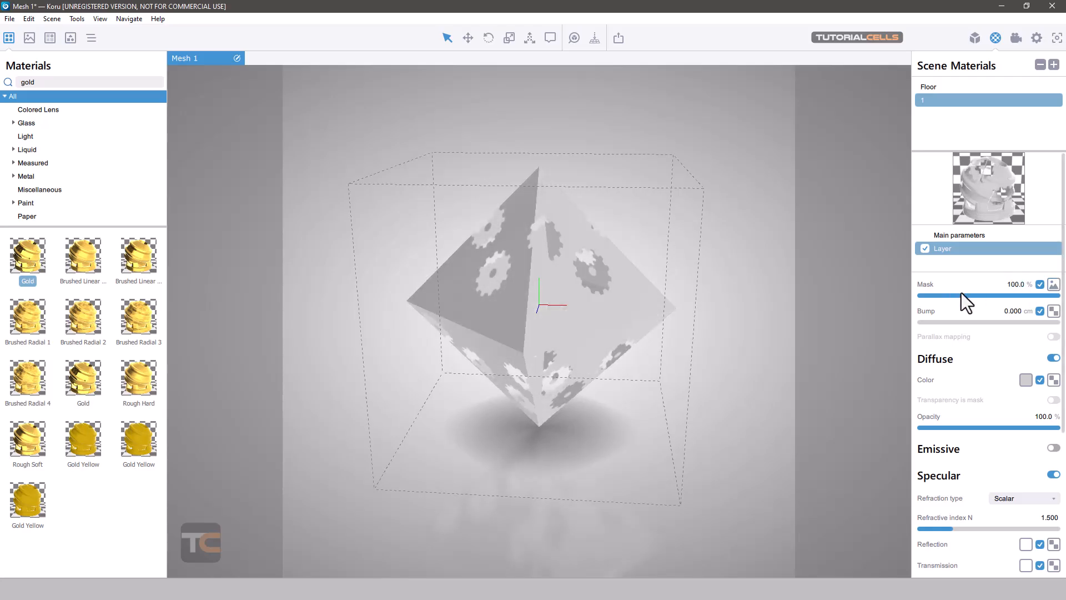
pyautogui.click(1039, 285)
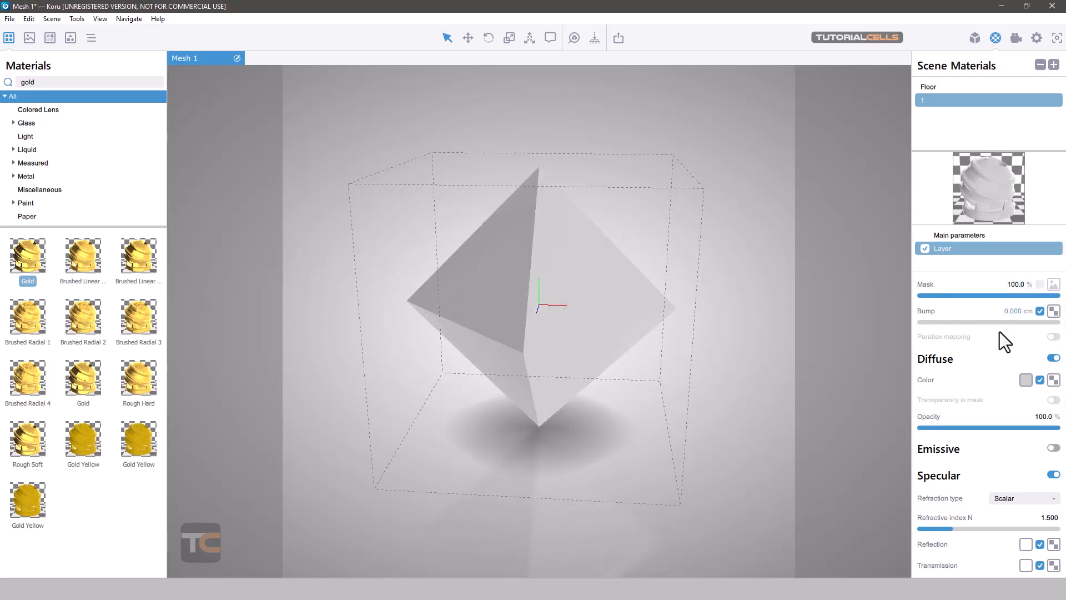
pyautogui.moveTo(542, 326); pyautogui.dragTo(586, 315)
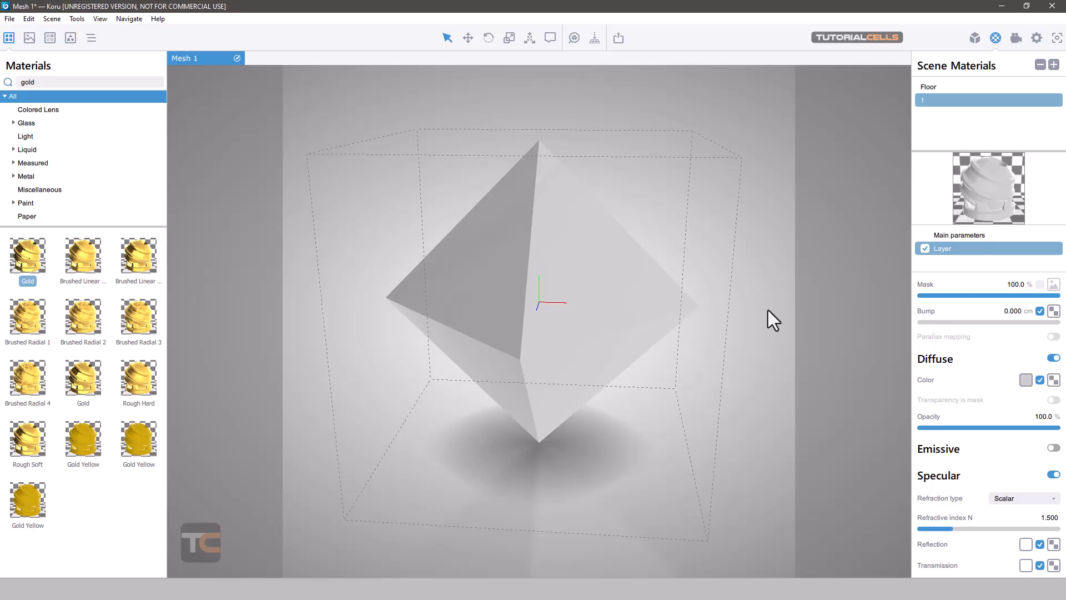
pyautogui.moveTo(573, 269); pyautogui.dragTo(630, 271)
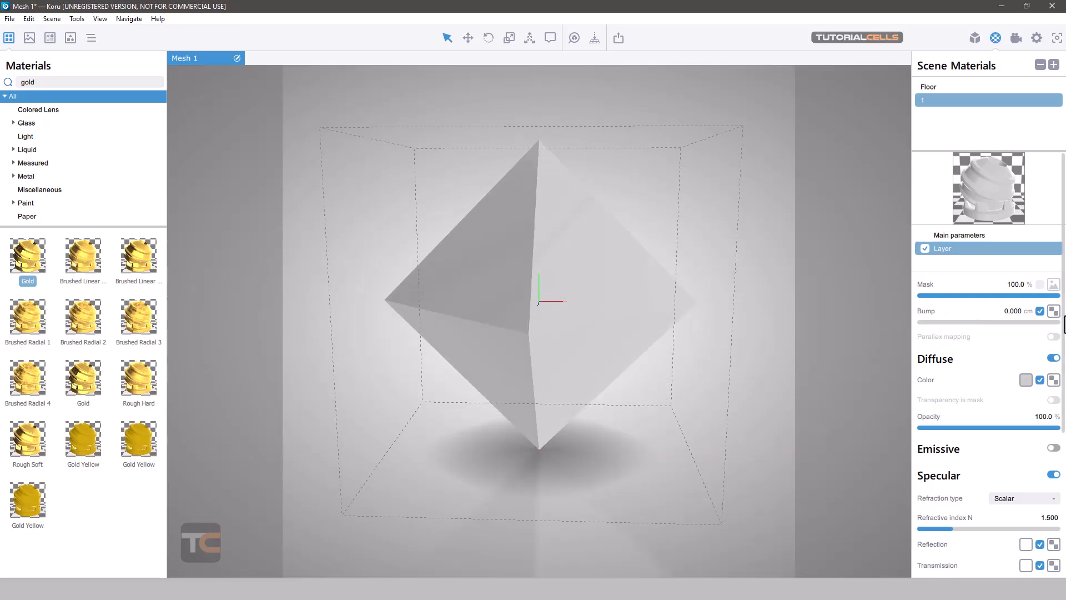
# Step: Load bw.jpg as the layer's bump map, set the bump to 0.184 cm and inspect the relief on the shape
pyautogui.click(1054, 311)
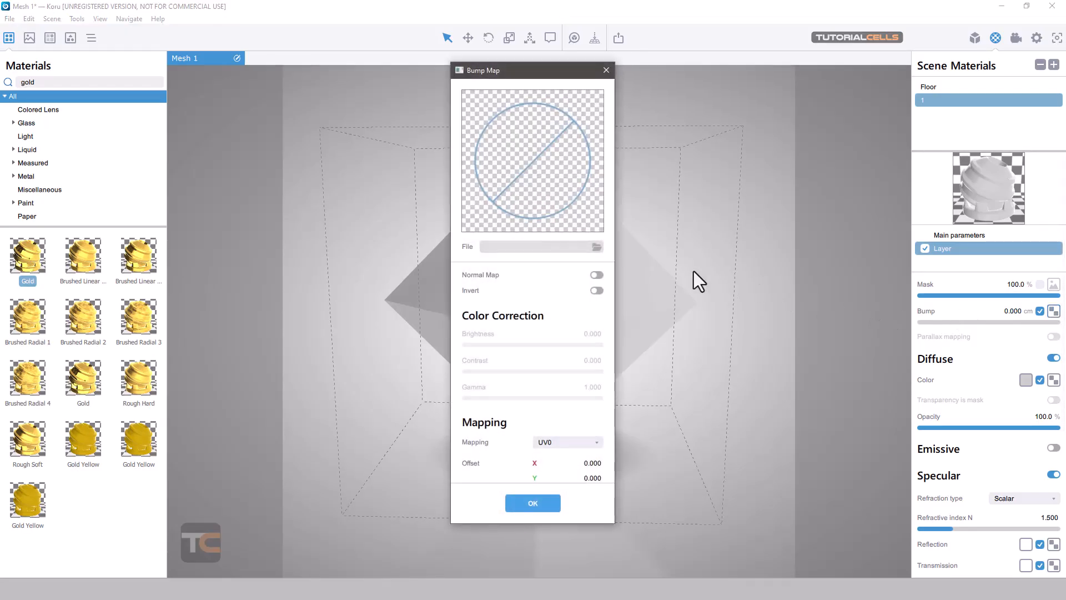
pyautogui.click(600, 250)
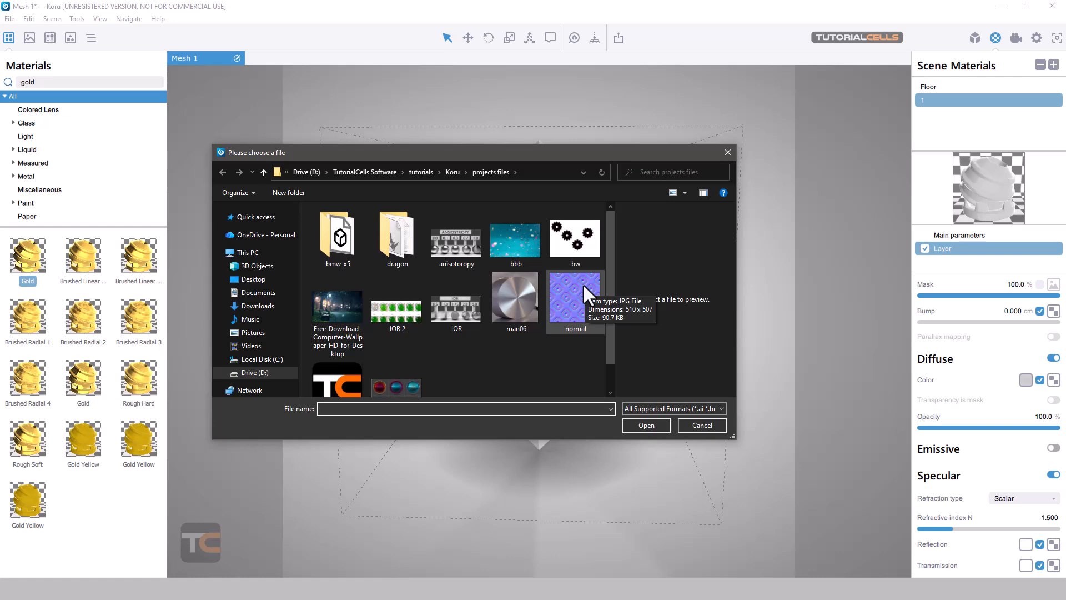
pyautogui.doubleClick(578, 237)
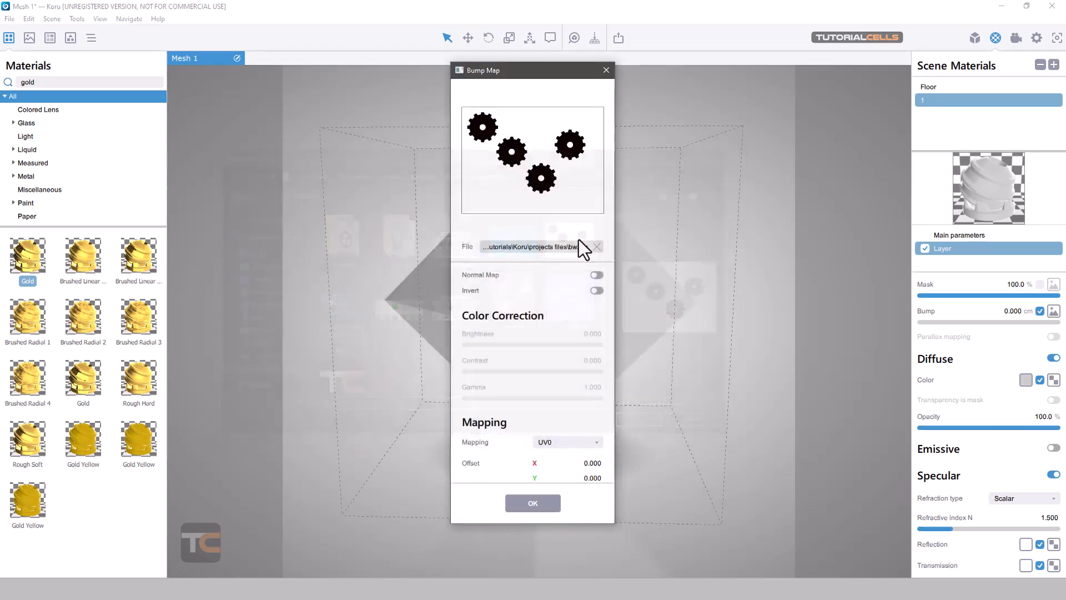
pyautogui.click(534, 503)
pyautogui.moveTo(601, 221); pyautogui.dragTo(639, 262)
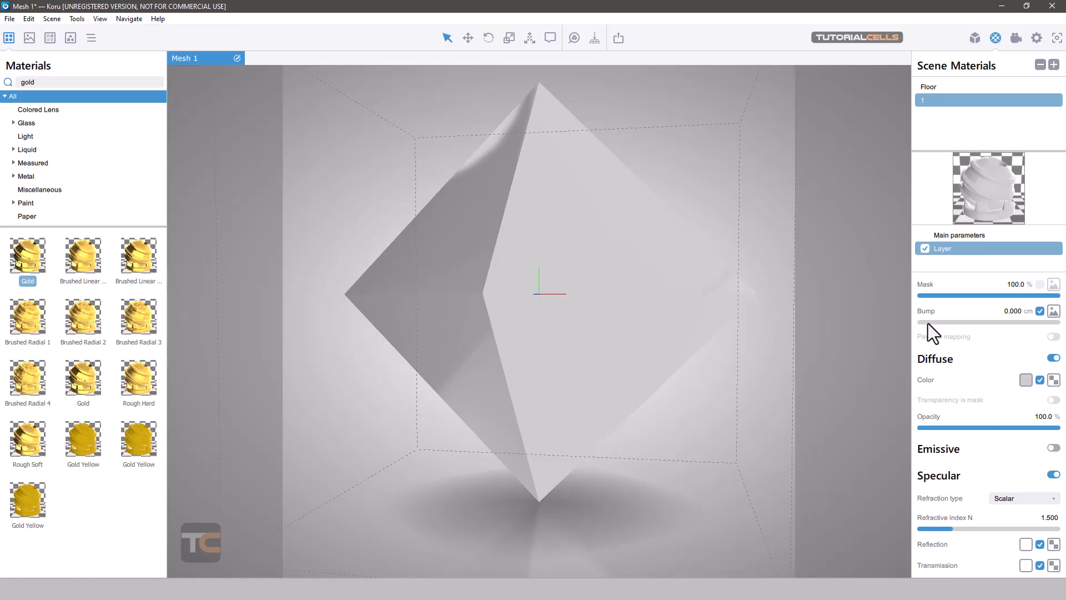
pyautogui.moveTo(928, 324)
pyautogui.mouseDown()
pyautogui.moveTo(948, 325)
pyautogui.moveTo(929, 322)
pyautogui.mouseUp()
pyautogui.moveTo(587, 215); pyautogui.dragTo(511, 198)
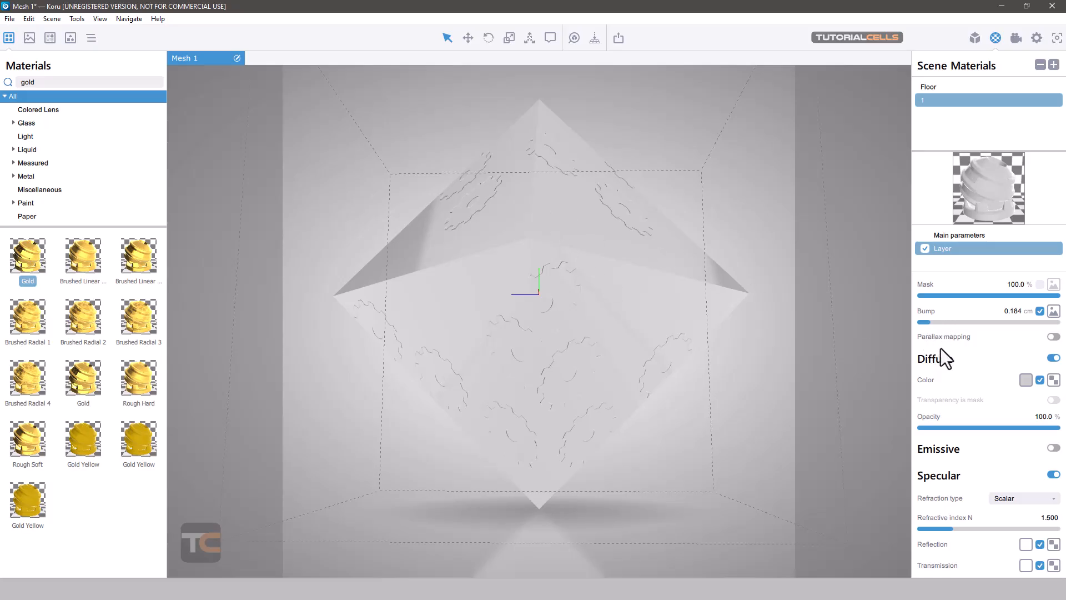
# Step: Try parallax mapping on the gear bump, compare the relief from other angles and turn parallax off again
pyautogui.click(1053, 337)
pyautogui.moveTo(648, 261); pyautogui.dragTo(650, 249, button='middle')
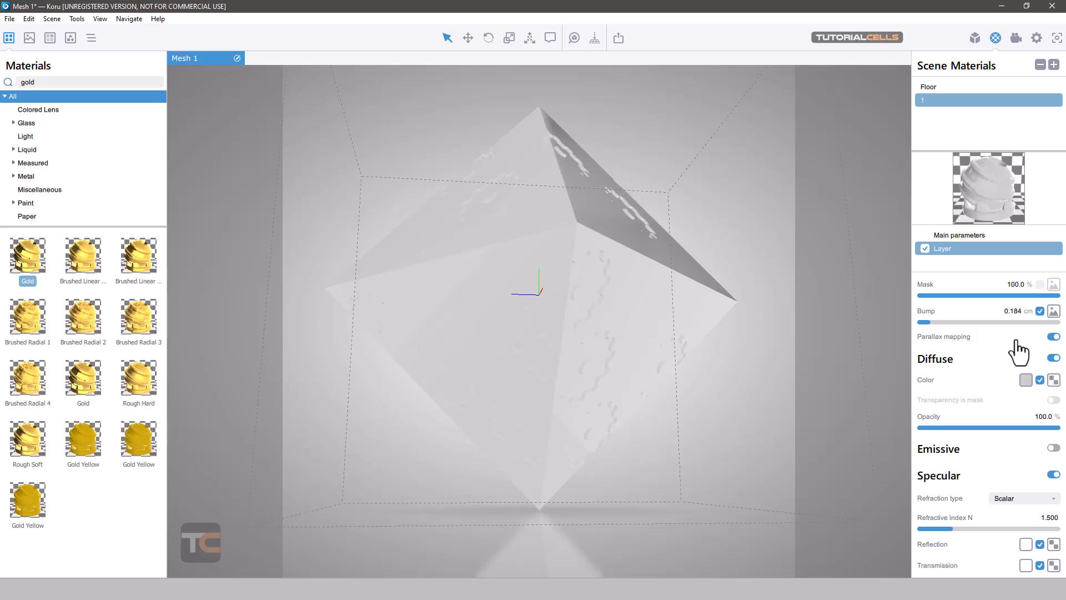
pyautogui.click(1052, 337)
pyautogui.moveTo(673, 245); pyautogui.dragTo(652, 264, button='middle')
# Step: Replace the layer's bump texture with normal.jpg and move the bump map dialog clear of the shape
pyautogui.click(1055, 311)
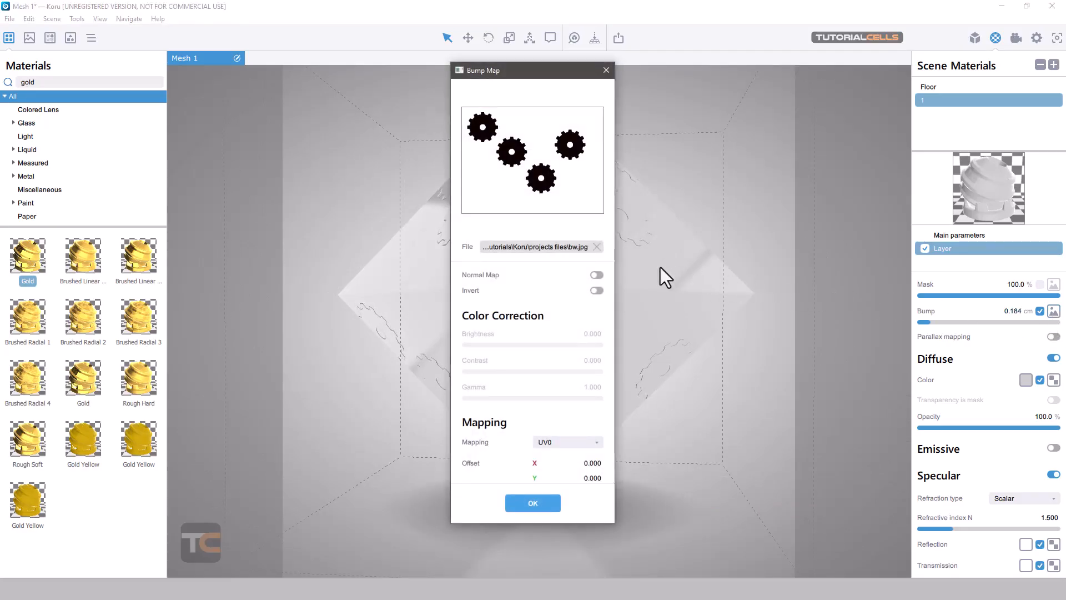
pyautogui.click(597, 247)
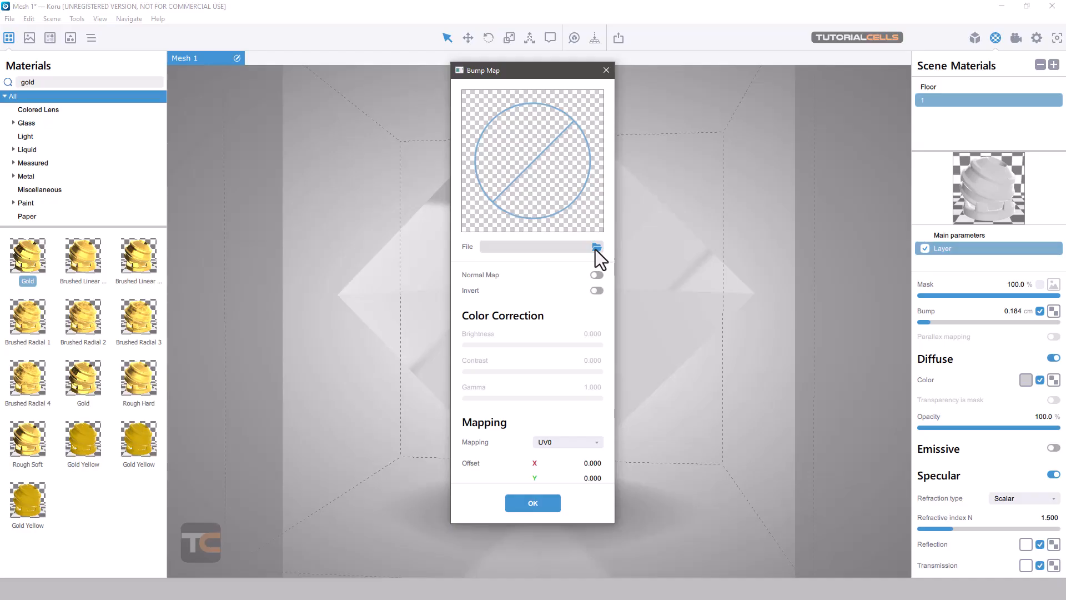
pyautogui.click(596, 246)
pyautogui.click(573, 294)
pyautogui.doubleClick(570, 288)
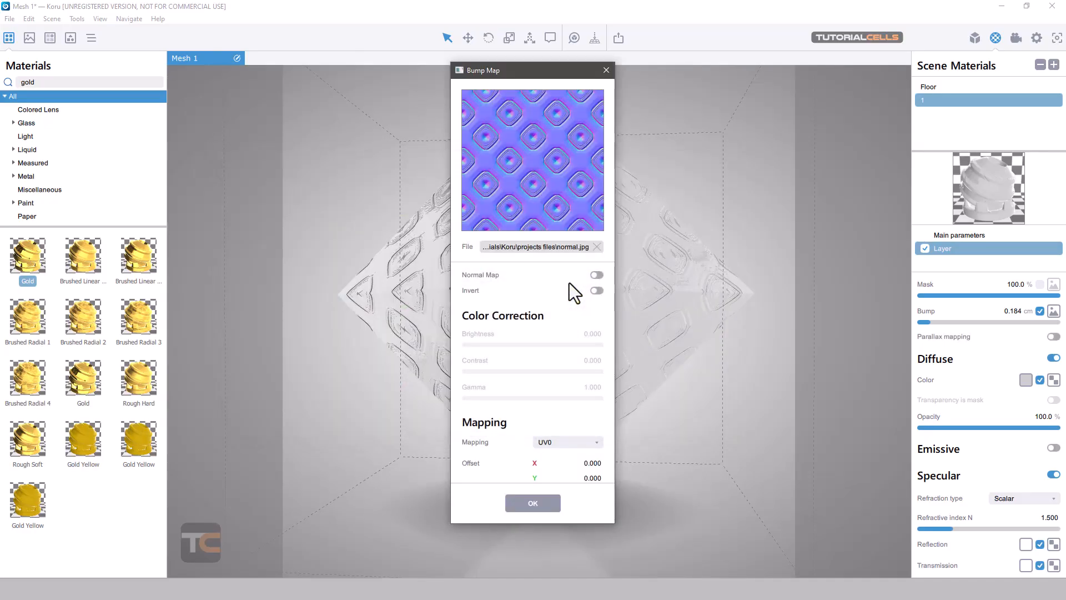
pyautogui.moveTo(539, 72); pyautogui.dragTo(354, 83)
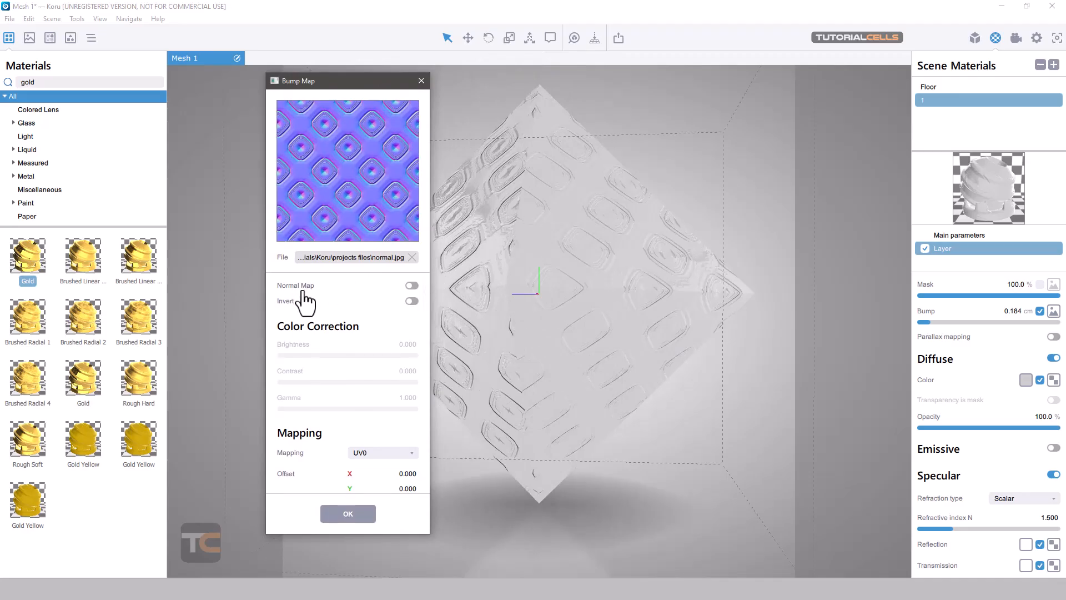
# Step: Have the bump texture treated as a normal map, accept it and inspect the relief on the shape
pyautogui.click(411, 286)
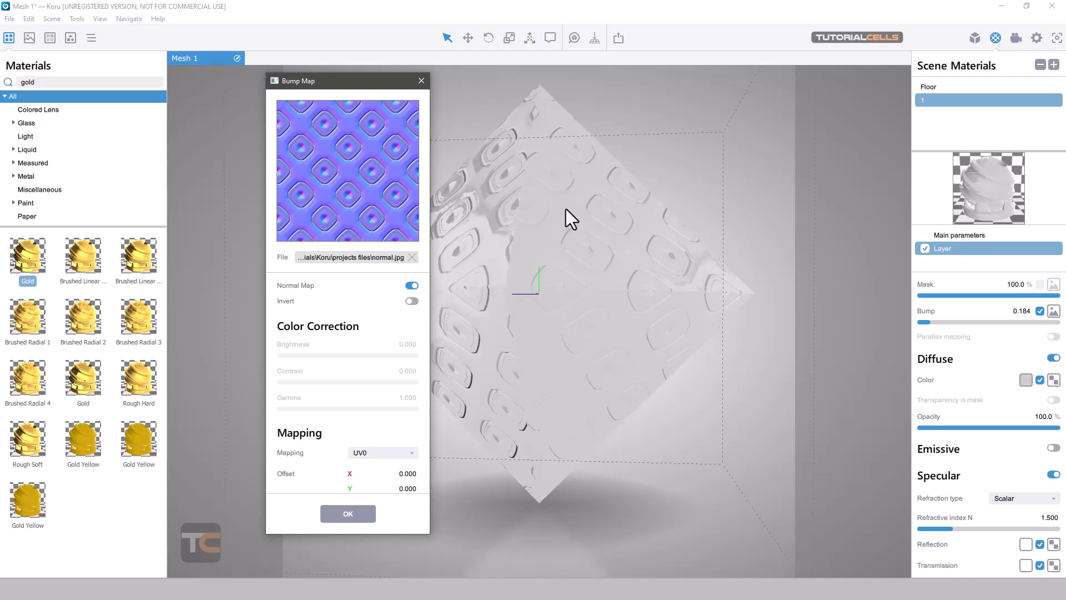
pyautogui.click(350, 512)
pyautogui.moveTo(582, 237); pyautogui.dragTo(482, 228)
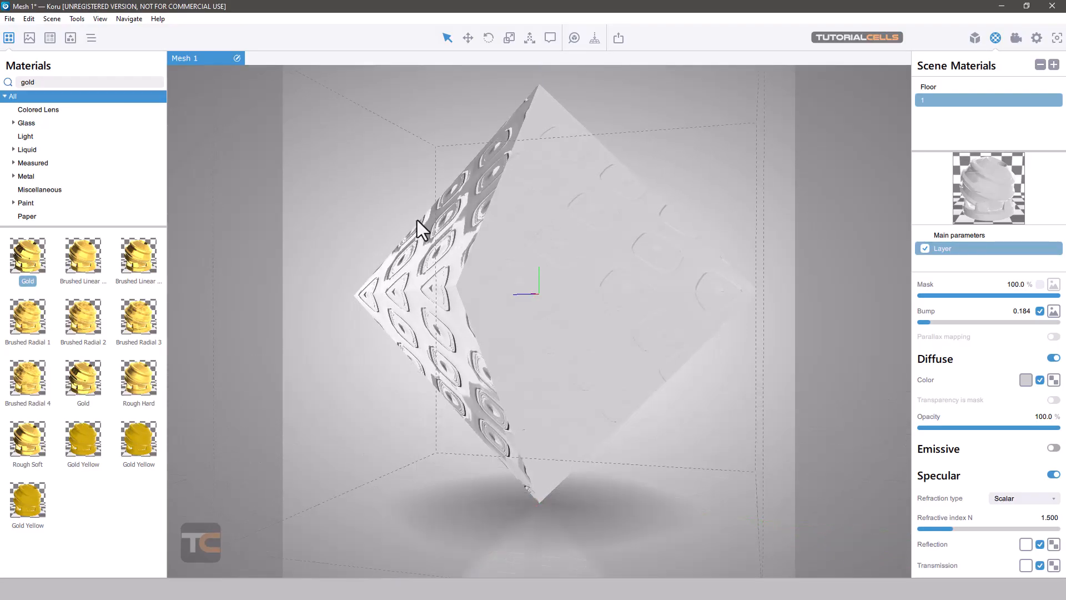
# Step: Set the layer's bump to 0.072, inspect the softer relief and disable the bump
pyautogui.moveTo(932, 323)
pyautogui.mouseDown()
pyautogui.moveTo(953, 327)
pyautogui.moveTo(925, 322)
pyautogui.mouseUp()
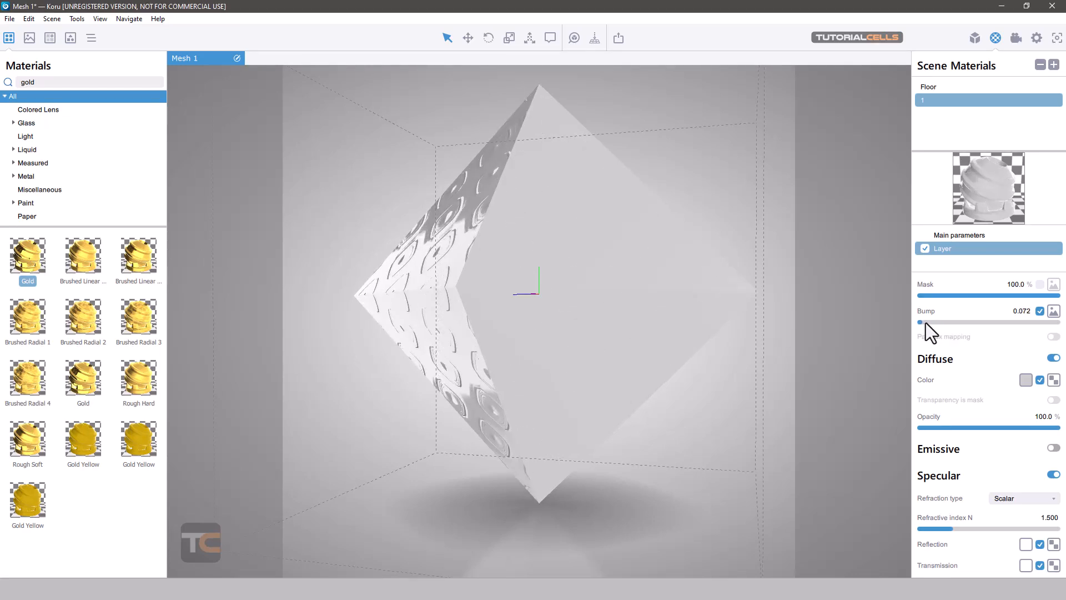
pyautogui.moveTo(678, 288); pyautogui.dragTo(701, 292)
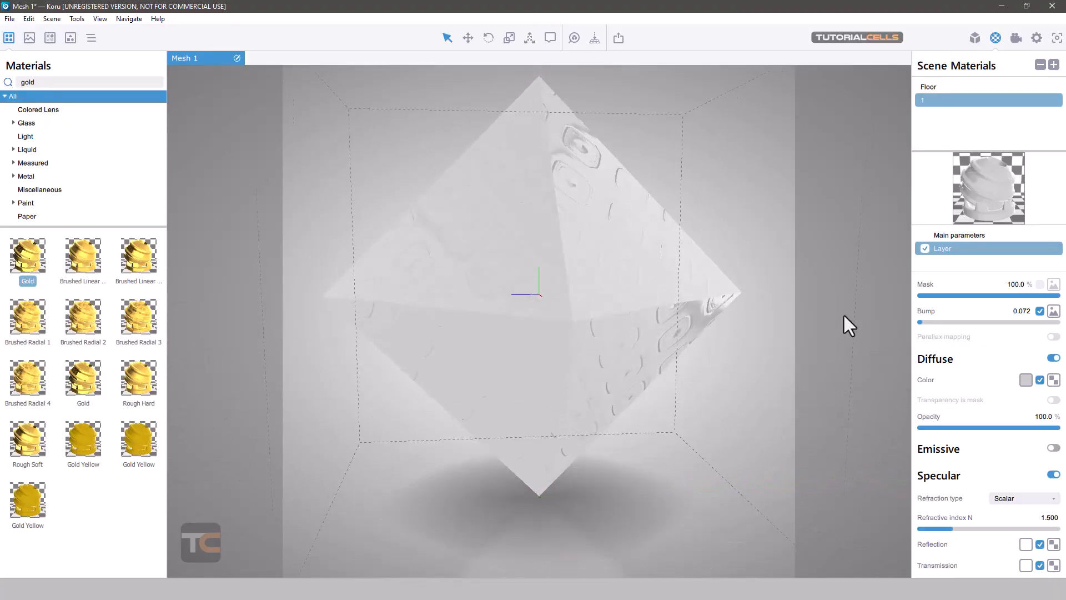
pyautogui.click(1041, 312)
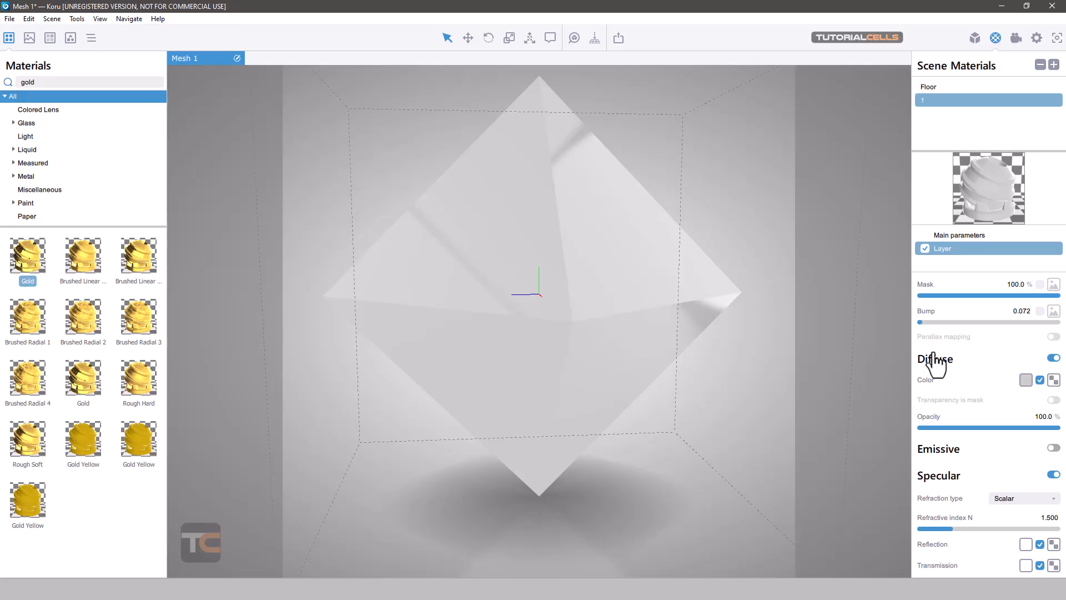
# Step: Switch the layer's Diffuse off and on again, set its color to purple #8d88cc and inspect the shape
pyautogui.click(1054, 359)
pyautogui.click(1054, 358)
pyautogui.click(1026, 380)
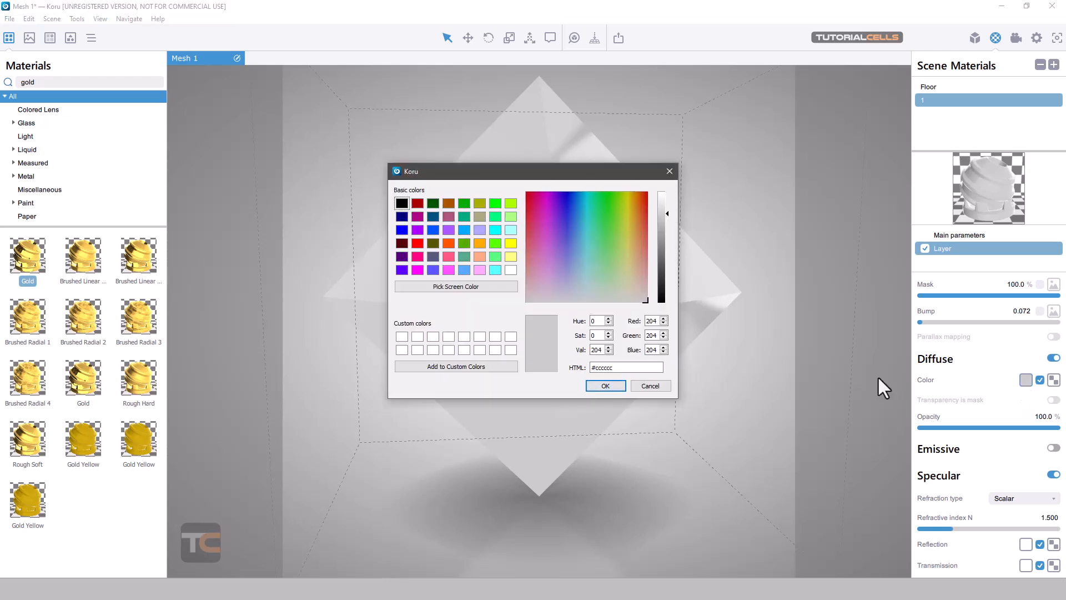
pyautogui.moveTo(547, 247); pyautogui.dragTo(565, 268)
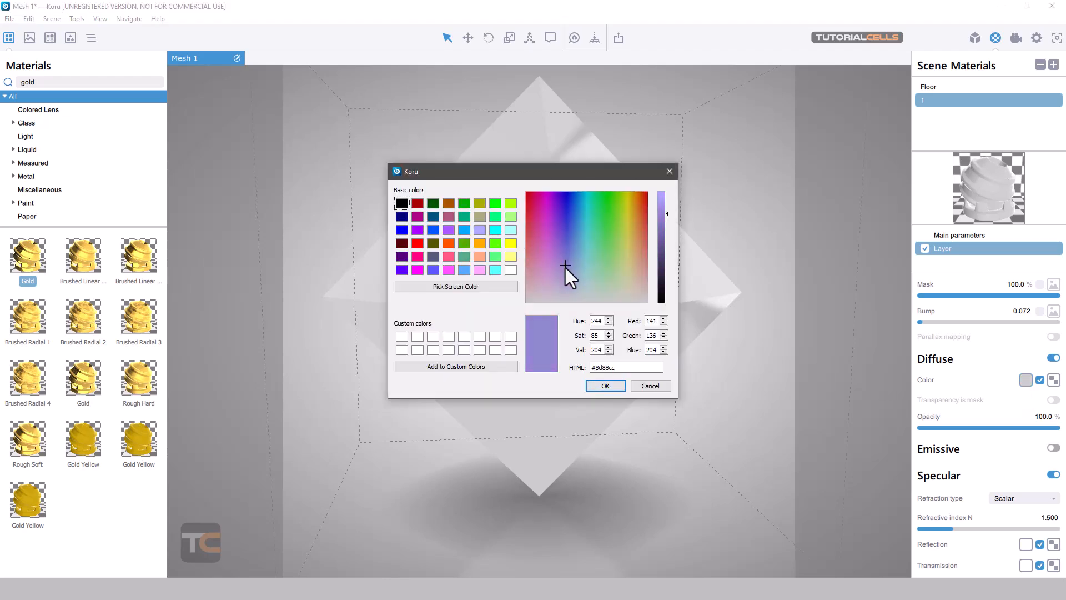
pyautogui.click(609, 384)
pyautogui.moveTo(598, 251); pyautogui.dragTo(571, 265, button='middle')
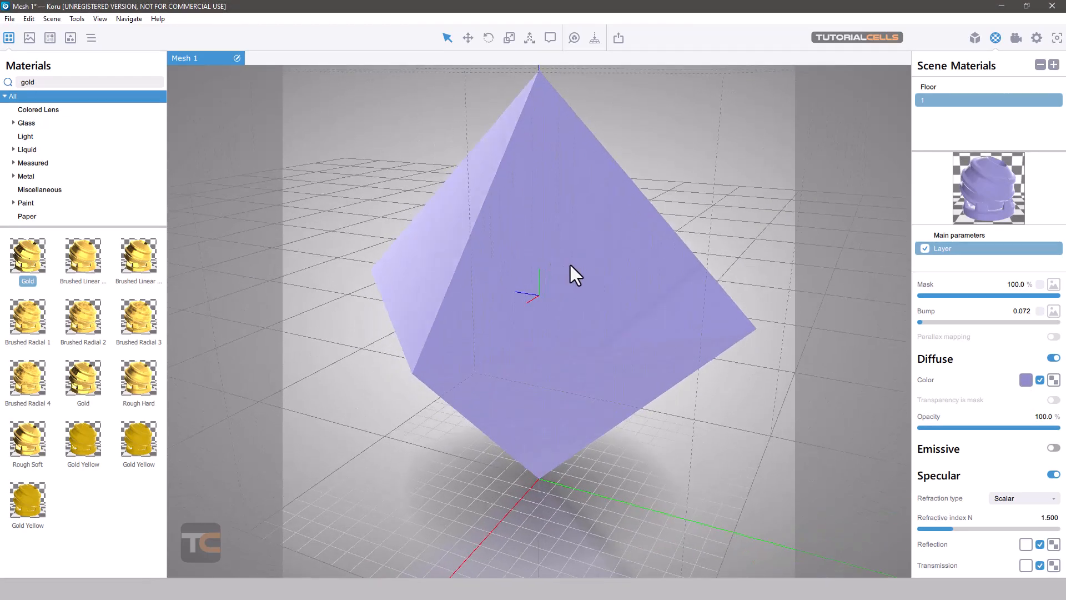
# Step: Load bbb.jpg as the layer's diffuse texture and move the diffuse map dialog clear of the shape
pyautogui.click(1053, 380)
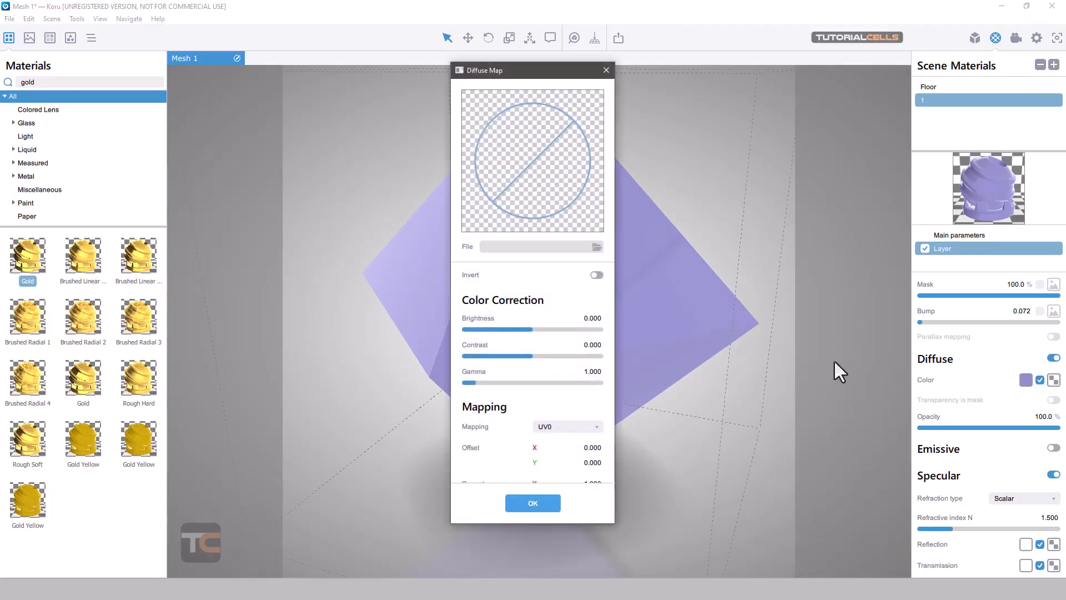
pyautogui.click(596, 246)
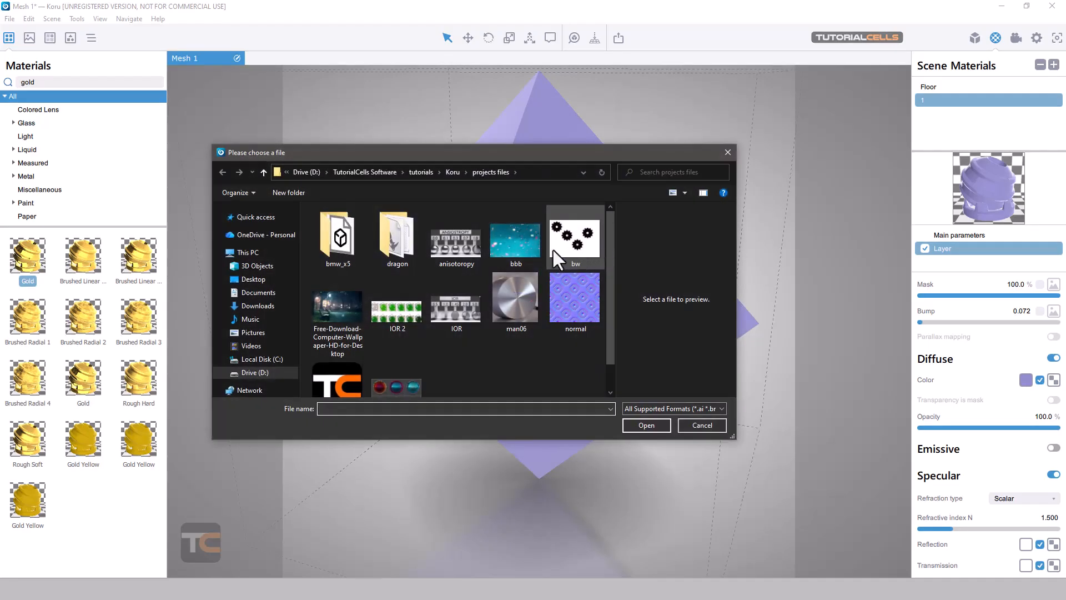
pyautogui.doubleClick(510, 242)
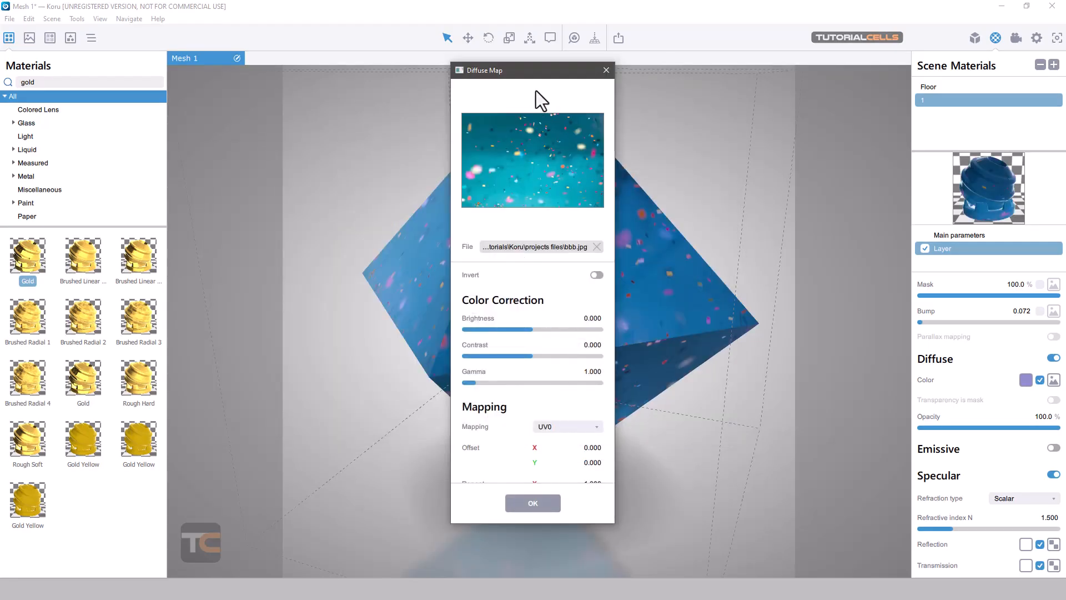
pyautogui.moveTo(534, 73); pyautogui.dragTo(300, 73)
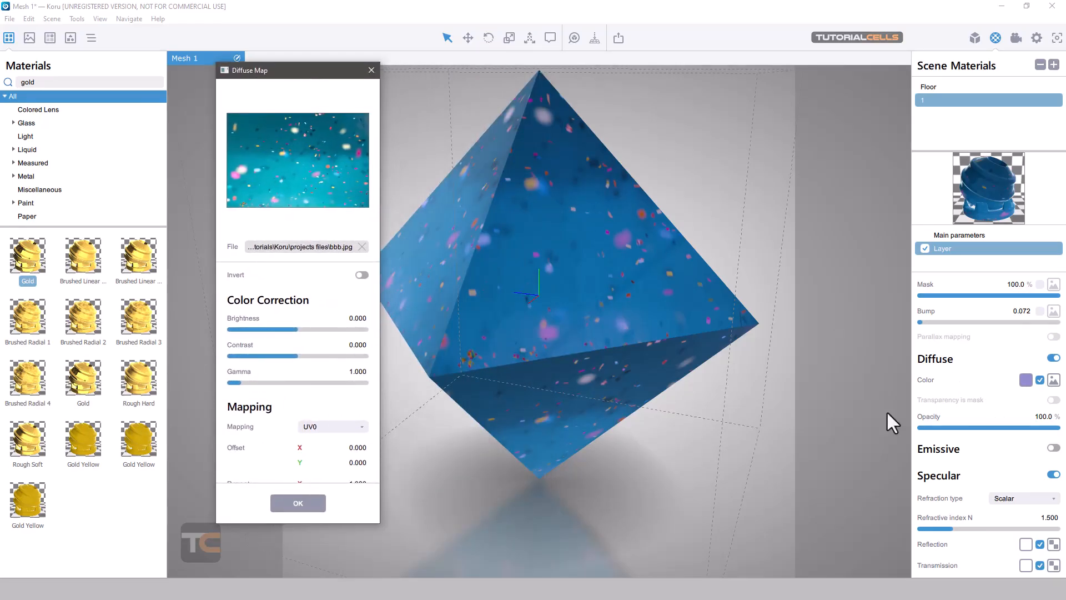
# Step: Replace the diffuse texture with slice14_2.png and set its brightness to 0.142, contrast to 0.101 and gamma to 2.194
pyautogui.click(362, 246)
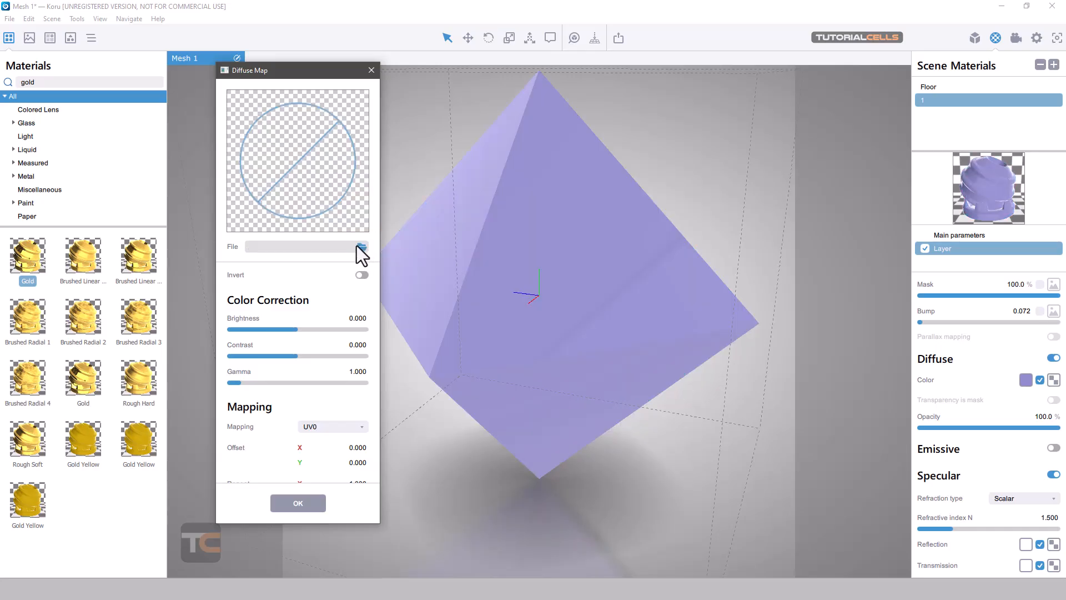
pyautogui.click(358, 245)
pyautogui.doubleClick(344, 372)
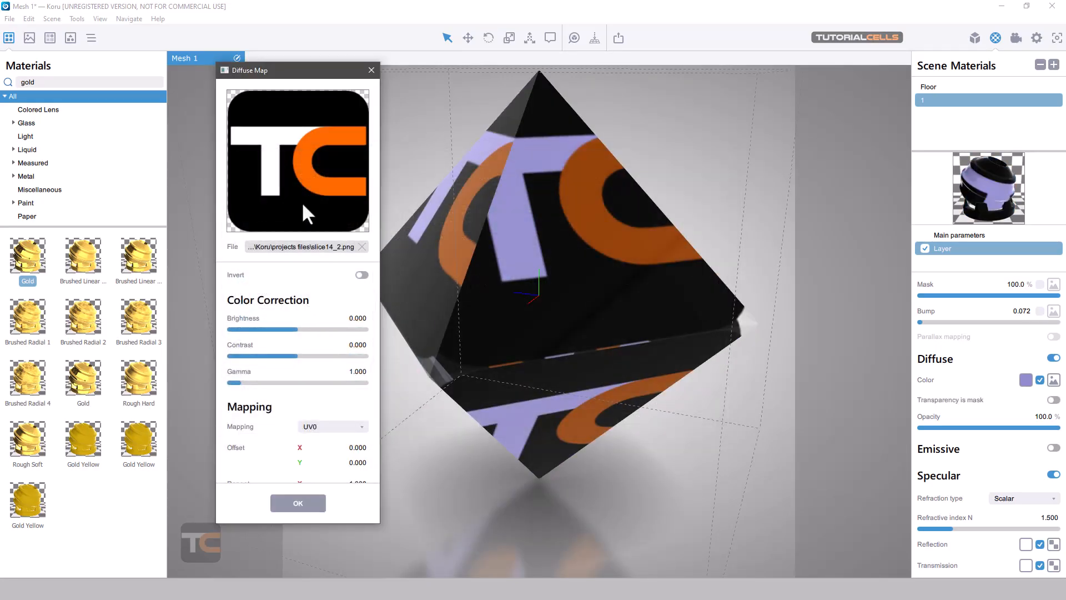
pyautogui.moveTo(299, 328); pyautogui.dragTo(260, 382)
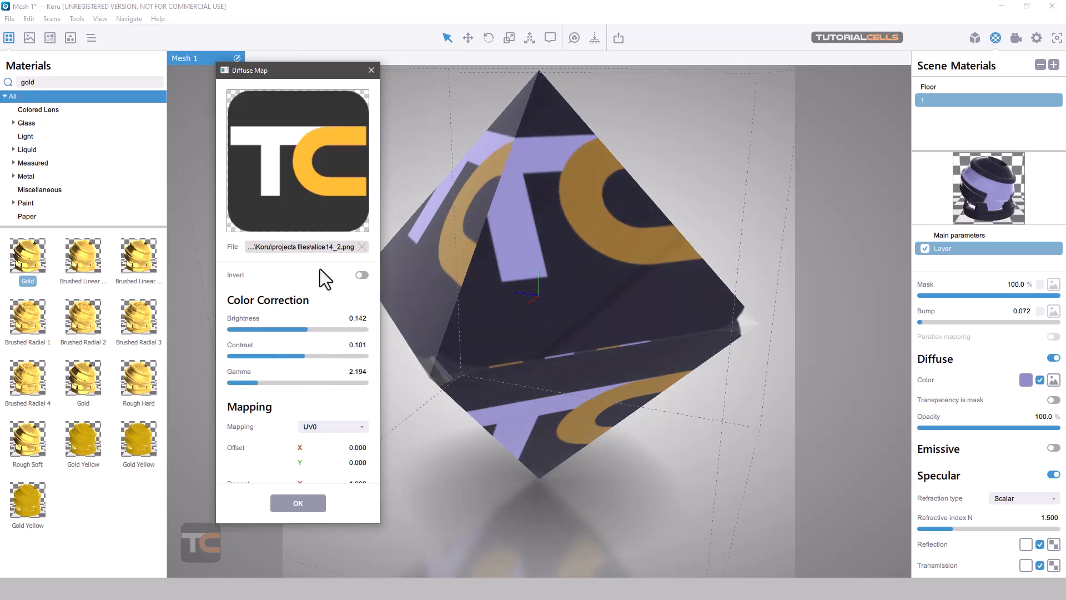
# Step: Set the diffuse map's X offset to 5 and its X and Y repeat to 10
pyautogui.scroll(-3, 287, 413)
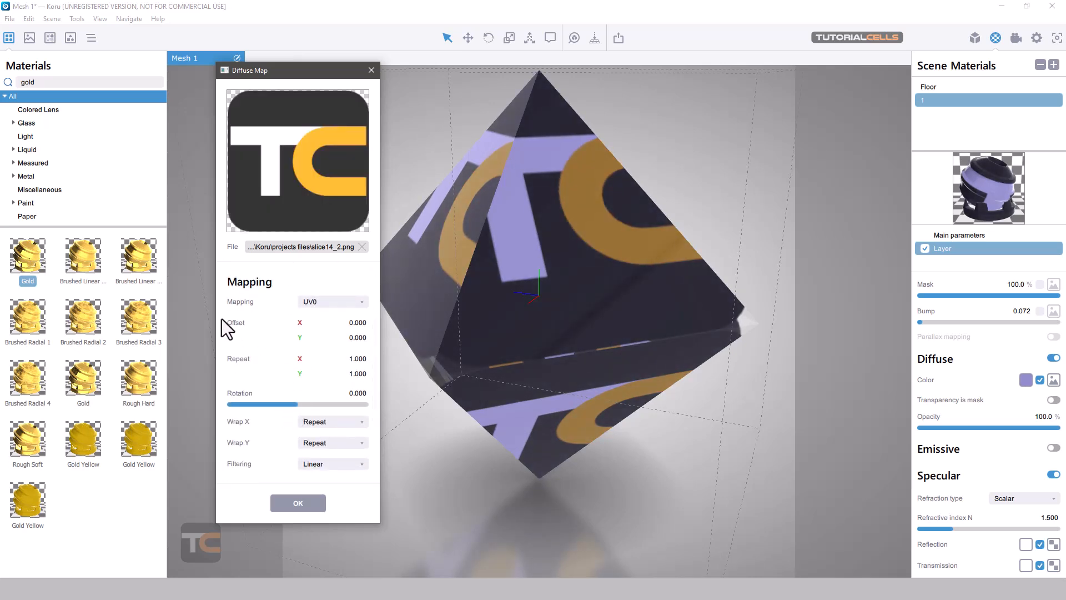
pyautogui.click(359, 323)
pyautogui.doubleClick(360, 359)
pyautogui.write('10')
pyautogui.doubleClick(359, 374)
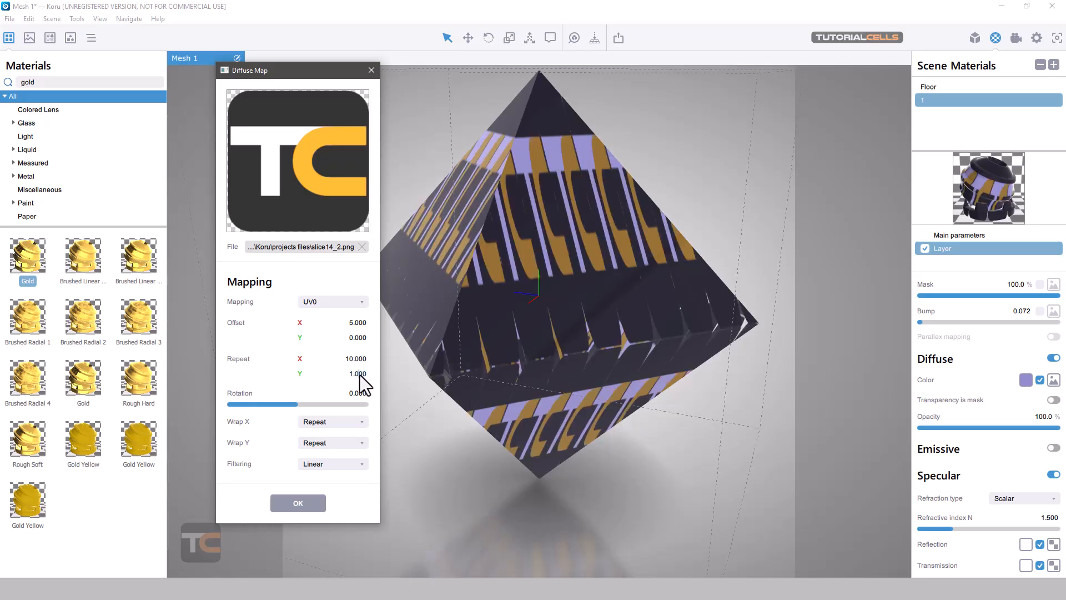
pyautogui.write('10')
pyautogui.press('Return')
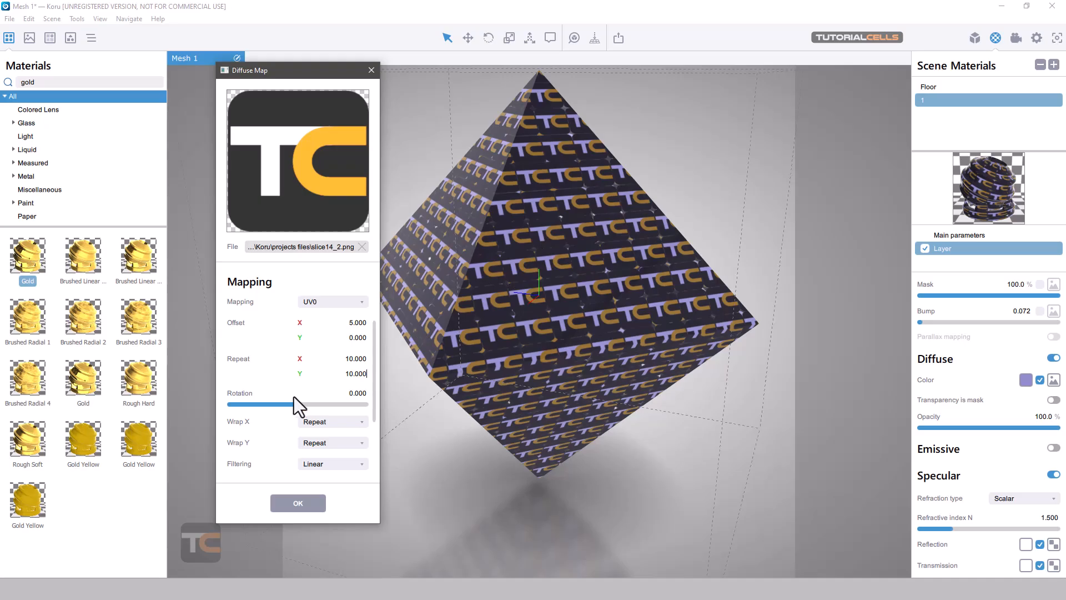
# Step: Rotate the diffuse map by 10.202 and set its X wrap to Clamp
pyautogui.moveTo(301, 405)
pyautogui.mouseDown()
pyautogui.moveTo(314, 405)
pyautogui.moveTo(300, 401)
pyautogui.mouseUp()
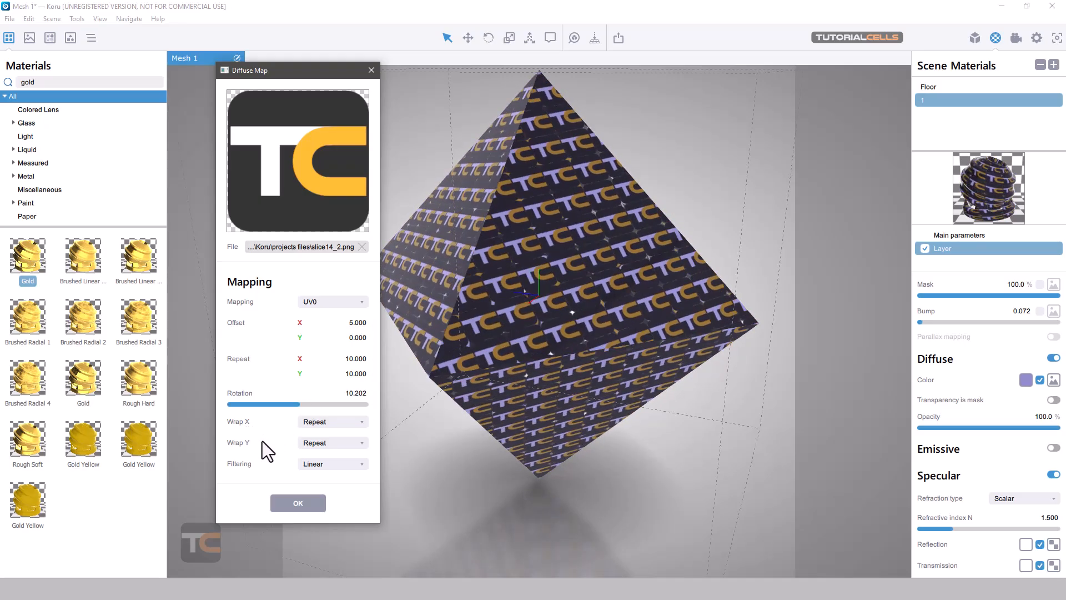
pyautogui.click(325, 424)
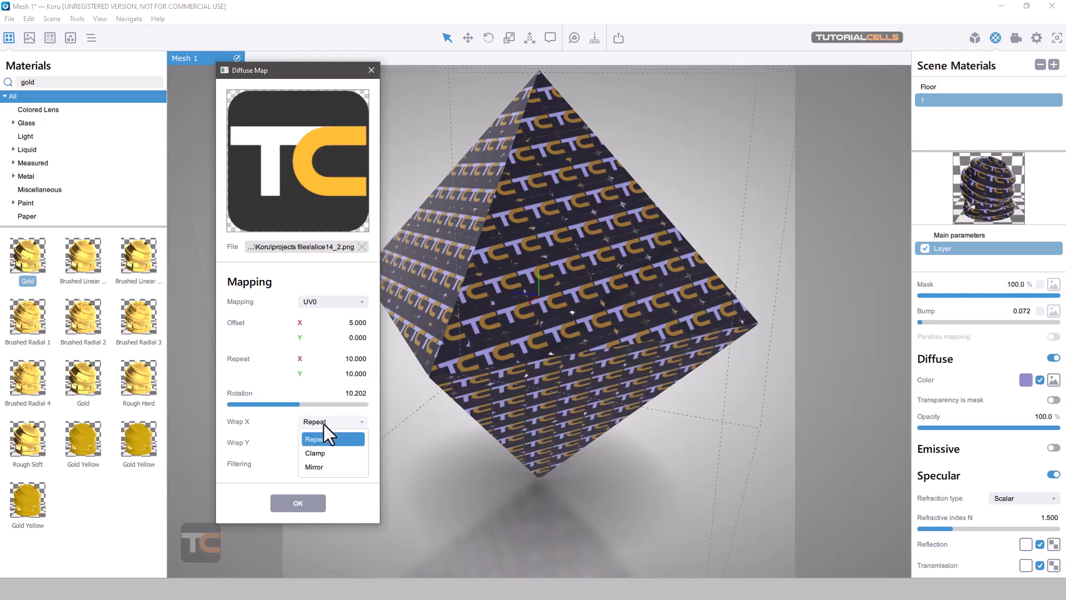
pyautogui.click(330, 454)
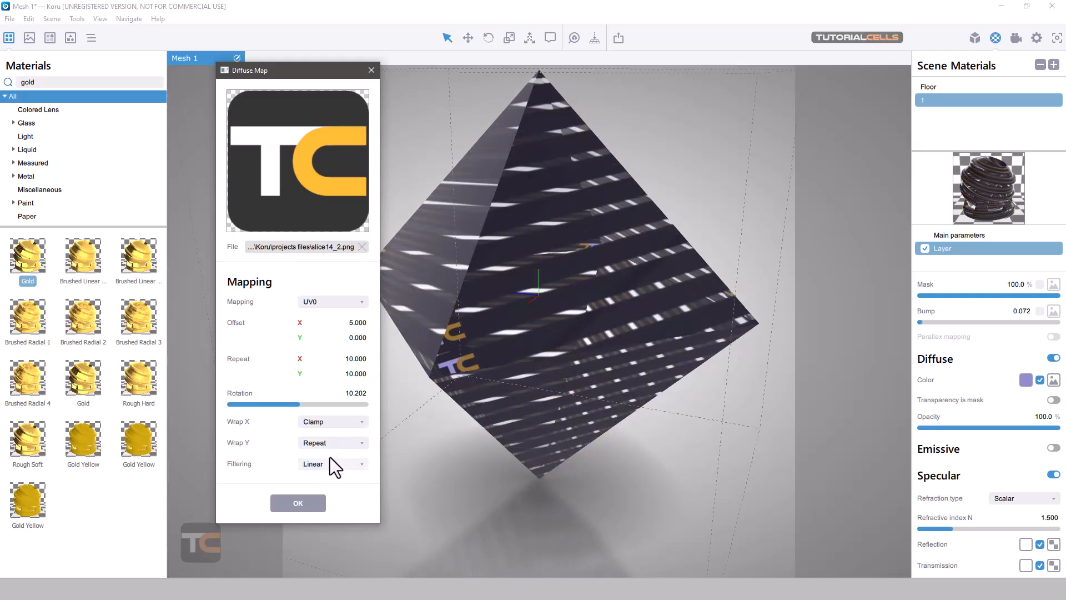
# Step: Try Clamp for the diffuse map's Y wrap, and set both the X and Y wrap to Mirror
pyautogui.click(335, 442)
pyautogui.click(329, 475)
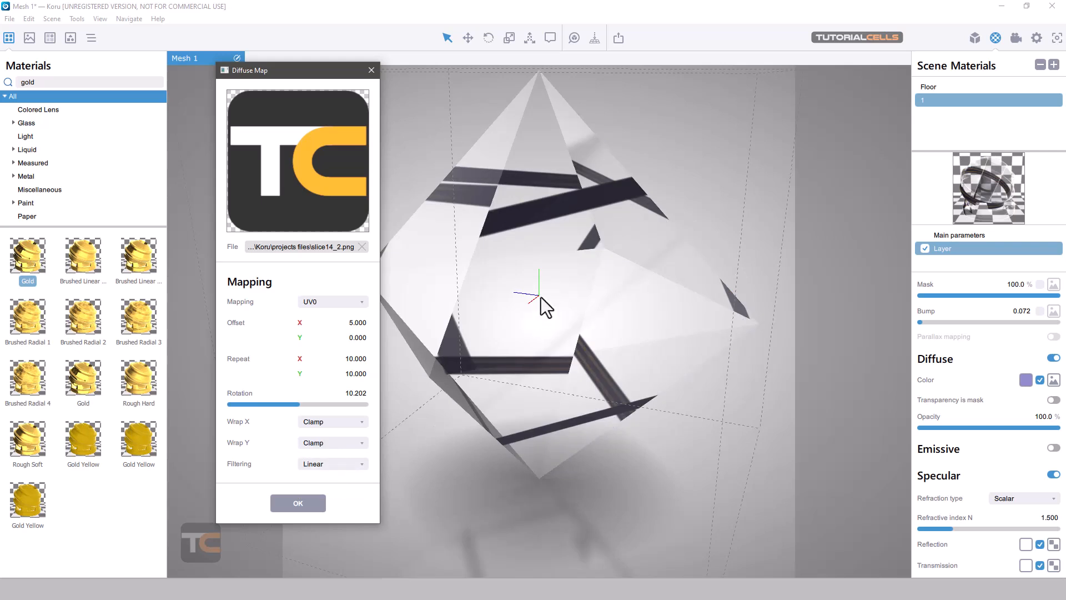
pyautogui.click(333, 422)
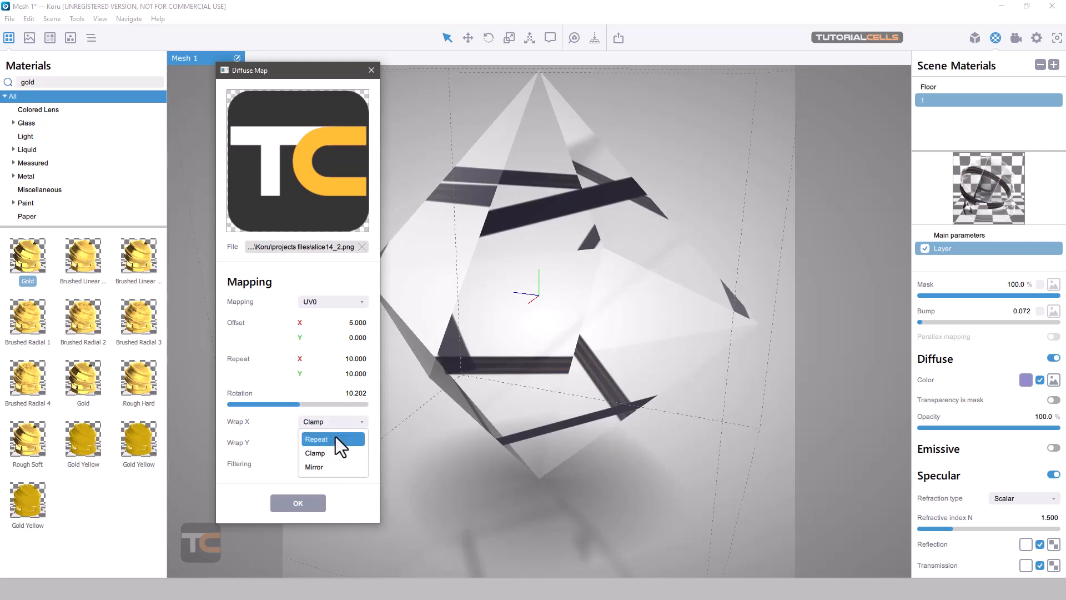
pyautogui.click(331, 467)
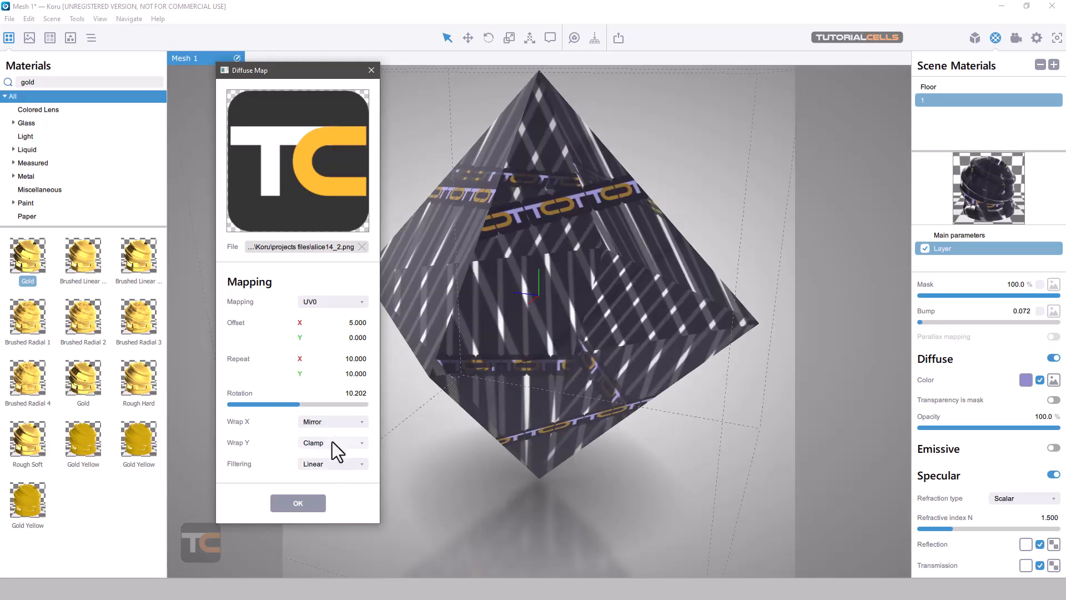
pyautogui.click(332, 442)
pyautogui.click(322, 488)
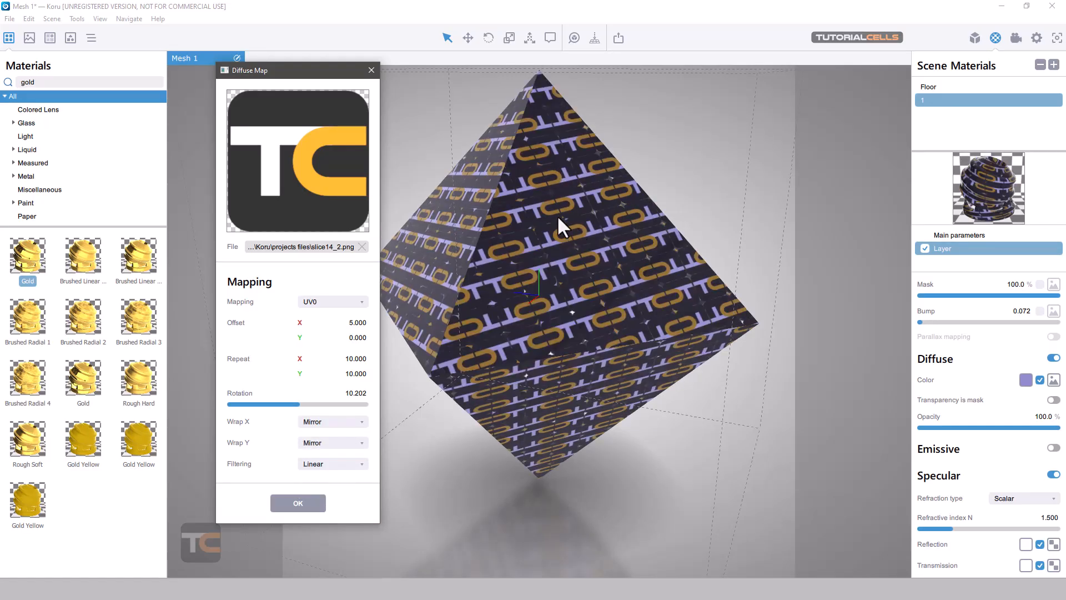
# Step: Crop the diffuse map to left 0.049, top 0.445, right 0.721 and bottom 0.632, and accept the map settings
pyautogui.scroll(-5, 292, 433)
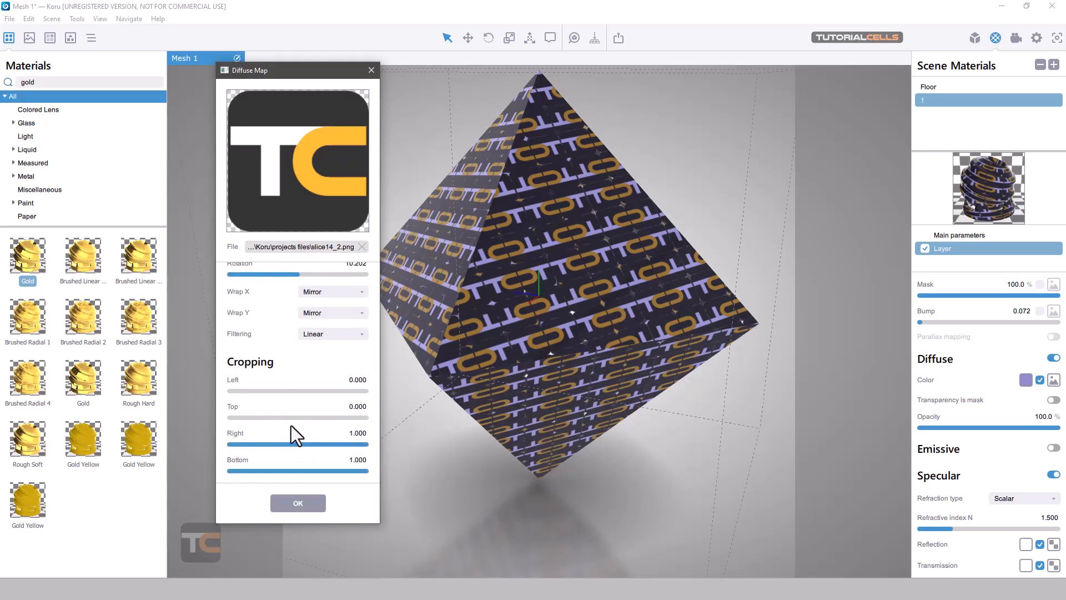
pyautogui.moveTo(249, 391); pyautogui.dragTo(329, 448)
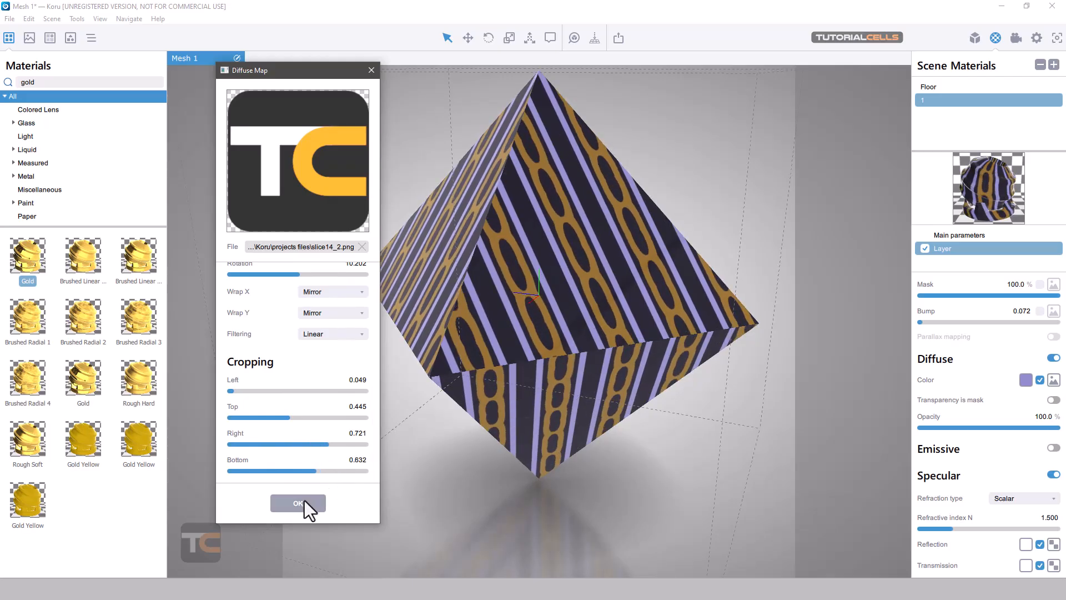
pyautogui.click(302, 503)
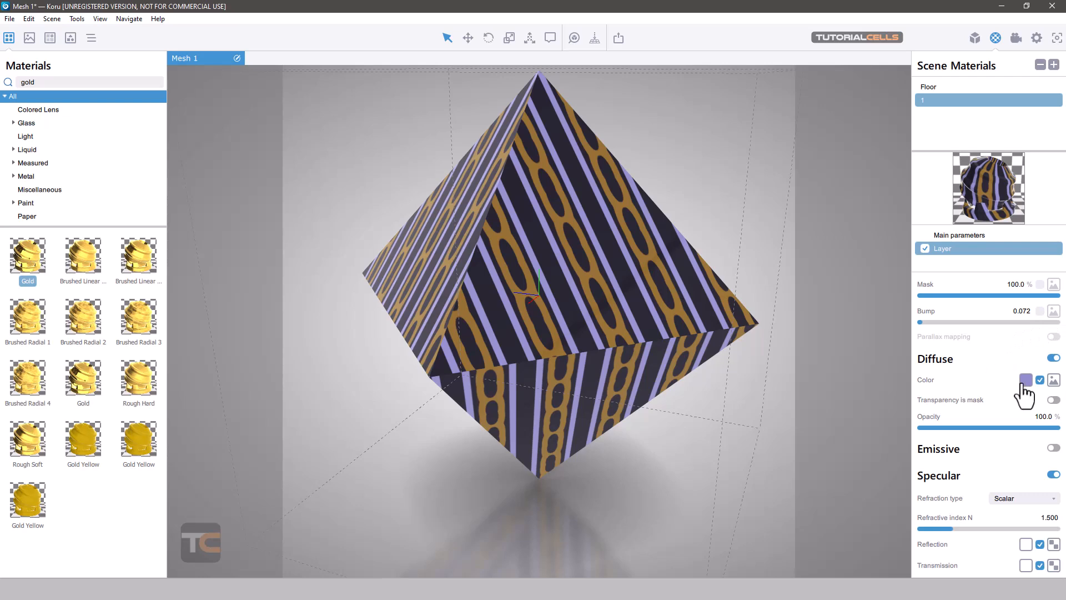
# Step: Remove the slice14_2.png texture from the diffuse map and clear the material library search
pyautogui.click(1054, 380)
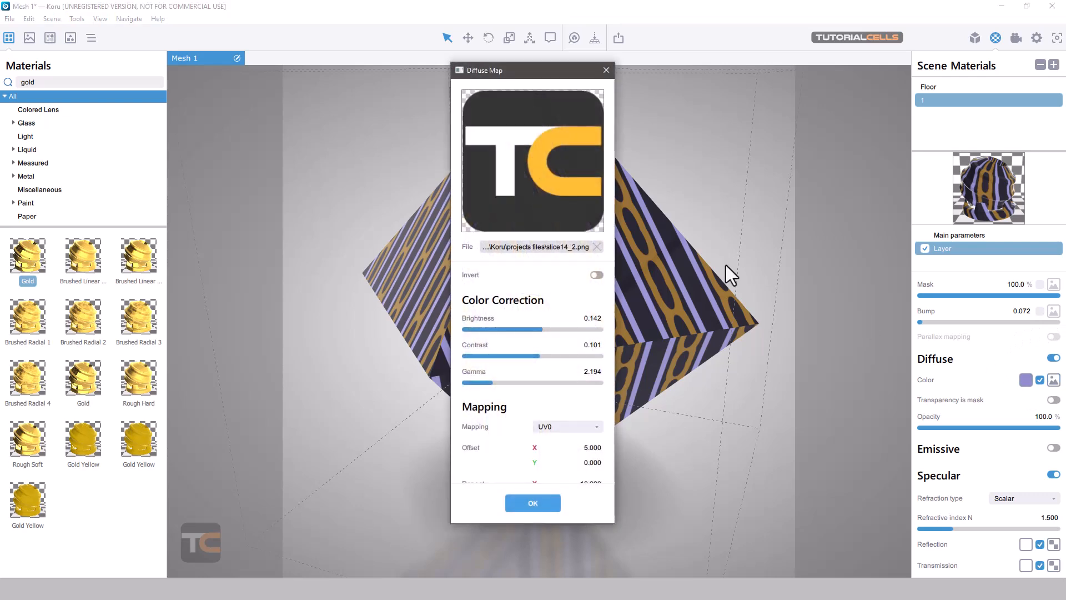
pyautogui.click(597, 247)
pyautogui.click(534, 503)
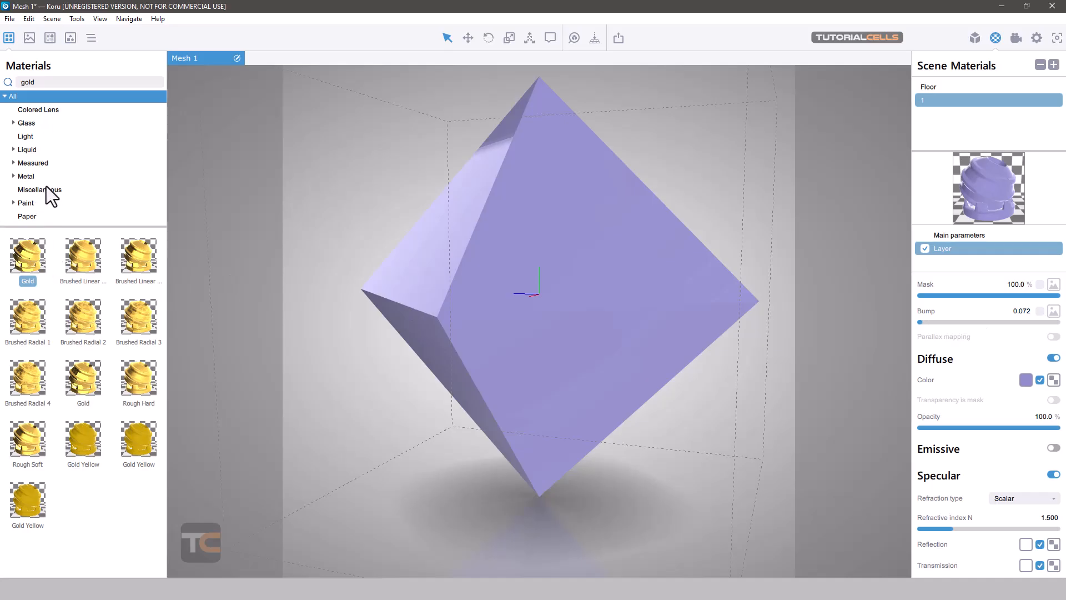
pyautogui.doubleClick(46, 85)
pyautogui.press('BackSpace')
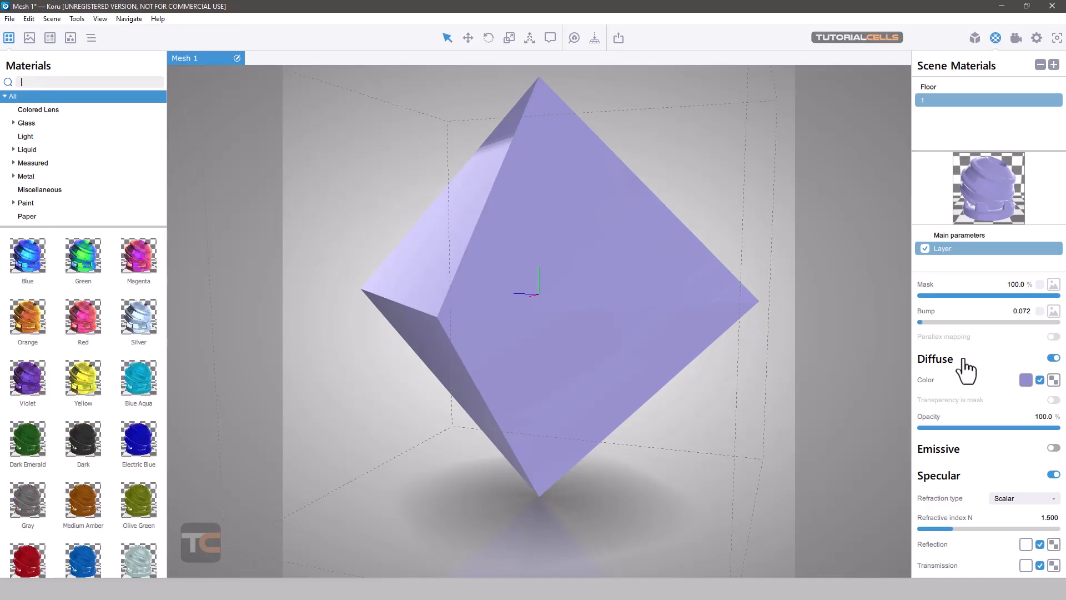
# Step: Vary the diffuse opacity, bring it back to 100%, and enable the layer's Emissive property
pyautogui.scroll(-2, 958, 380)
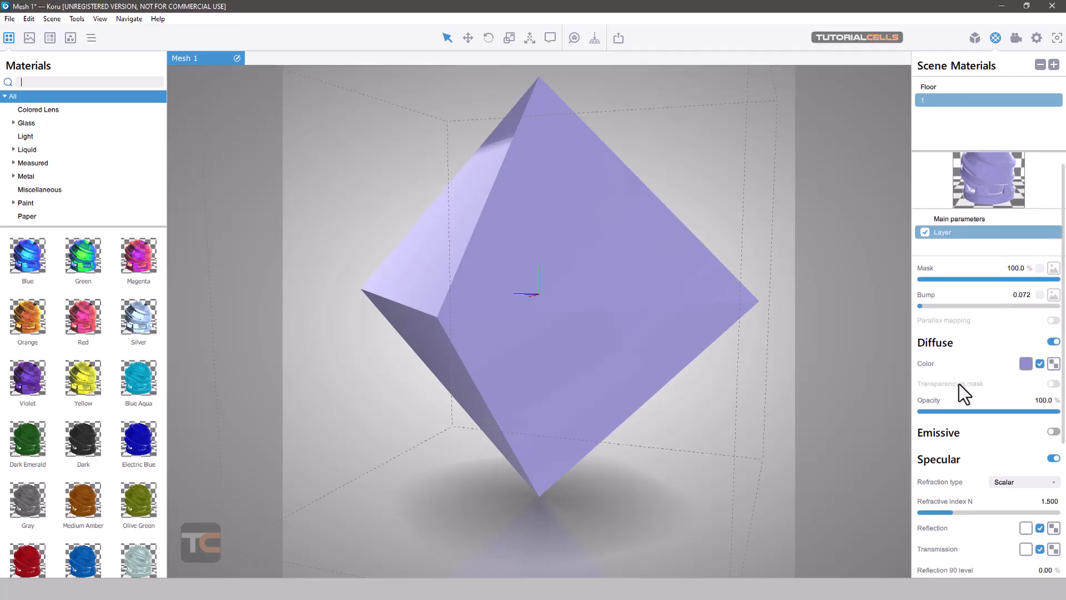
pyautogui.moveTo(998, 359); pyautogui.dragTo(1061, 356)
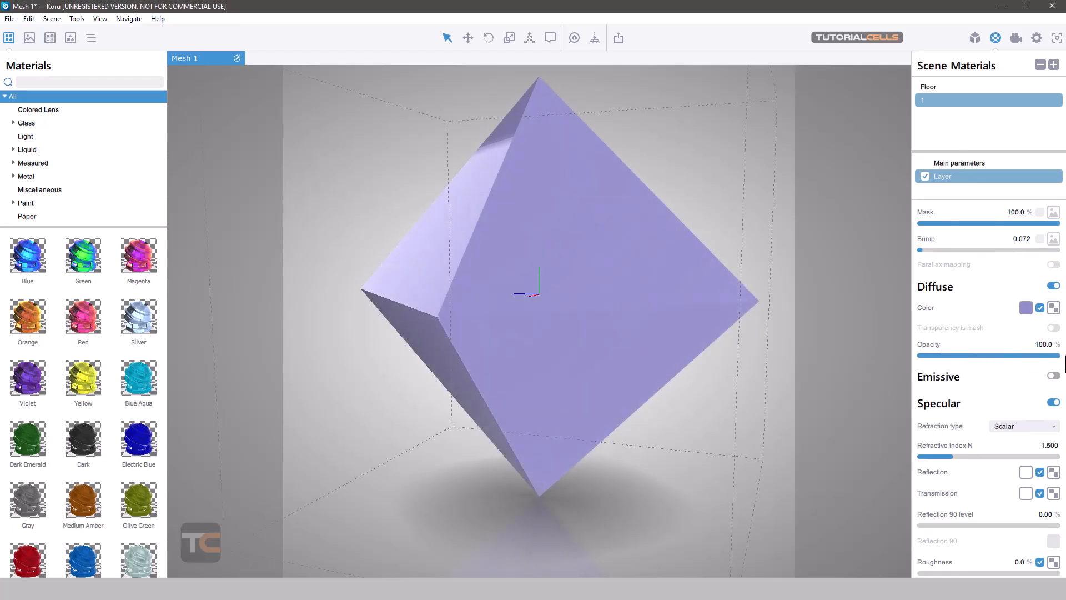
pyautogui.click(1052, 377)
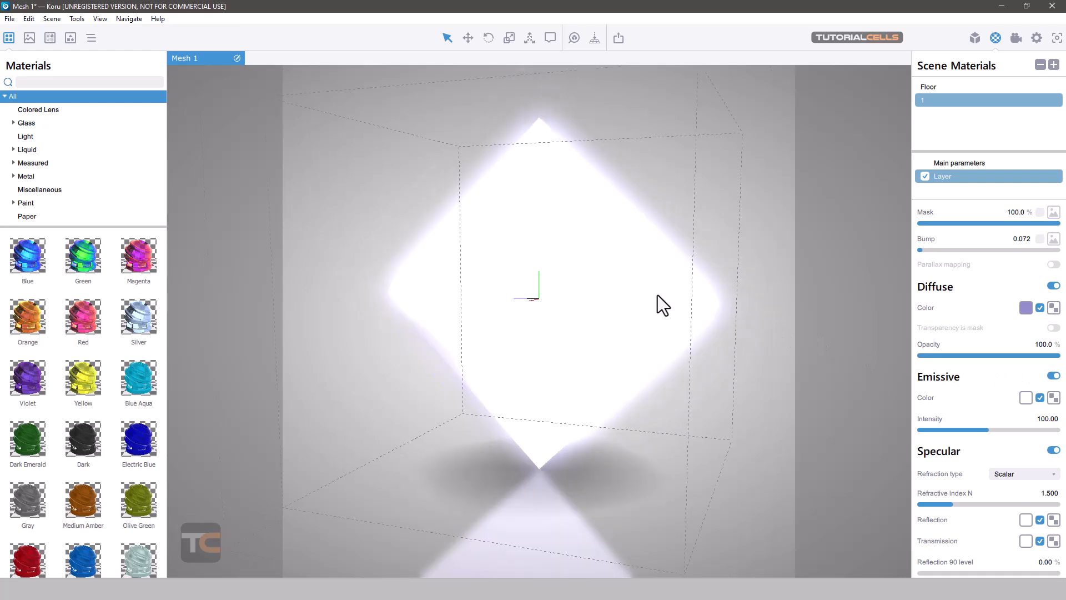
pyautogui.moveTo(658, 295); pyautogui.dragTo(613, 334)
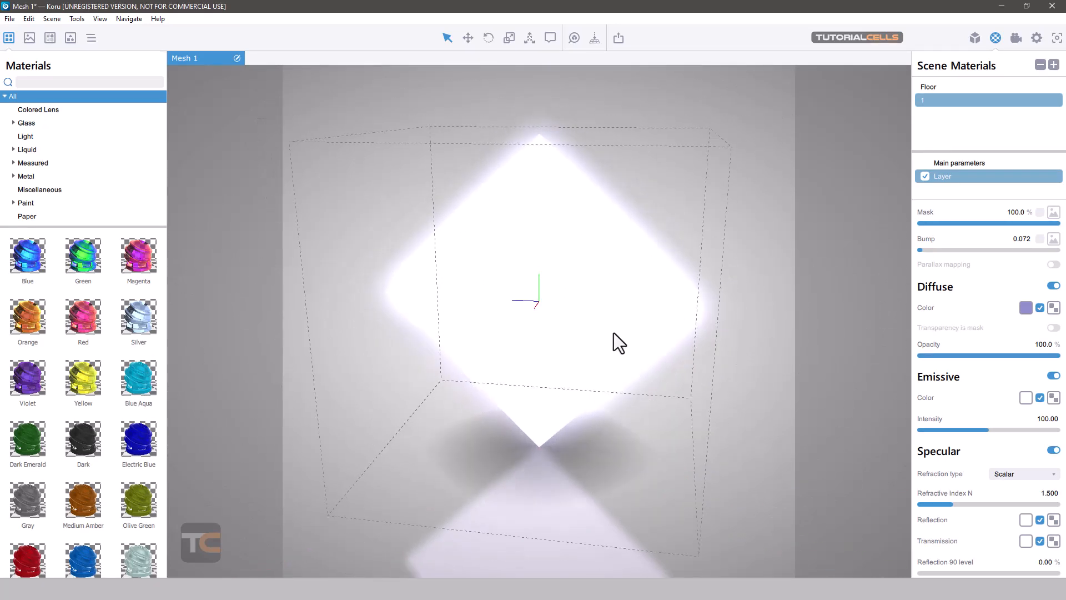
# Step: Load bw.jpg as the emissive color map and accept the map settings
pyautogui.click(1052, 399)
pyautogui.click(596, 246)
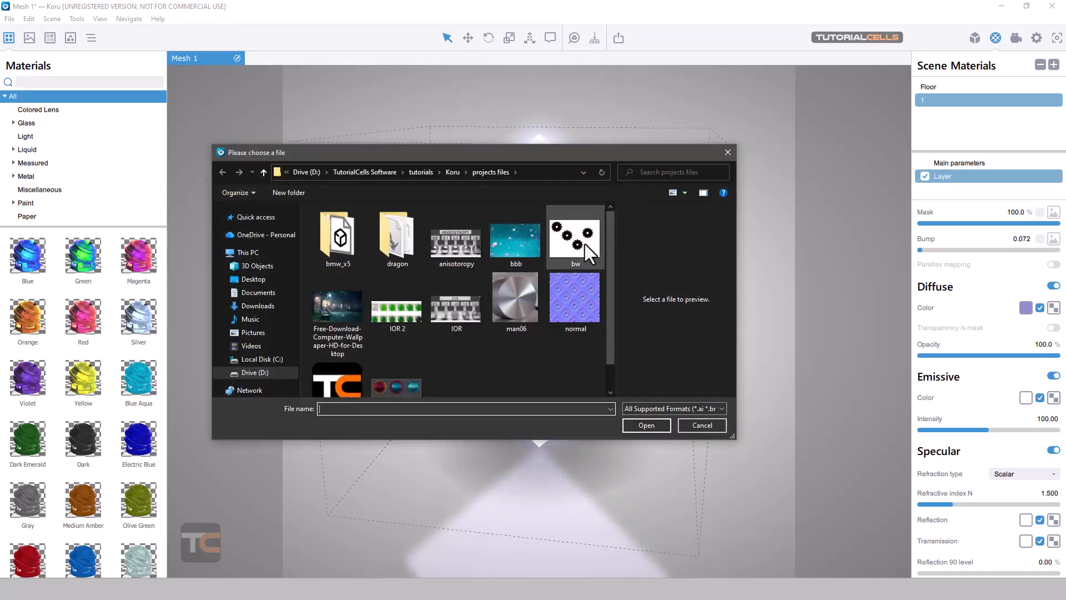
pyautogui.click(583, 242)
pyautogui.doubleClick(583, 242)
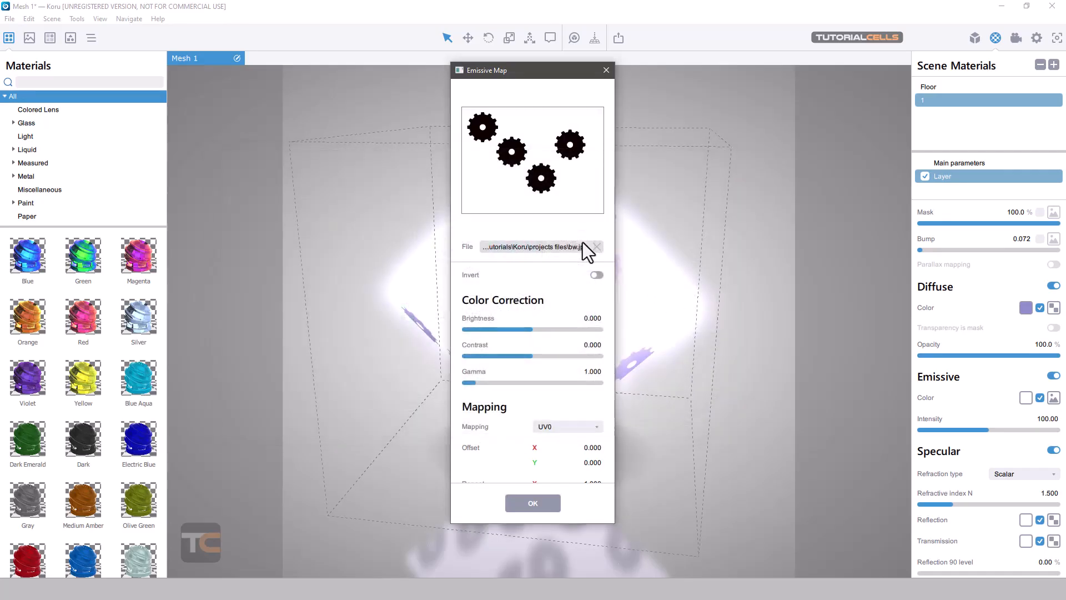
pyautogui.click(537, 501)
# Step: Set the emissive intensity to 72 and disable the layer's Emissive property
pyautogui.moveTo(539, 329); pyautogui.dragTo(594, 289, button='middle')
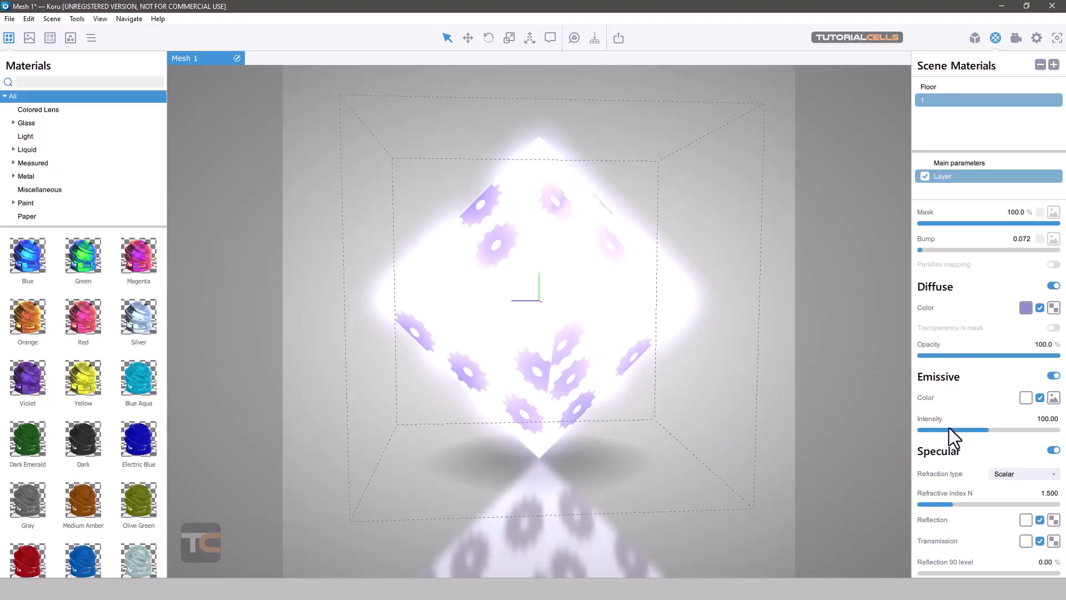
pyautogui.moveTo(941, 431); pyautogui.dragTo(969, 432)
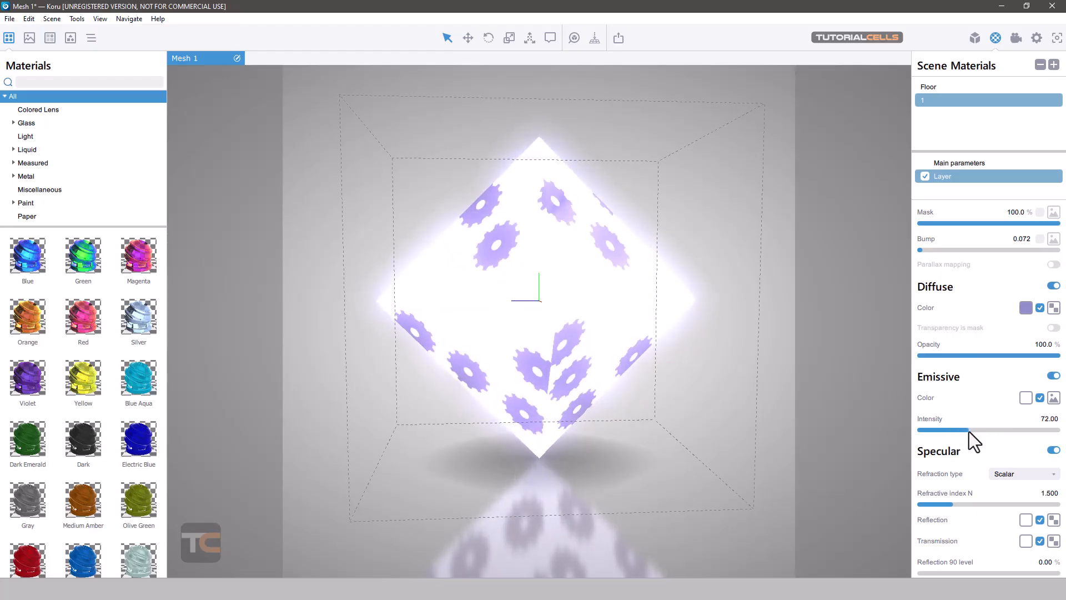
pyautogui.click(1054, 376)
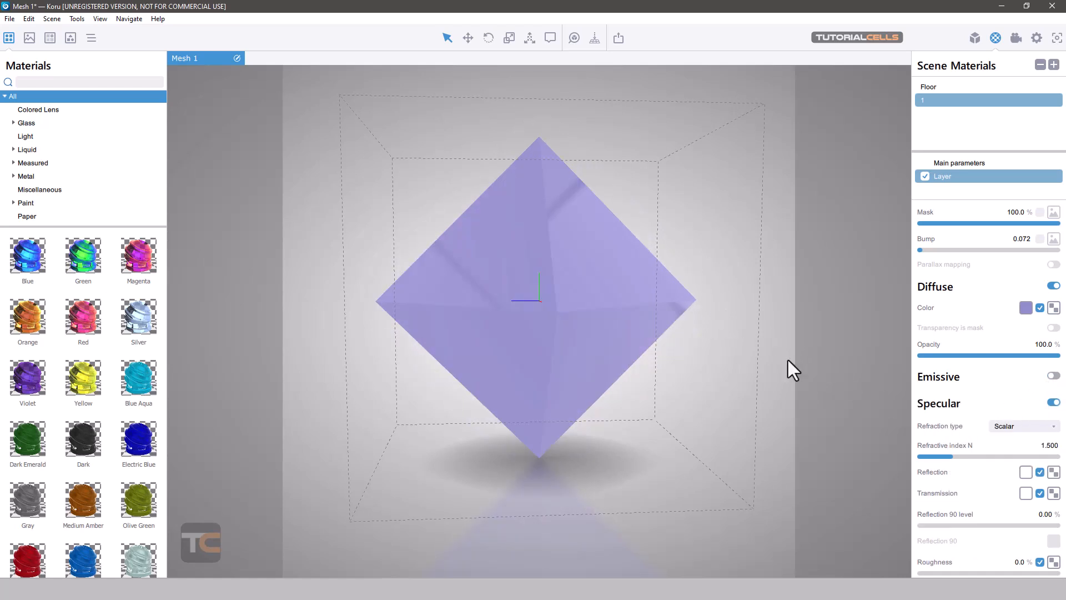
# Step: Set the specular refractive index N to 2.184 and check the refraction type options, keeping Scalar
pyautogui.moveTo(608, 281); pyautogui.dragTo(584, 281)
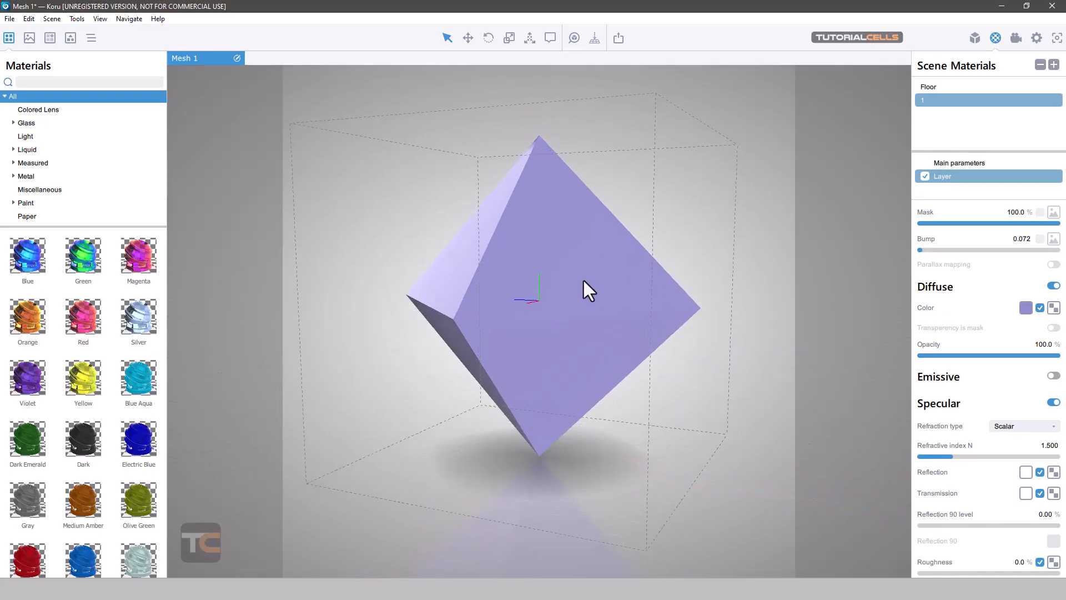
pyautogui.moveTo(962, 456); pyautogui.dragTo(1002, 456)
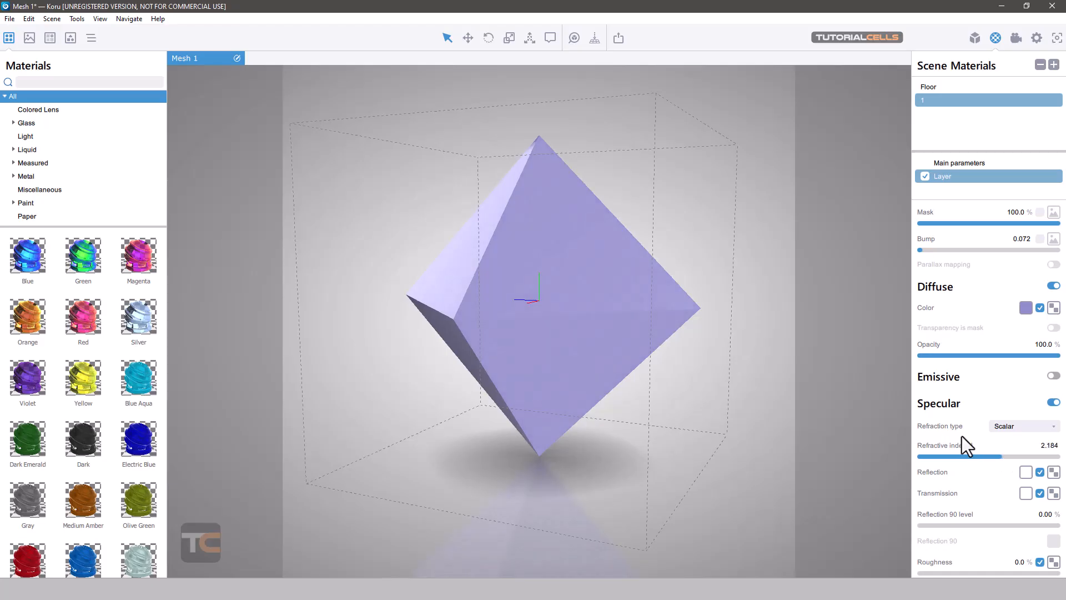
pyautogui.moveTo(607, 260); pyautogui.dragTo(644, 272)
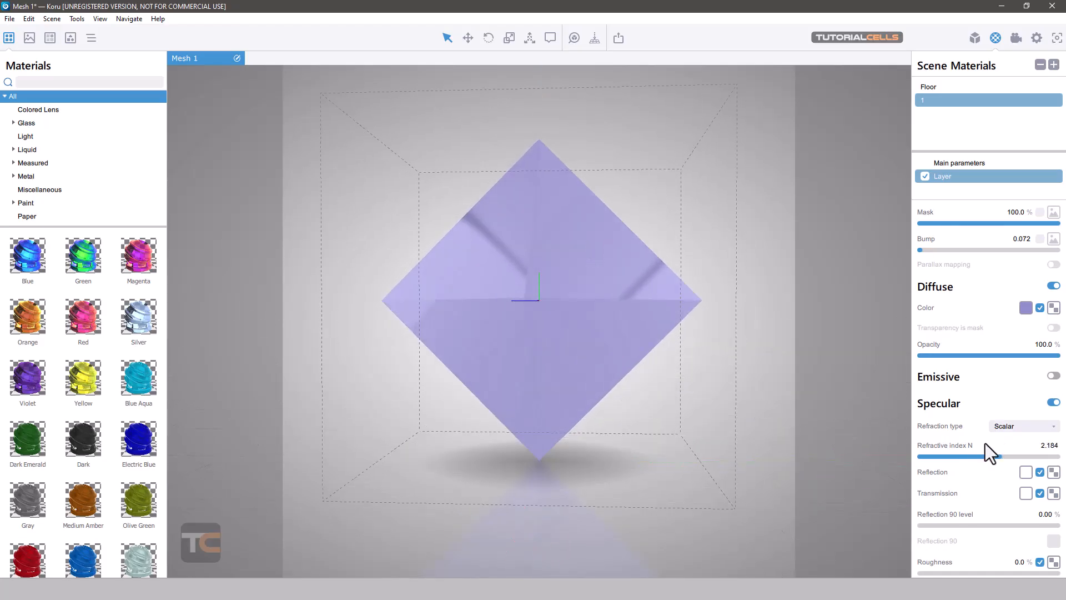
pyautogui.click(1001, 428)
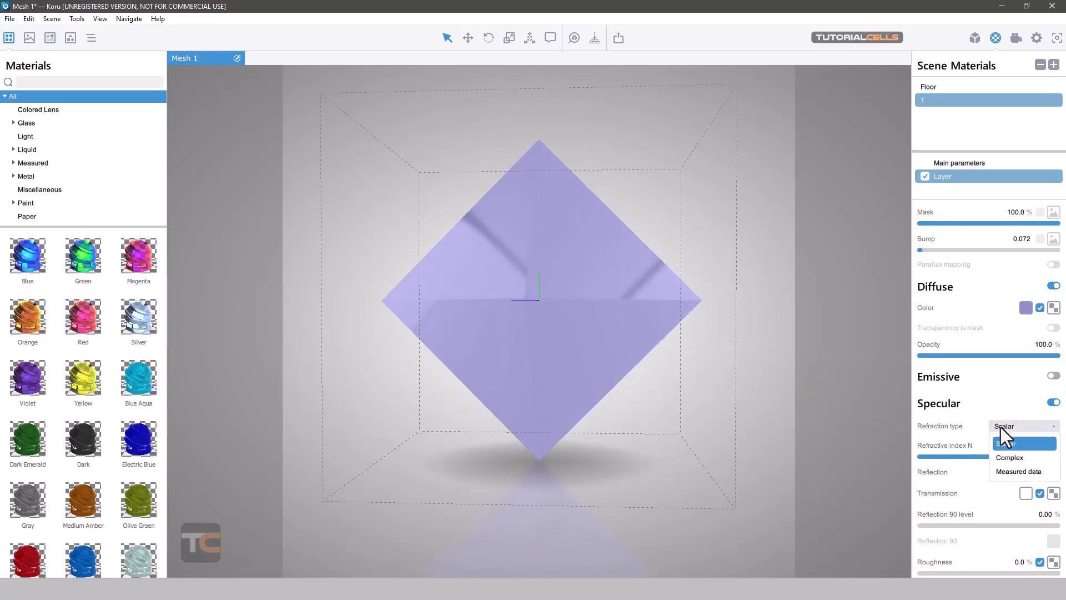
pyautogui.click(1001, 428)
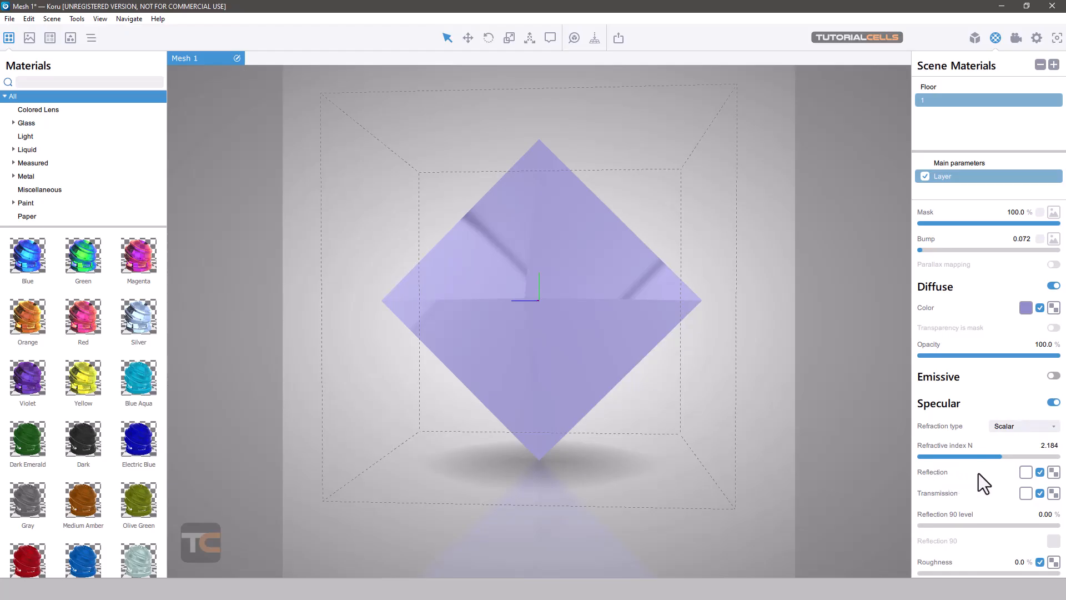
# Step: Change the specular reflection color to orange
pyautogui.click(1026, 472)
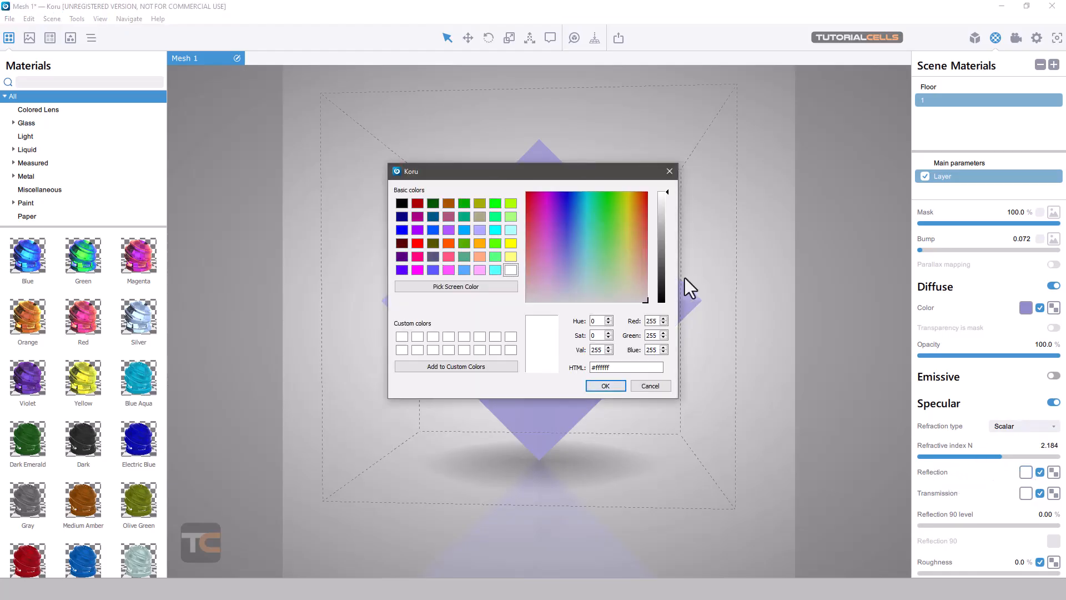
pyautogui.click(644, 217)
pyautogui.click(604, 386)
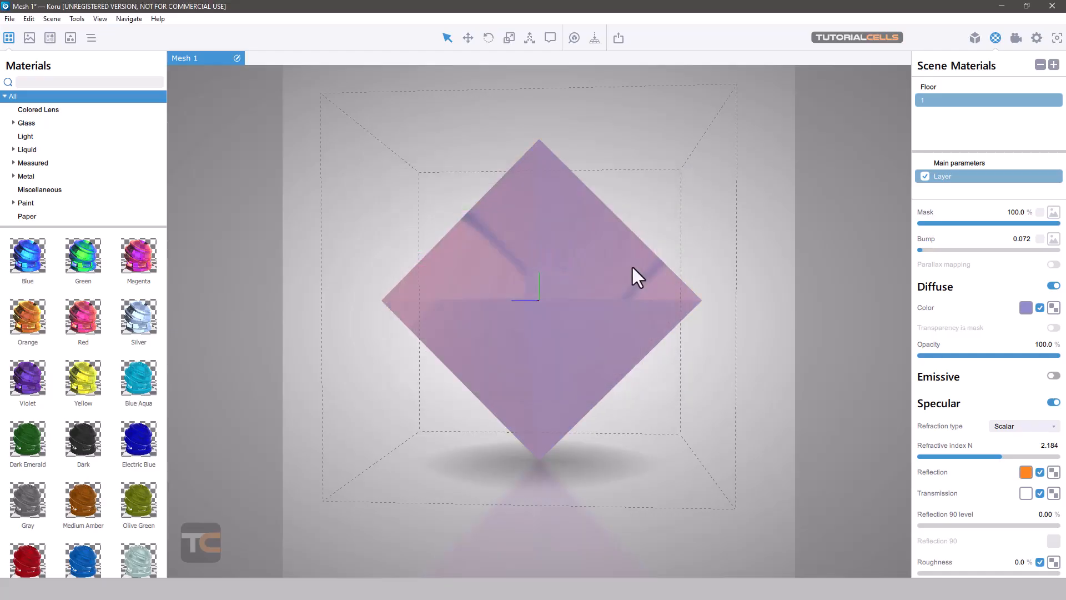
pyautogui.moveTo(632, 267); pyautogui.dragTo(609, 266, button='middle')
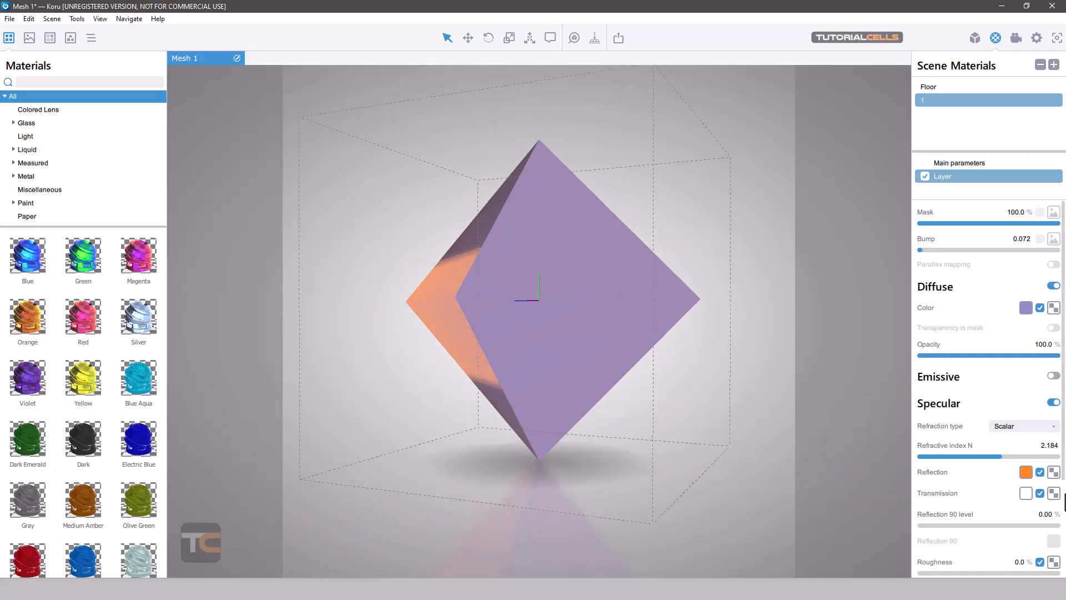
# Step: Load bw.jpg as the specular reflection map and accept the map settings
pyautogui.click(1053, 472)
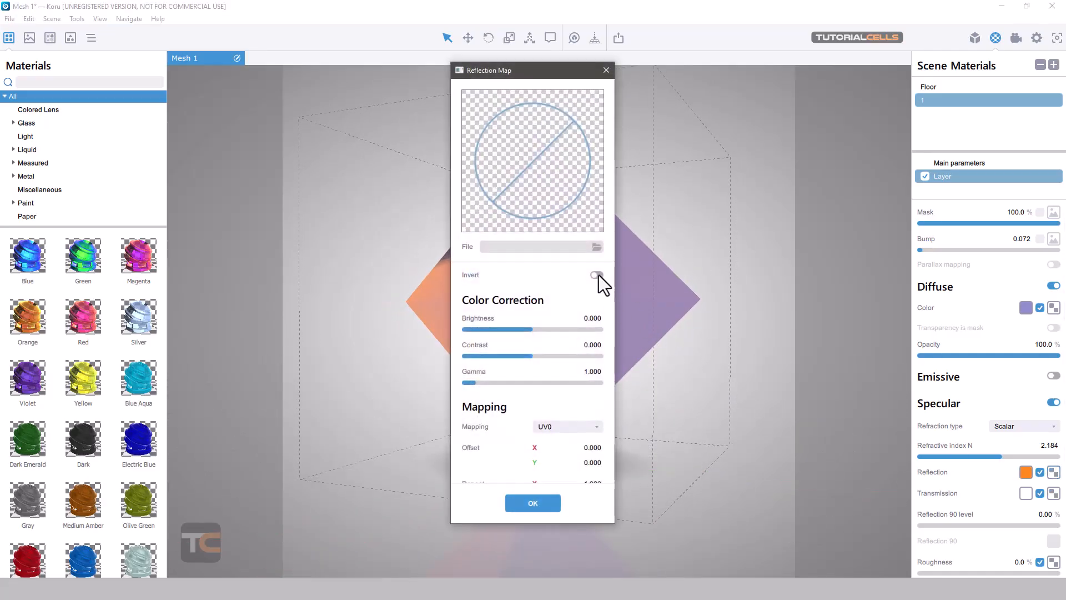
pyautogui.click(595, 246)
pyautogui.doubleClick(581, 248)
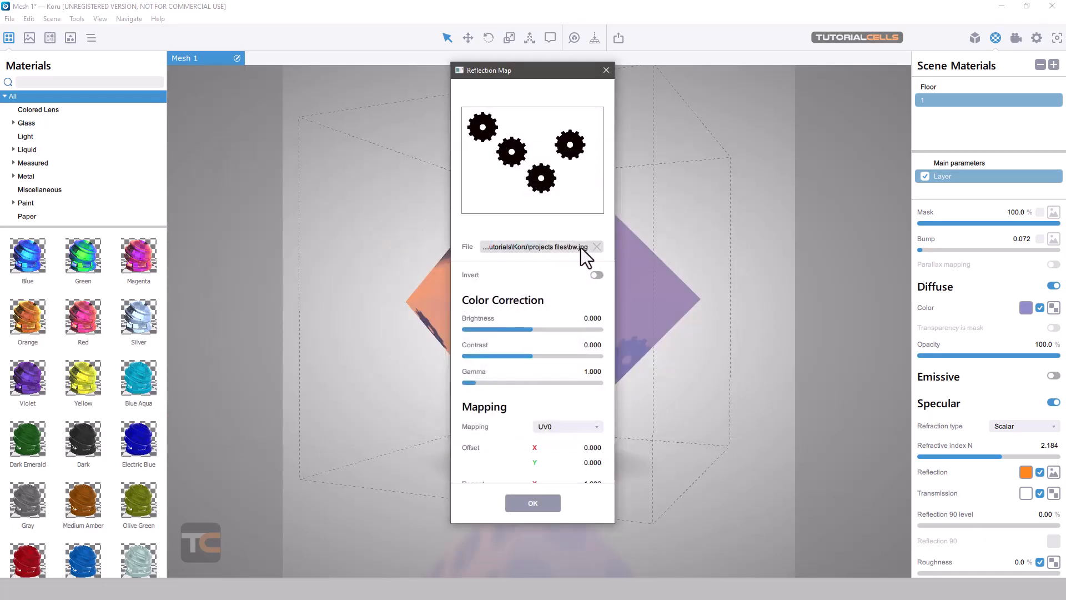
pyautogui.click(534, 503)
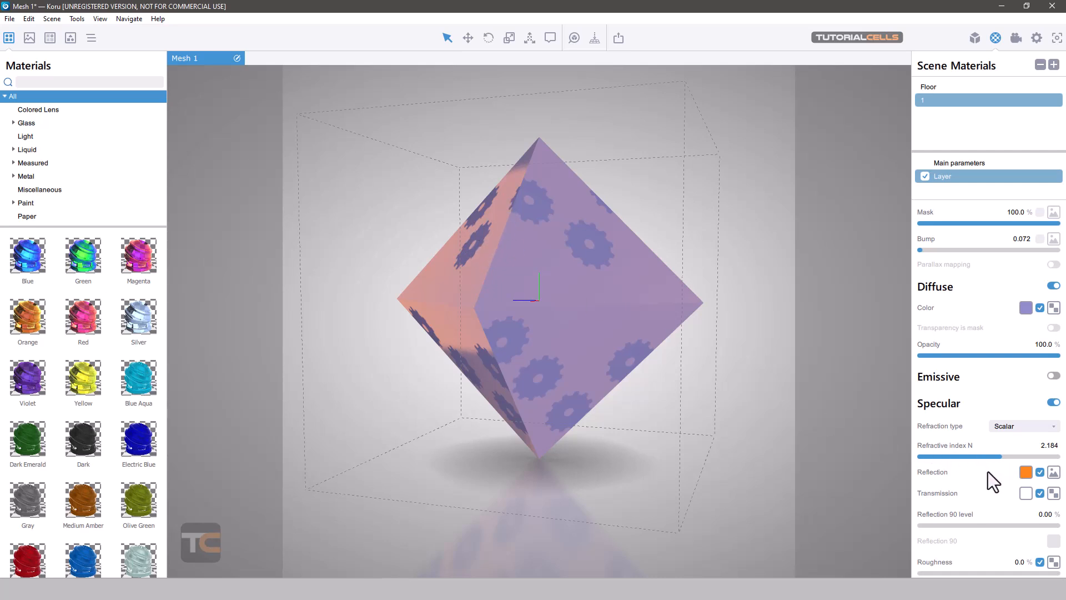
# Step: Remove the bw.jpg texture from the specular reflection map
pyautogui.scroll(-3, 988, 471)
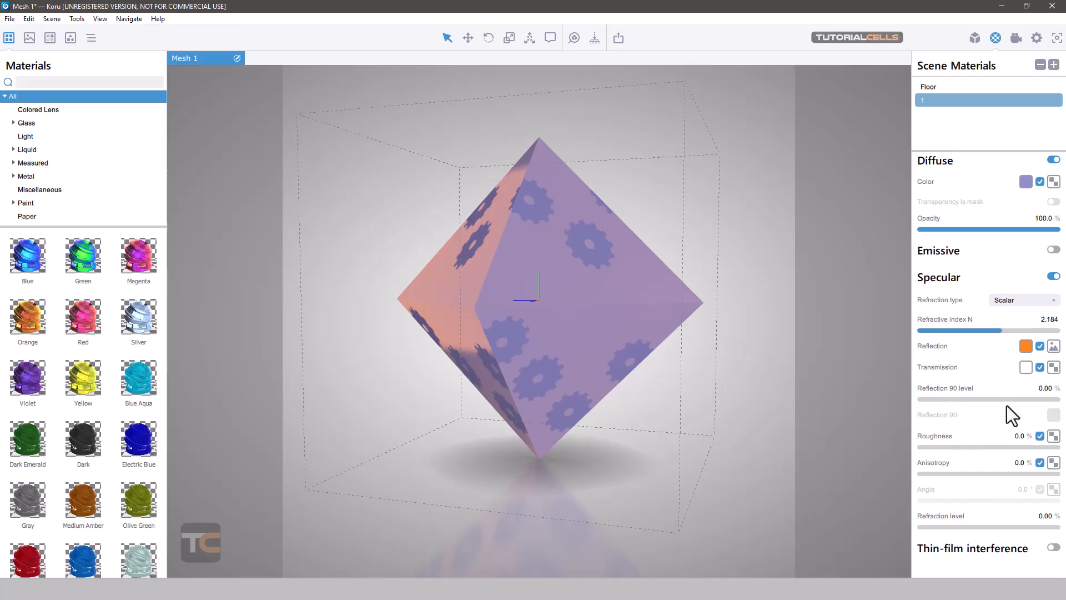
pyautogui.click(1053, 346)
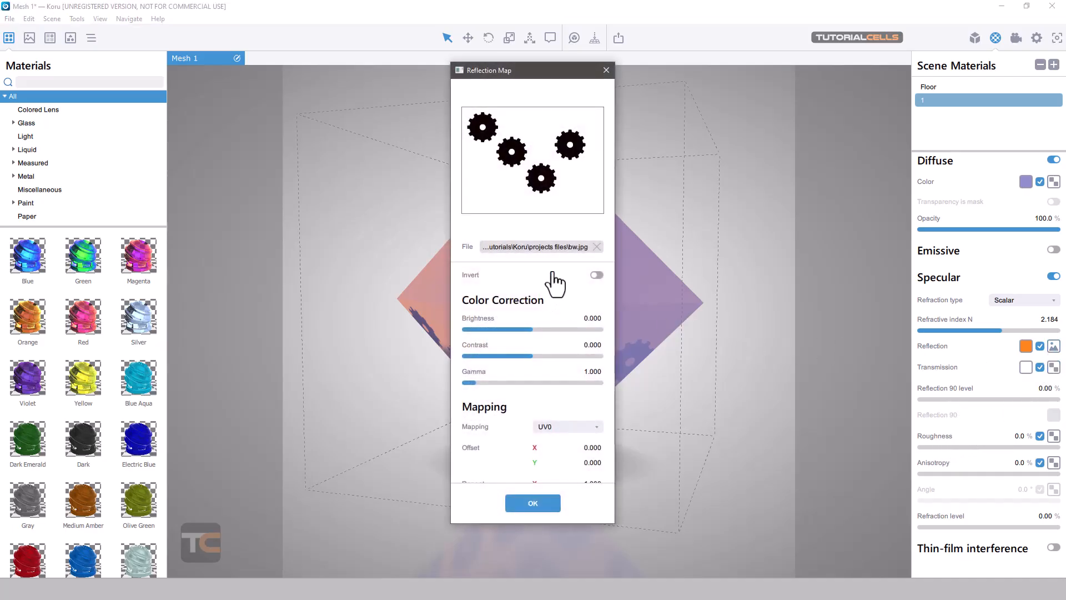
pyautogui.click(597, 246)
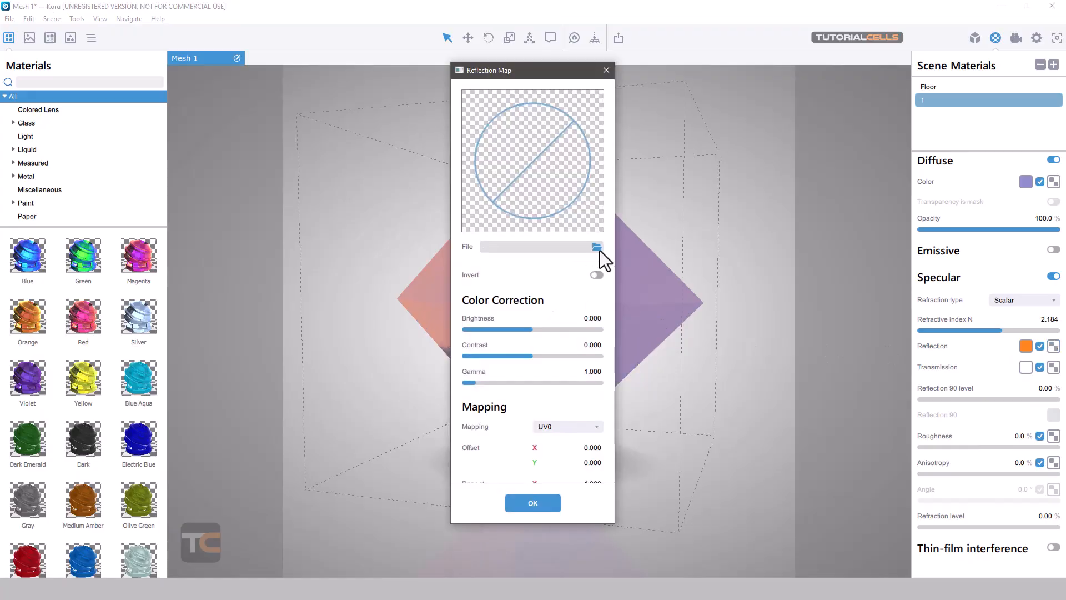
pyautogui.click(531, 506)
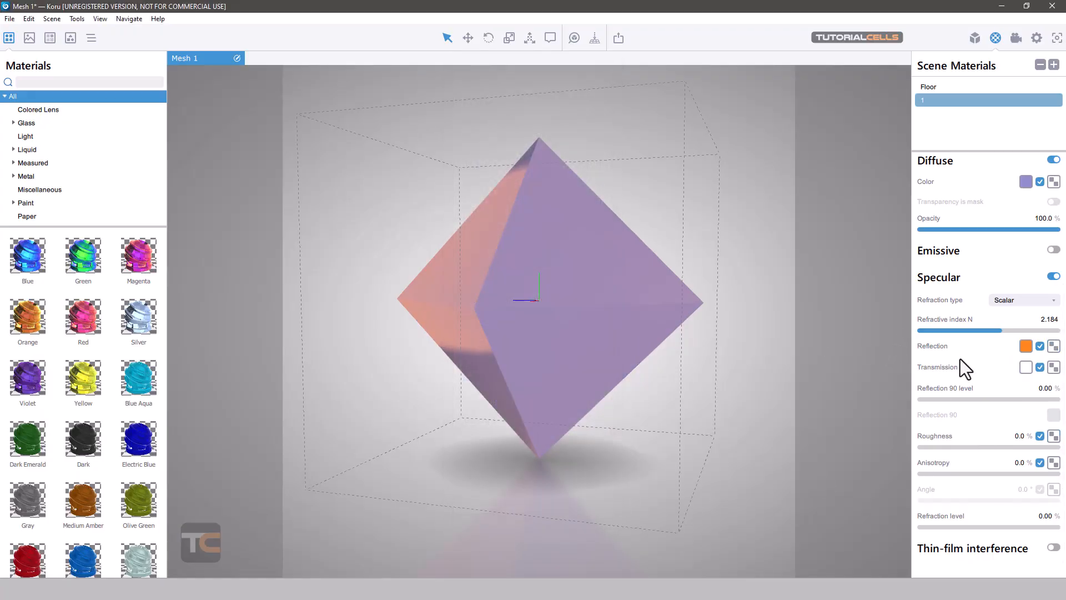
# Step: Set the specular refraction type to Complex
pyautogui.click(1006, 300)
pyautogui.click(1011, 331)
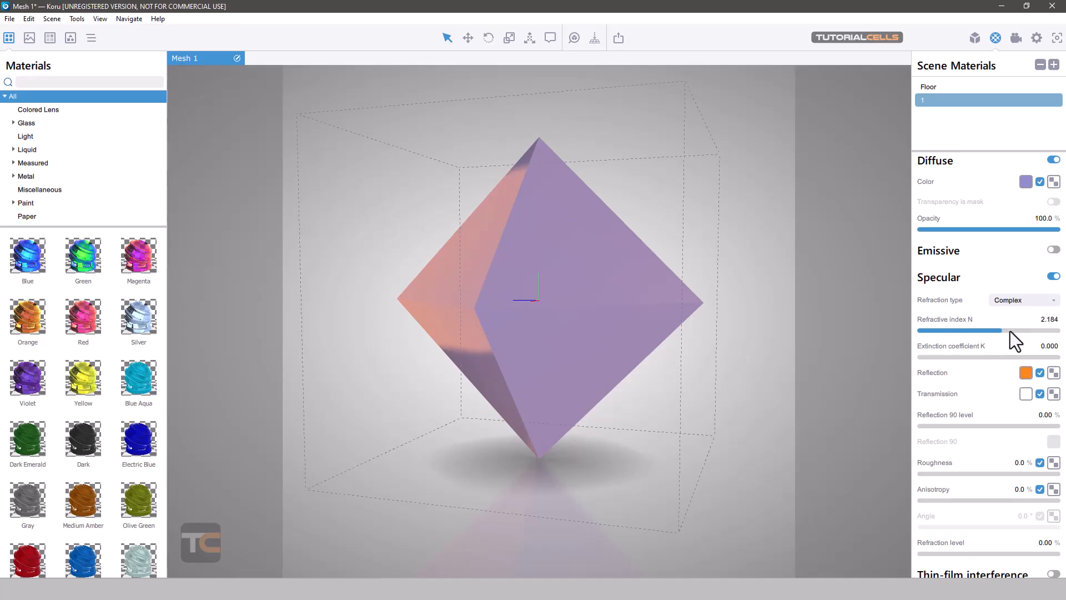
# Step: Set the specular refraction type of material 1 to Scalar
pyautogui.click(1015, 300)
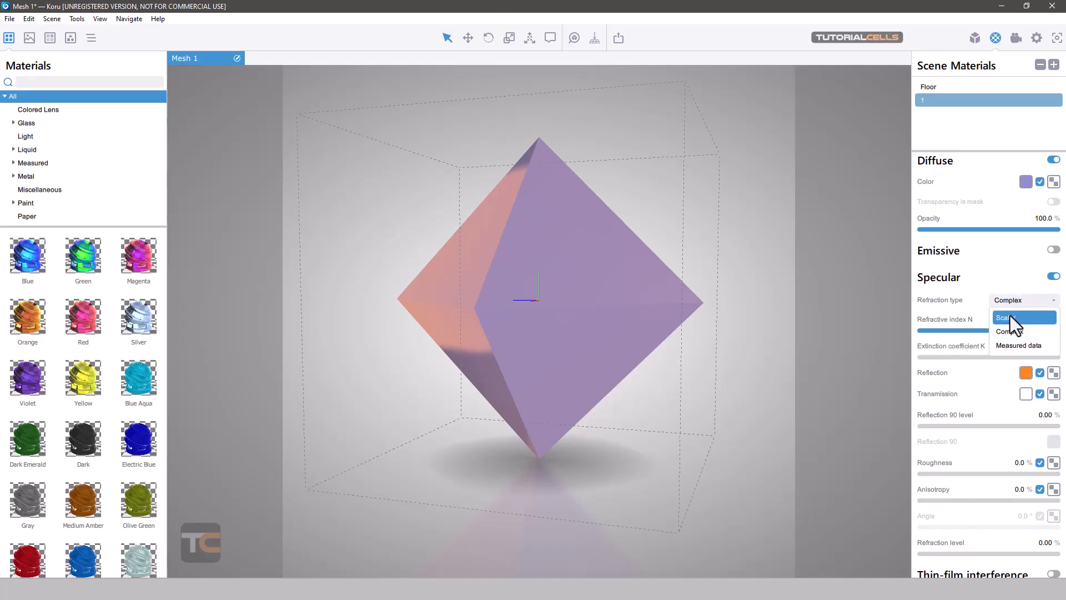
pyautogui.click(1010, 315)
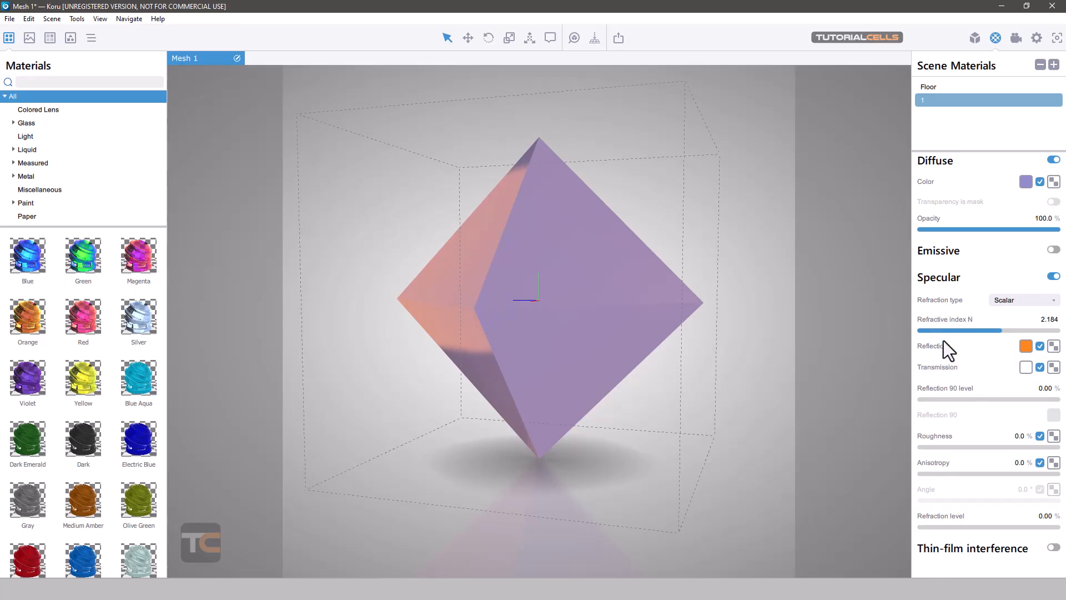
pyautogui.moveTo(558, 224)
pyautogui.mouseDown(button='right')
pyautogui.moveTo(556, 215)
pyautogui.moveTo(561, 224)
pyautogui.mouseUp(button='right')
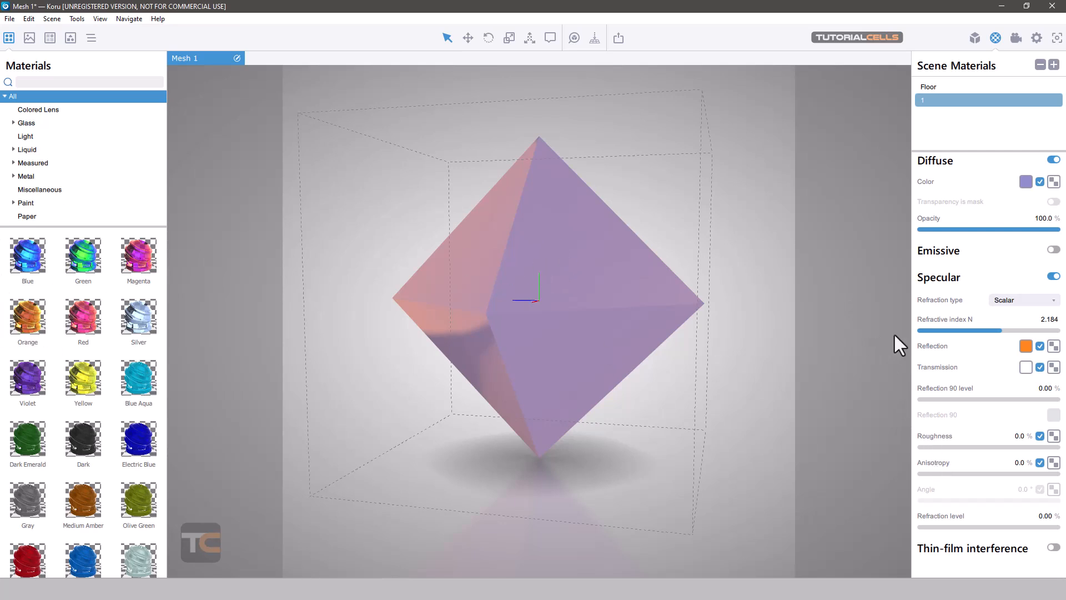
pyautogui.scroll(-1, 991, 392)
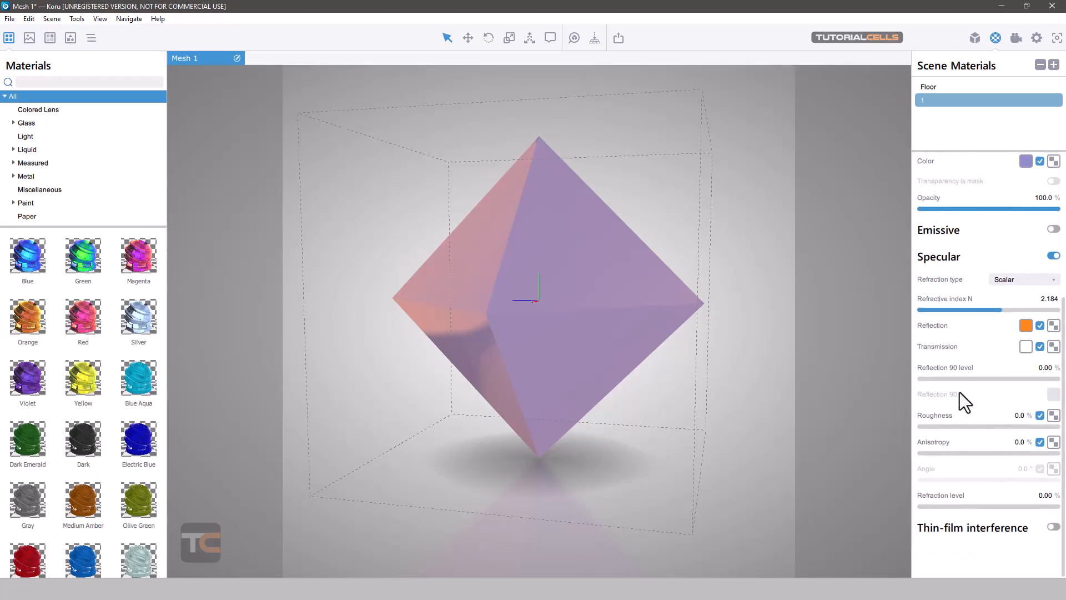
# Step: Open the man06 reference image from the projects files folder, examine the brushed-metal highlights, and return to Koru
pyautogui.click(430, 590)
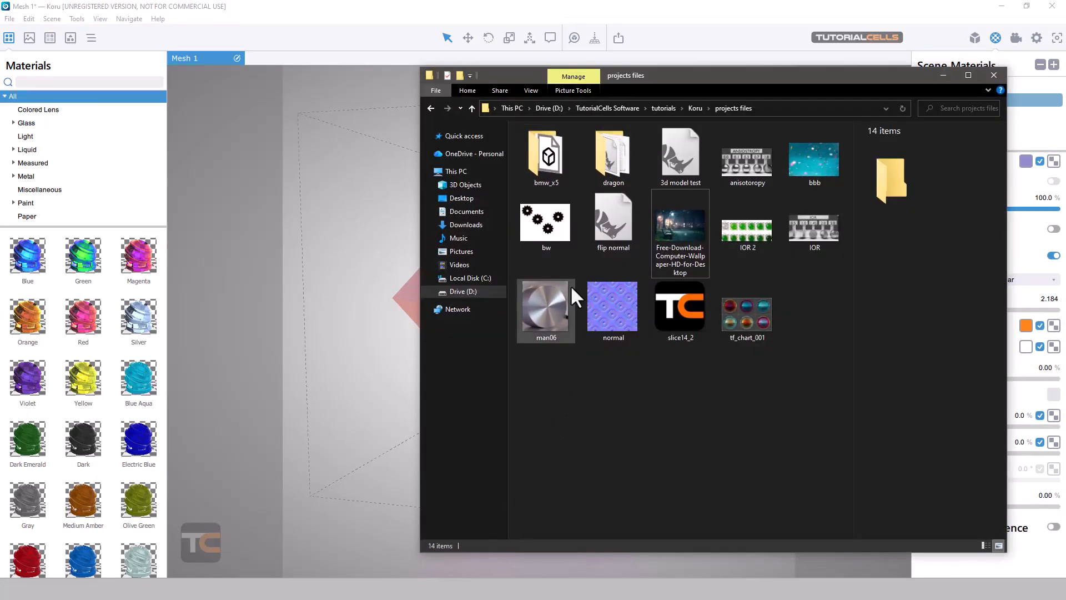
pyautogui.doubleClick(550, 291)
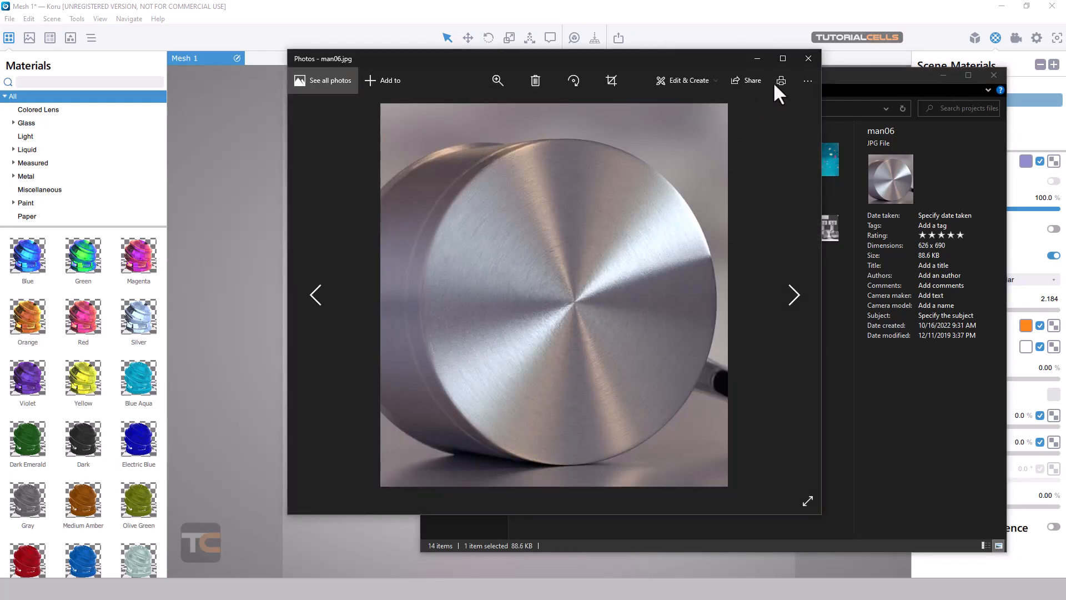
pyautogui.click(808, 59)
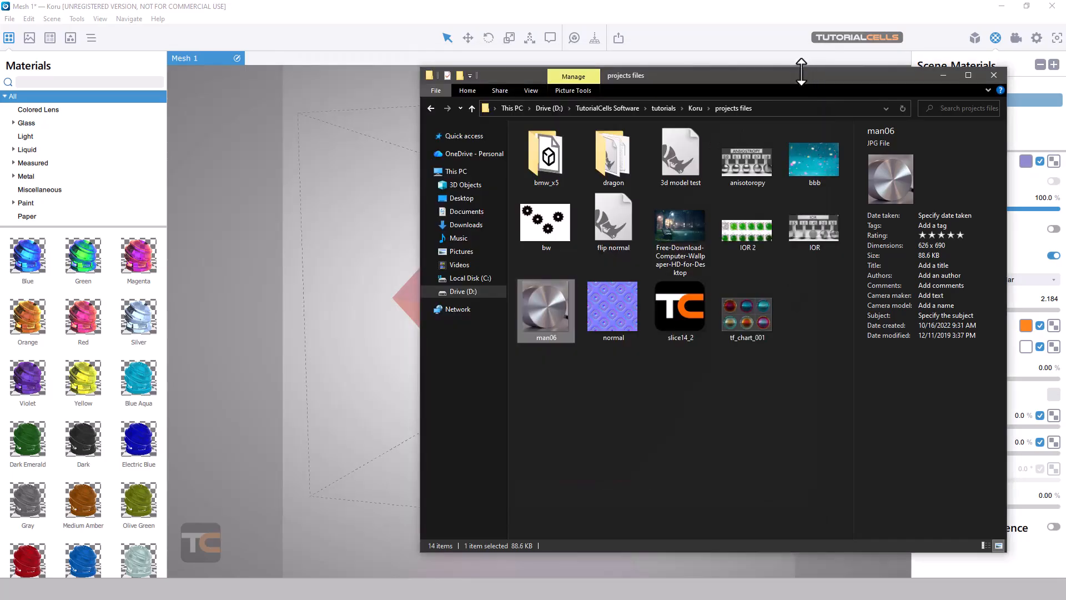
pyautogui.click(943, 76)
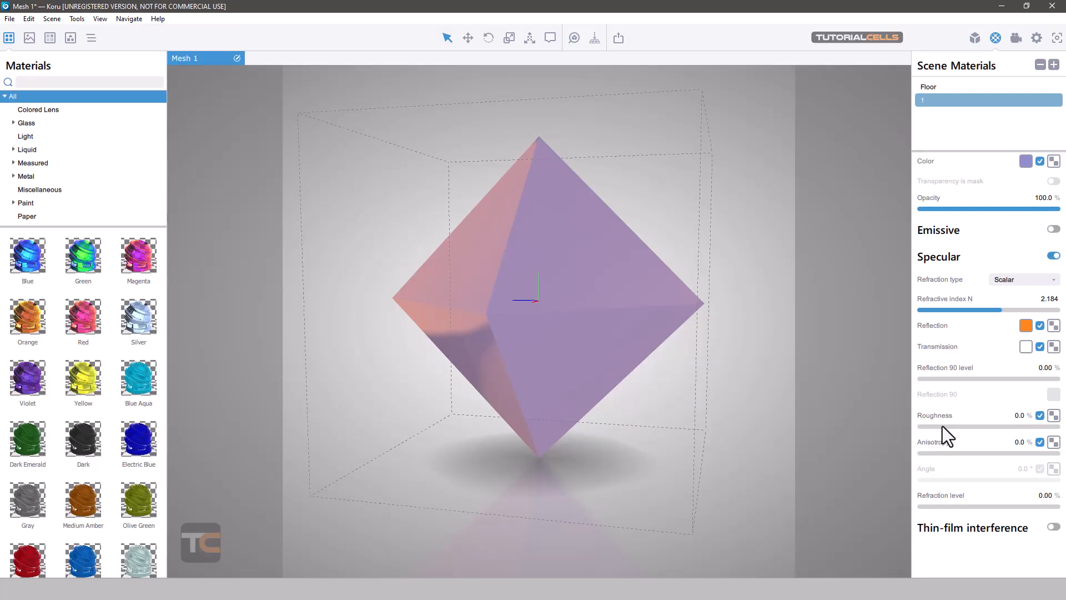
pyautogui.moveTo(645, 311); pyautogui.dragTo(509, 206)
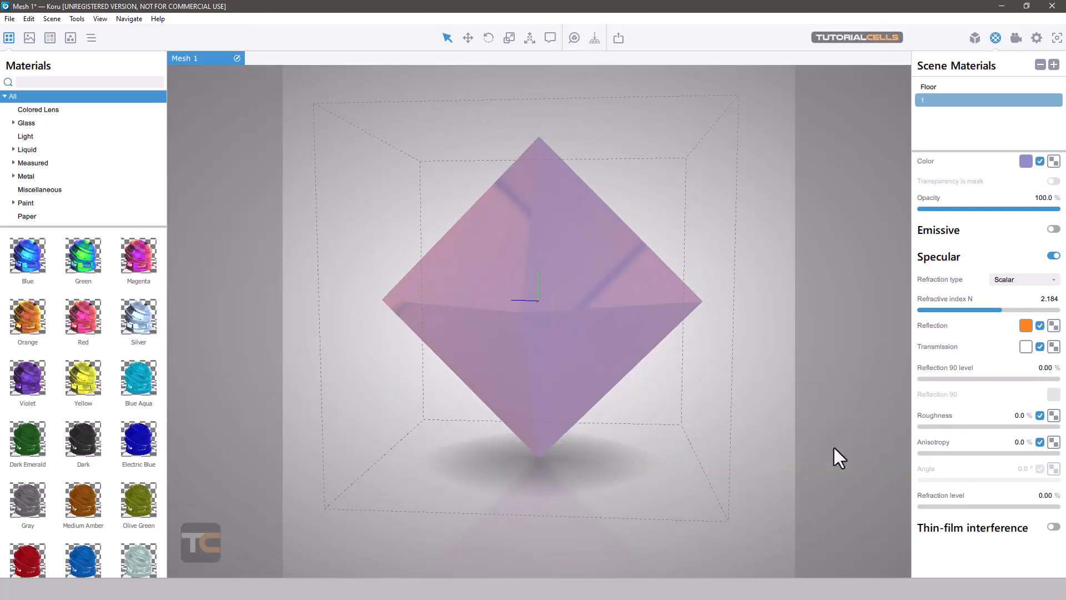
pyautogui.moveTo(932, 429); pyautogui.dragTo(916, 430)
# Step: Open the tf_chart_001 image from the projects files folder, examine the thin-film color samples, and return to Koru
pyautogui.click(433, 589)
pyautogui.doubleClick(758, 304)
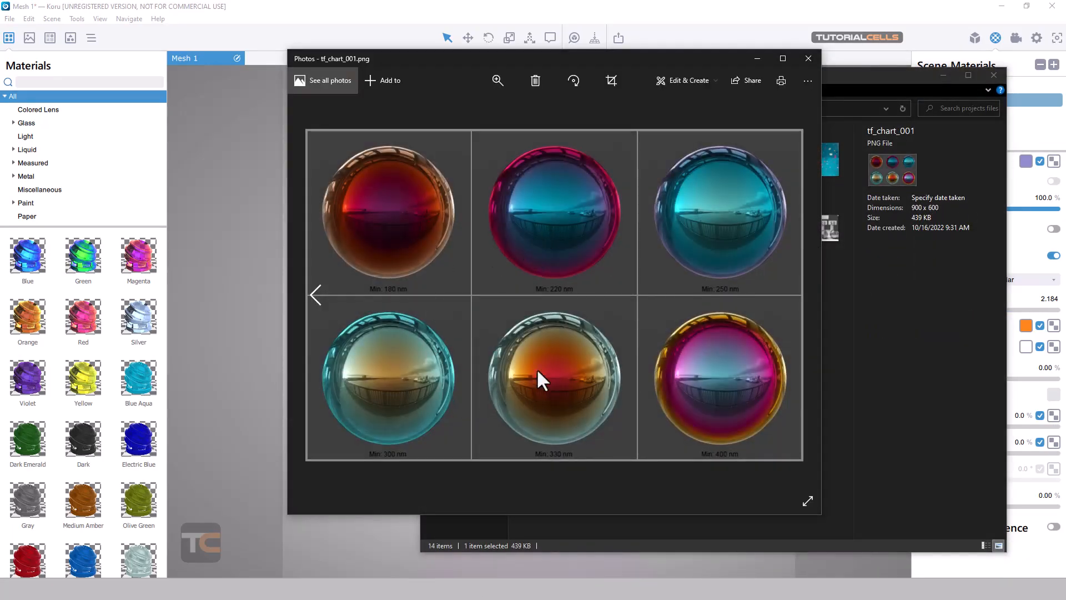
pyautogui.click(808, 58)
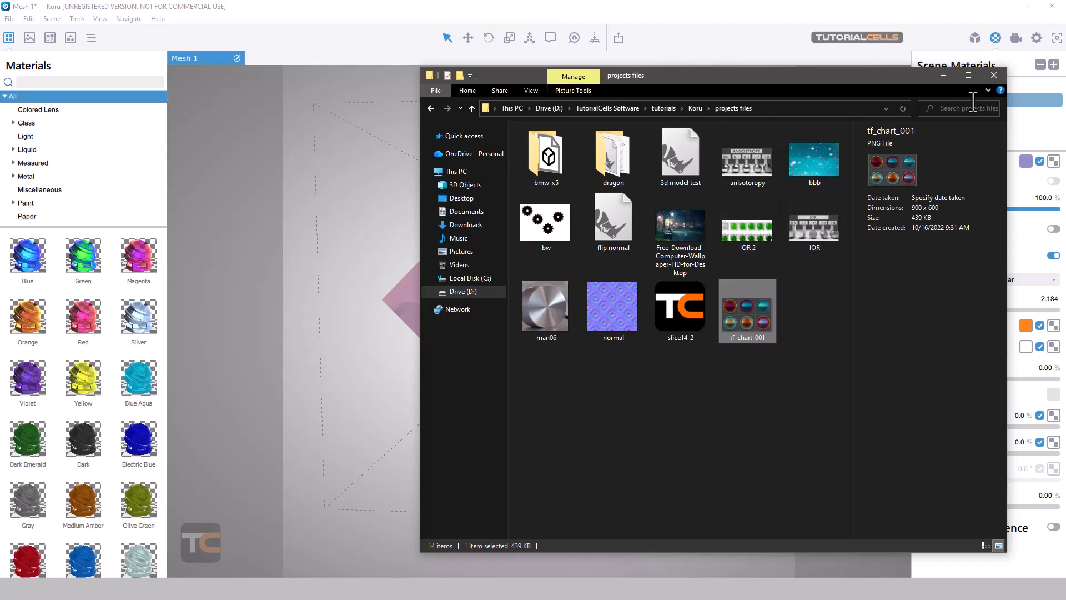
pyautogui.moveTo(929, 78); pyautogui.dragTo(844, 89)
pyautogui.click(857, 16)
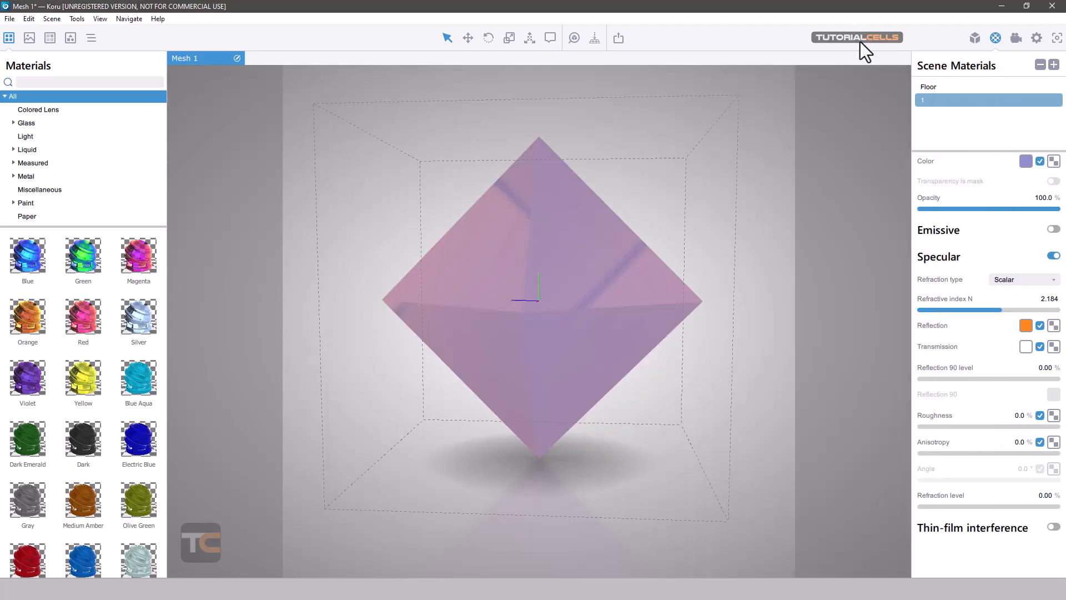
# Step: Set the specular refraction type of material 1 to Measured data
pyautogui.click(997, 282)
pyautogui.click(1007, 327)
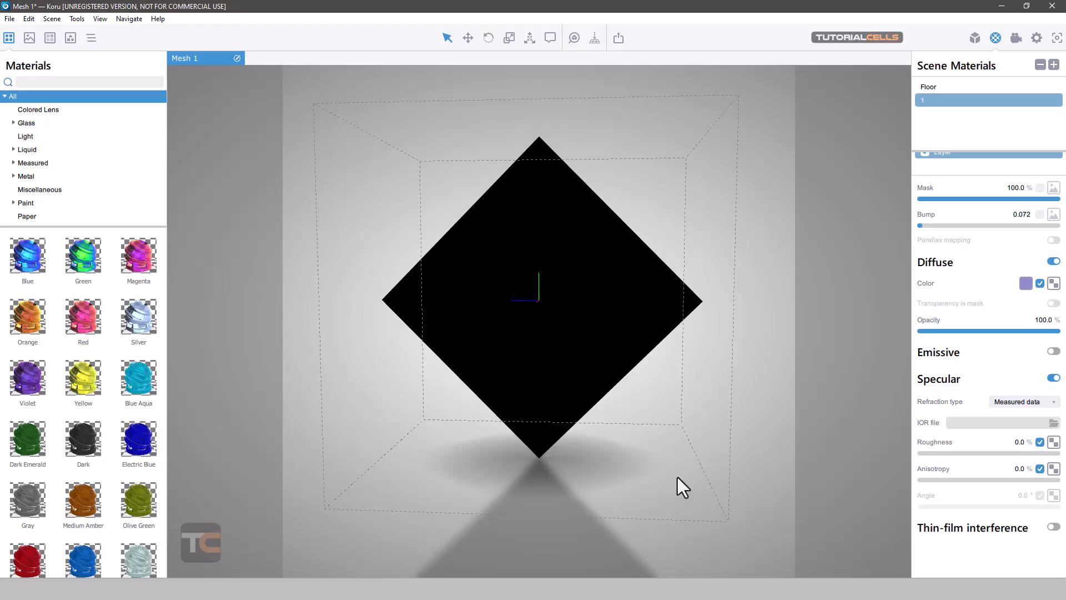
# Step: Open the IOR image from the projects files folder, compare the refractive index samples, and return to Koru
pyautogui.click(427, 592)
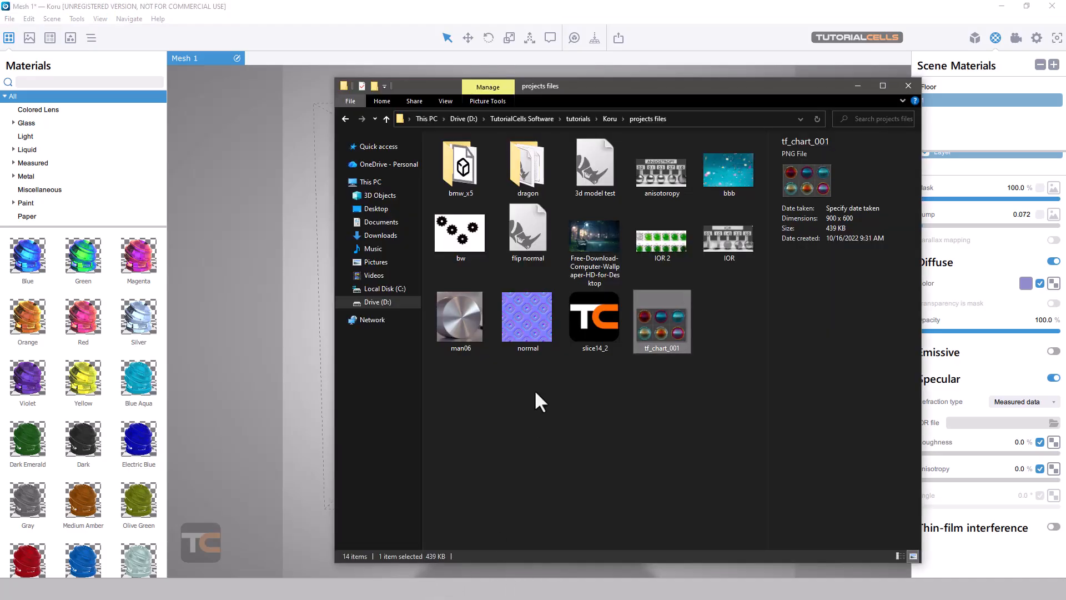
pyautogui.doubleClick(711, 238)
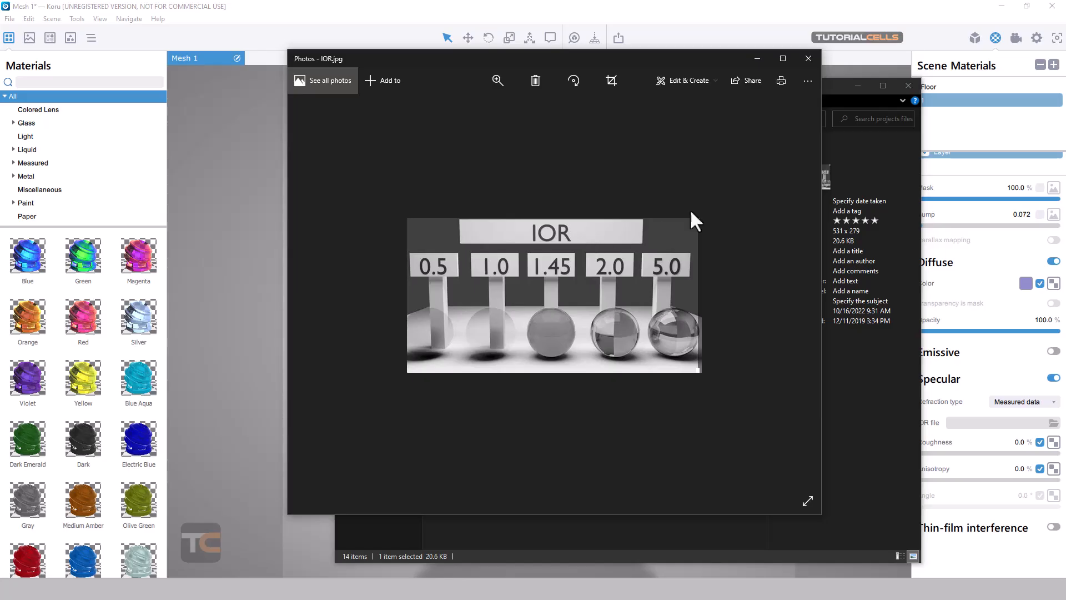
pyautogui.click(808, 58)
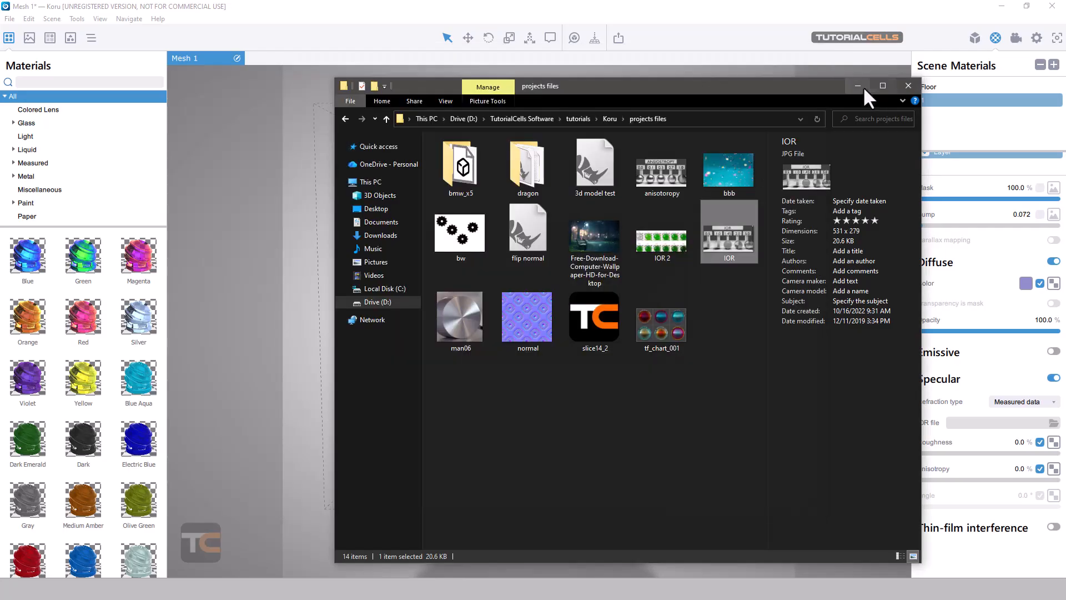
pyautogui.click(859, 85)
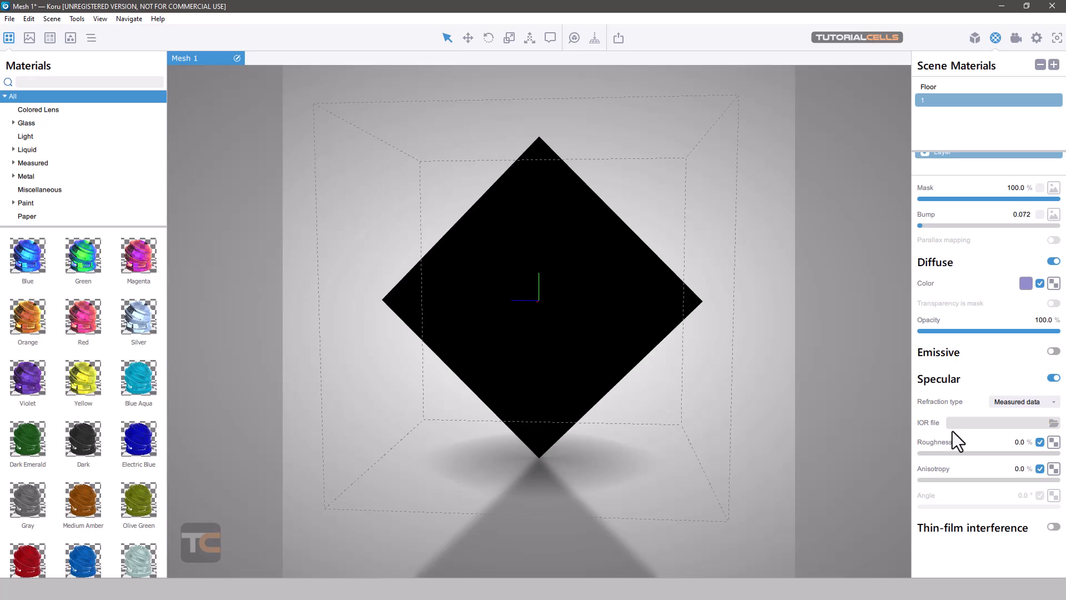
# Step: Remove material 1 from the scene materials
pyautogui.scroll(3, 938, 178)
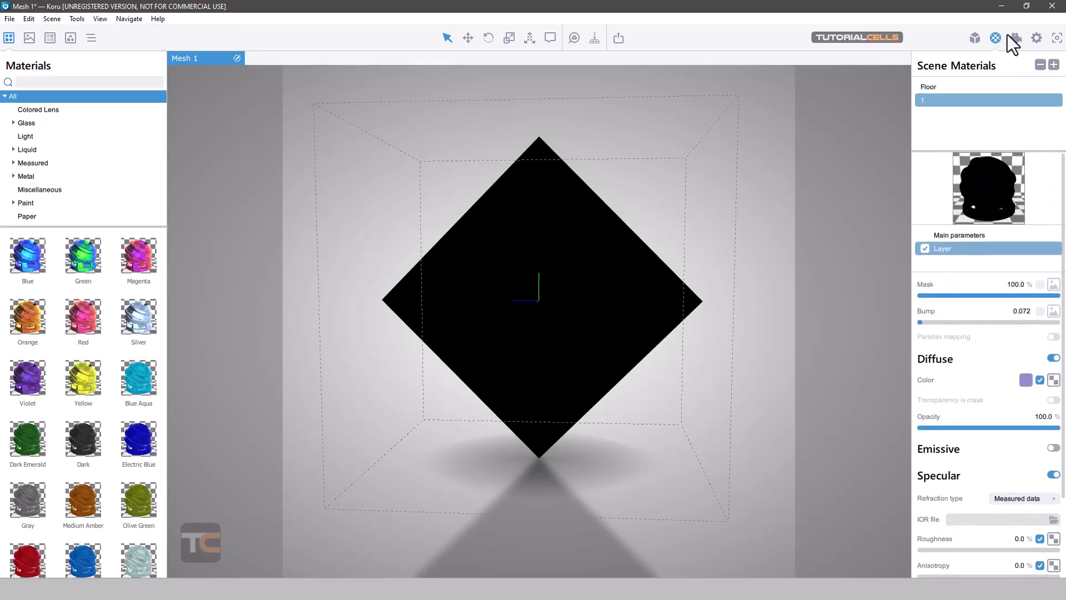
pyautogui.click(1040, 65)
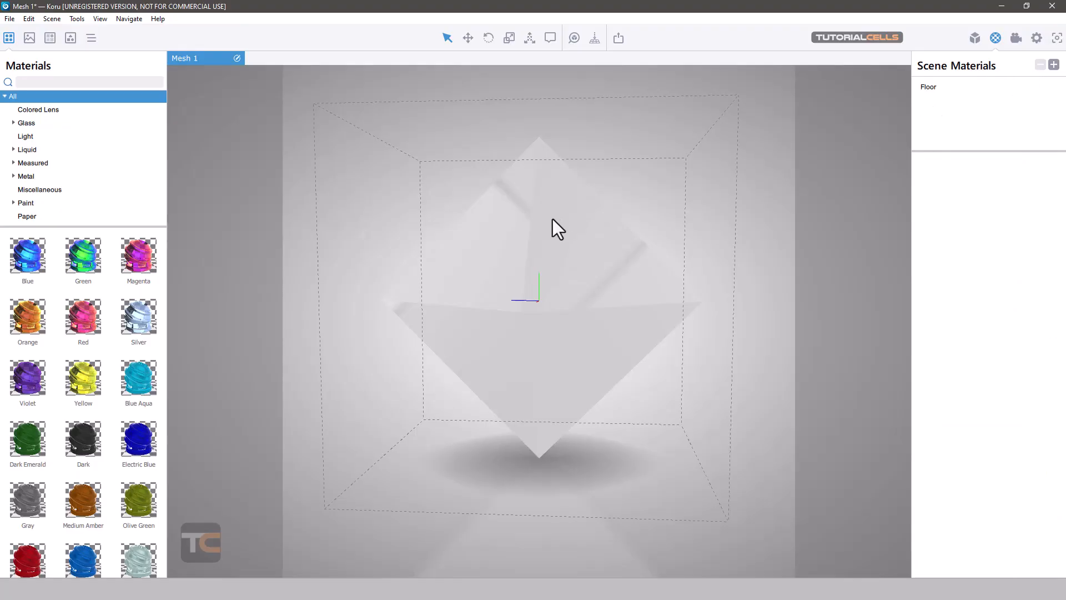
pyautogui.moveTo(552, 219); pyautogui.dragTo(555, 254)
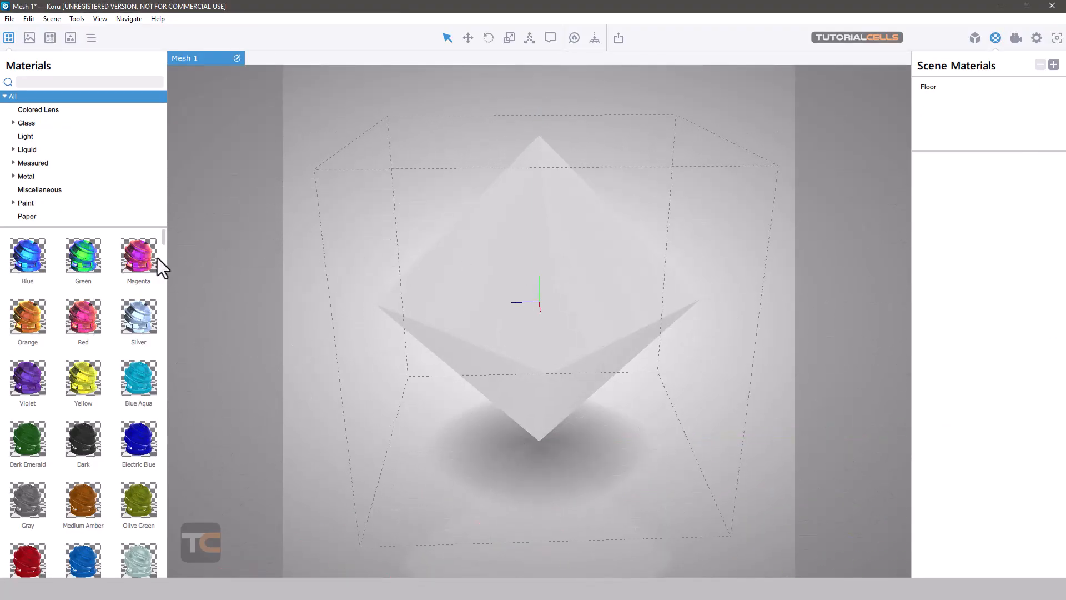
# Step: Apply the Blue material from the Colored Lens category to the octahedron
pyautogui.scroll(1, 91, 211)
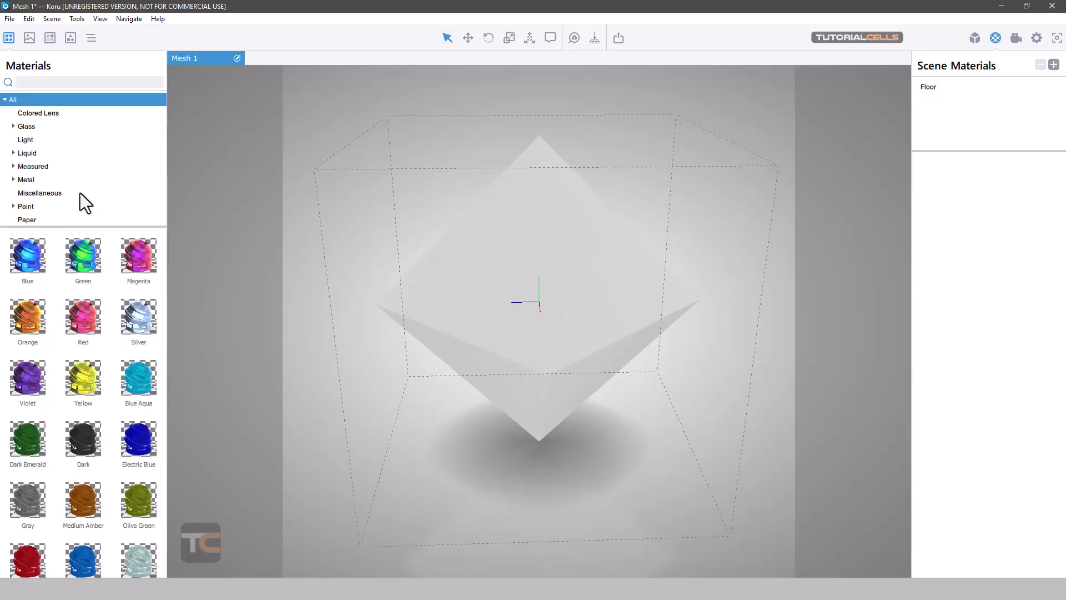
pyautogui.click(44, 116)
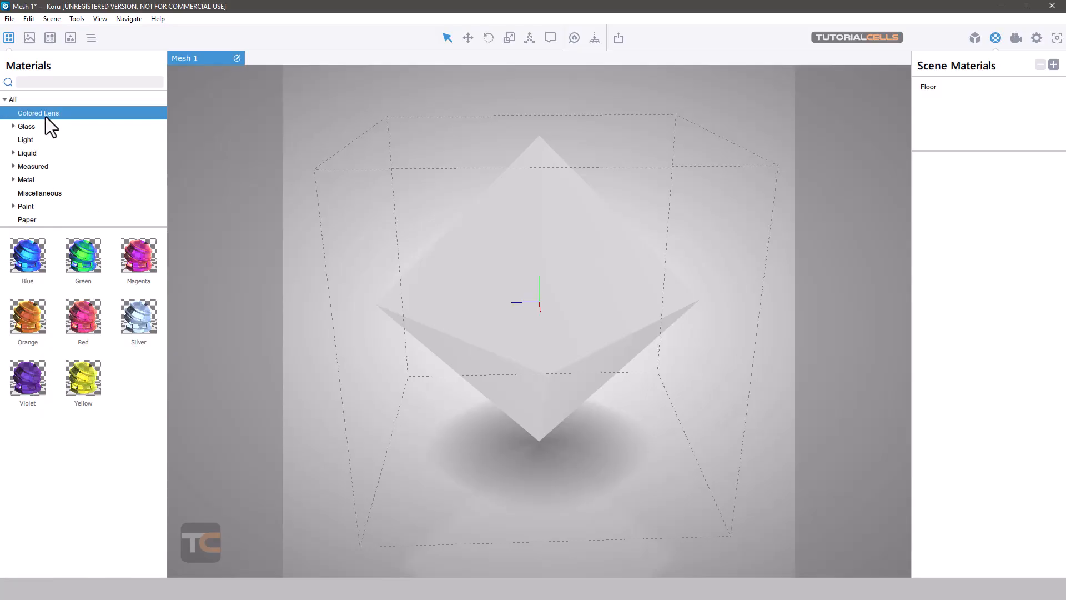
pyautogui.moveTo(28, 263); pyautogui.dragTo(509, 246)
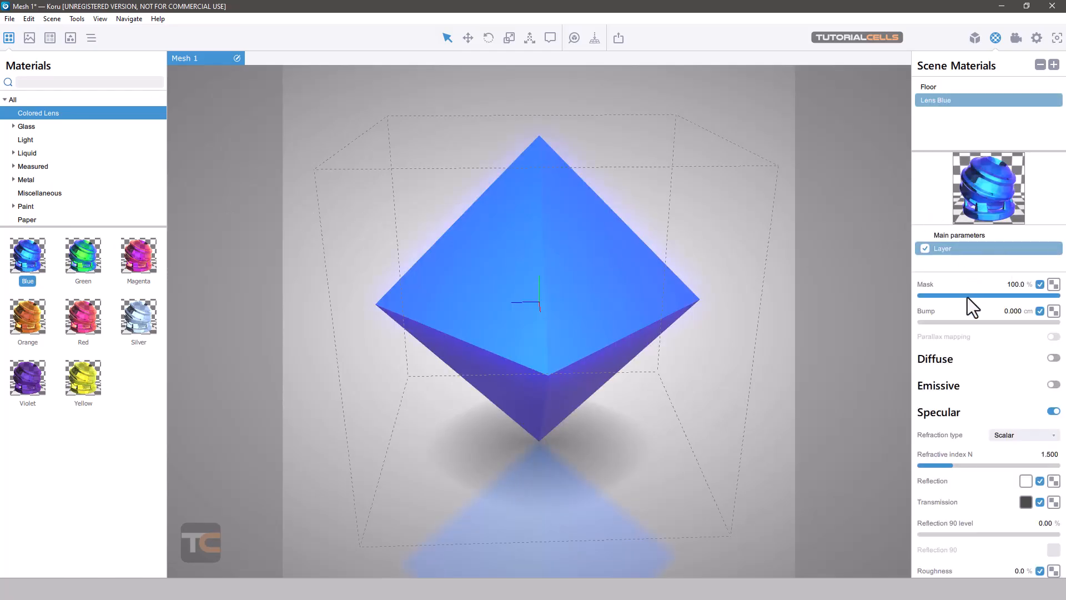
# Step: Examine the Lens Blue material's specular and thin-film interference settings and its look on the octahedron from several angles
pyautogui.scroll(-5, 971, 325)
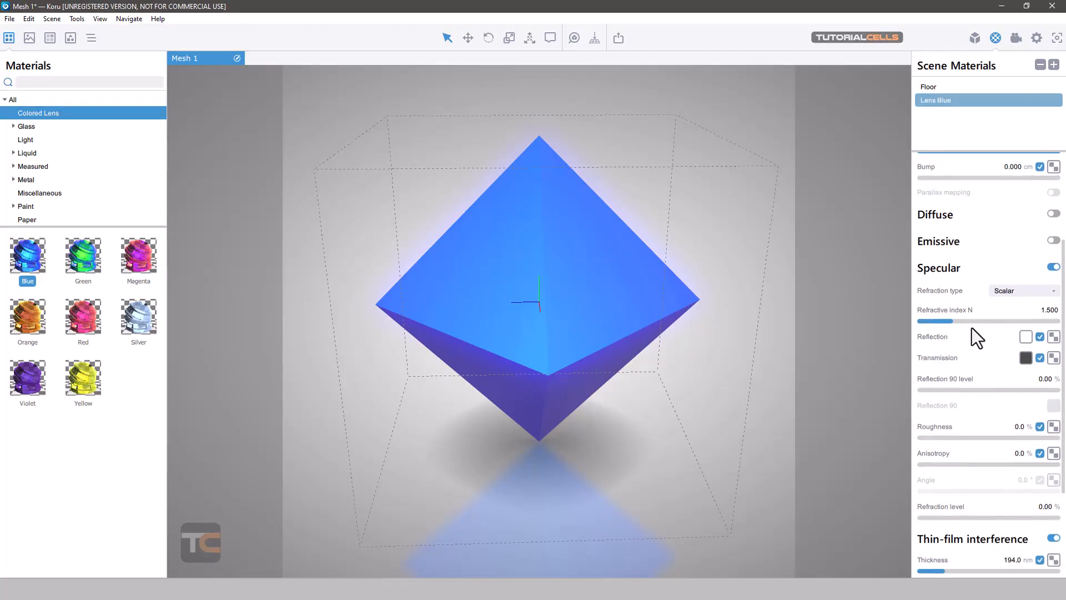
pyautogui.scroll(-3, 971, 328)
pyautogui.moveTo(708, 297); pyautogui.dragTo(658, 271)
pyautogui.scroll(-2, 945, 384)
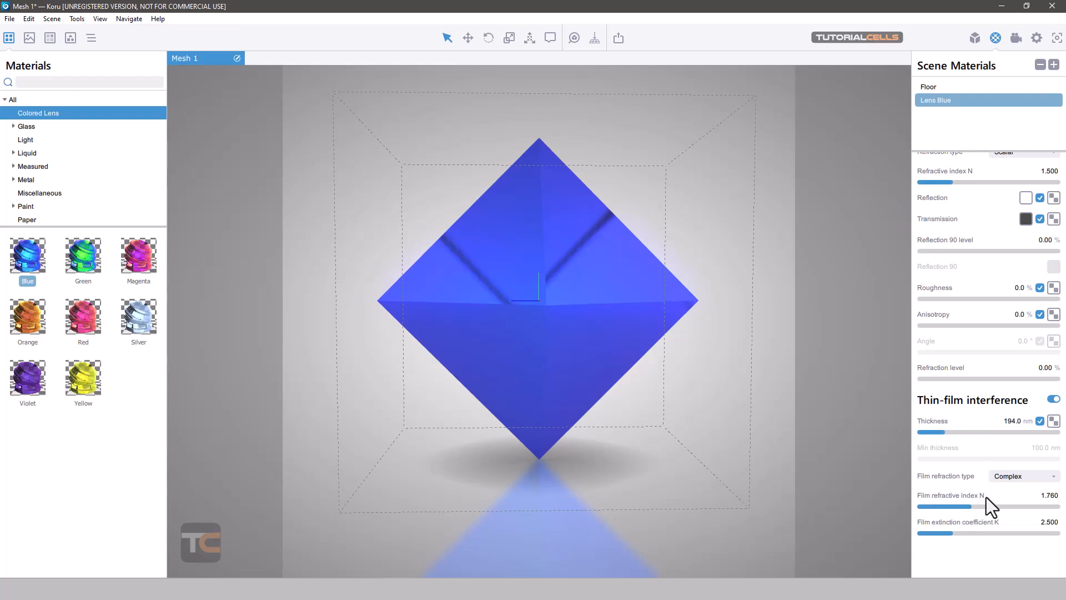
pyautogui.moveTo(733, 317); pyautogui.dragTo(568, 259)
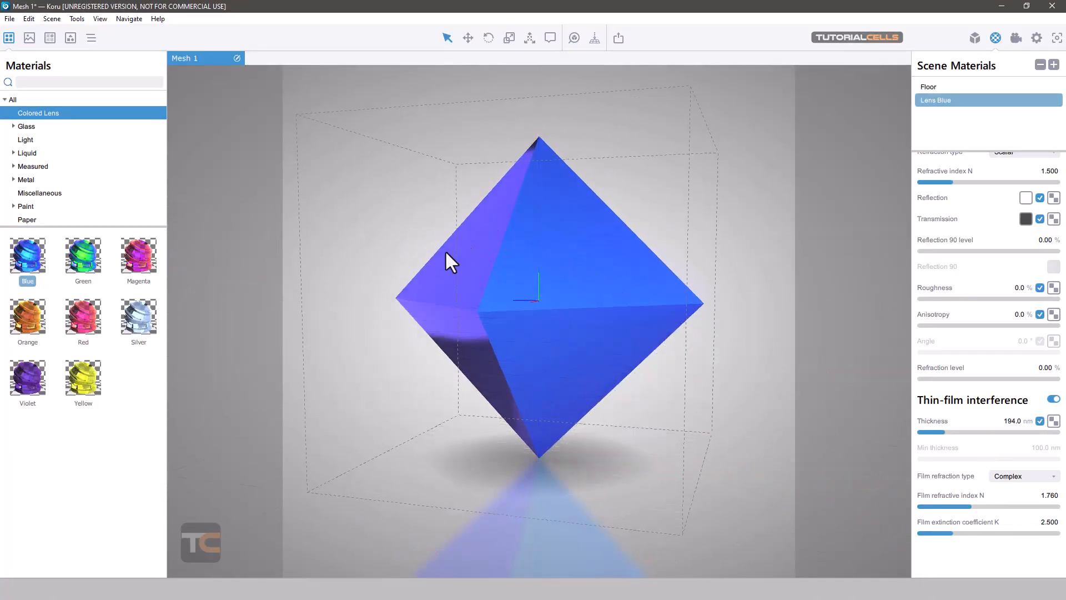
pyautogui.moveTo(446, 253); pyautogui.dragTo(998, 251)
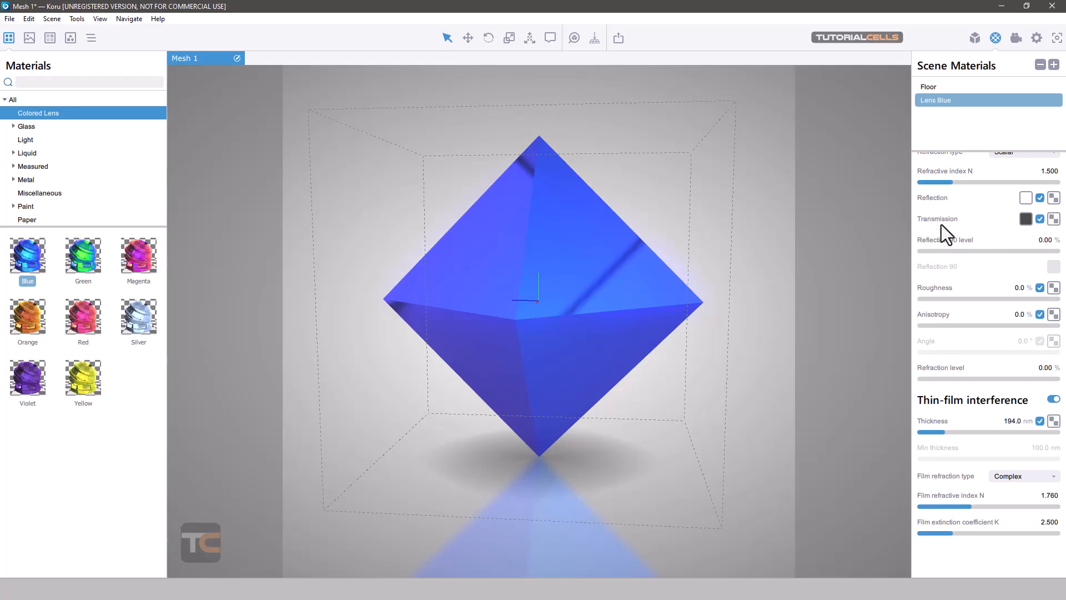
pyautogui.moveTo(655, 264); pyautogui.dragTo(656, 260)
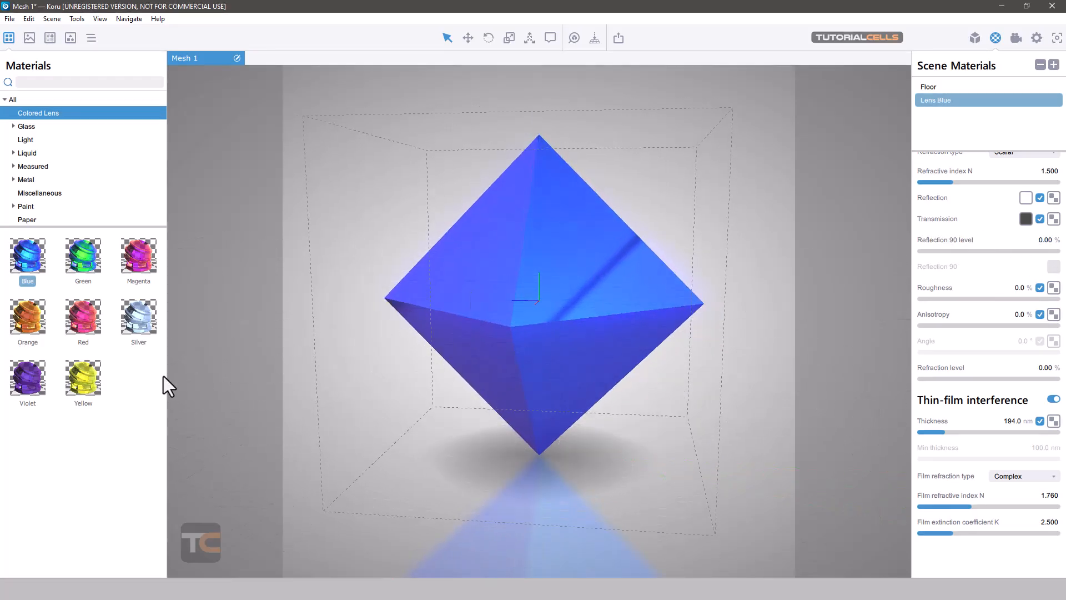
# Step: Browse the Blurry, Refractive, Rough and Simple glass categories, and apply the Refractive Blue Aqua glass to the octahedron
pyautogui.click(11, 127)
pyautogui.click(32, 139)
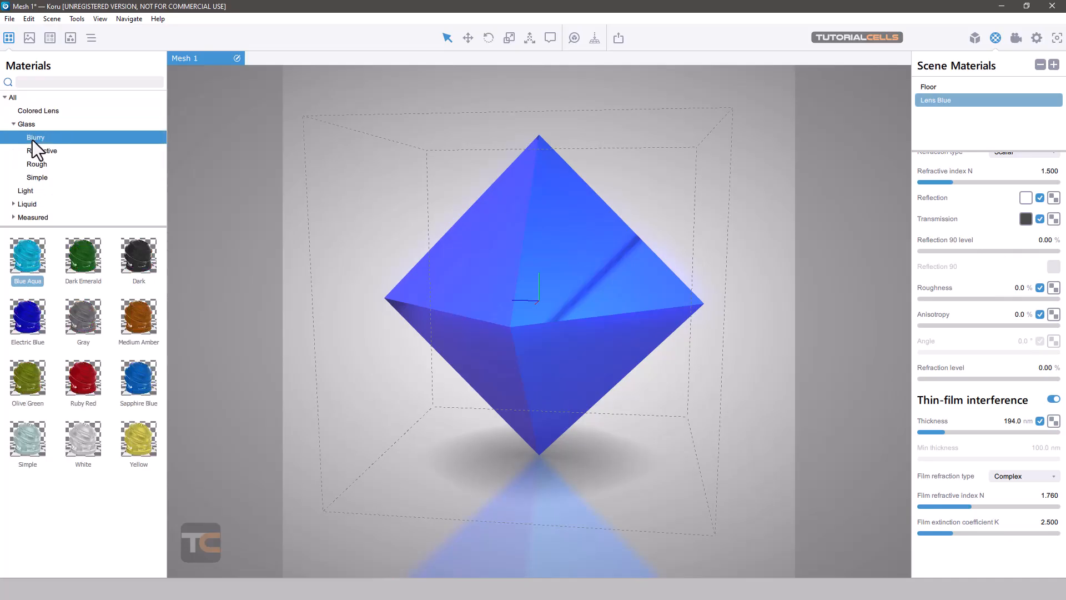
pyautogui.click(41, 155)
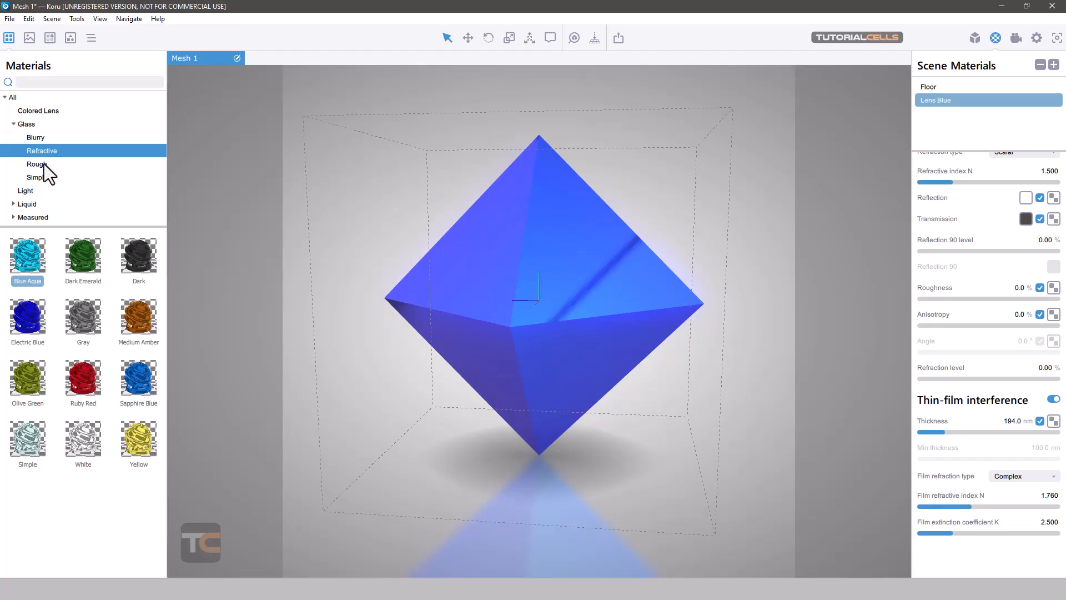
pyautogui.click(44, 165)
pyautogui.click(45, 179)
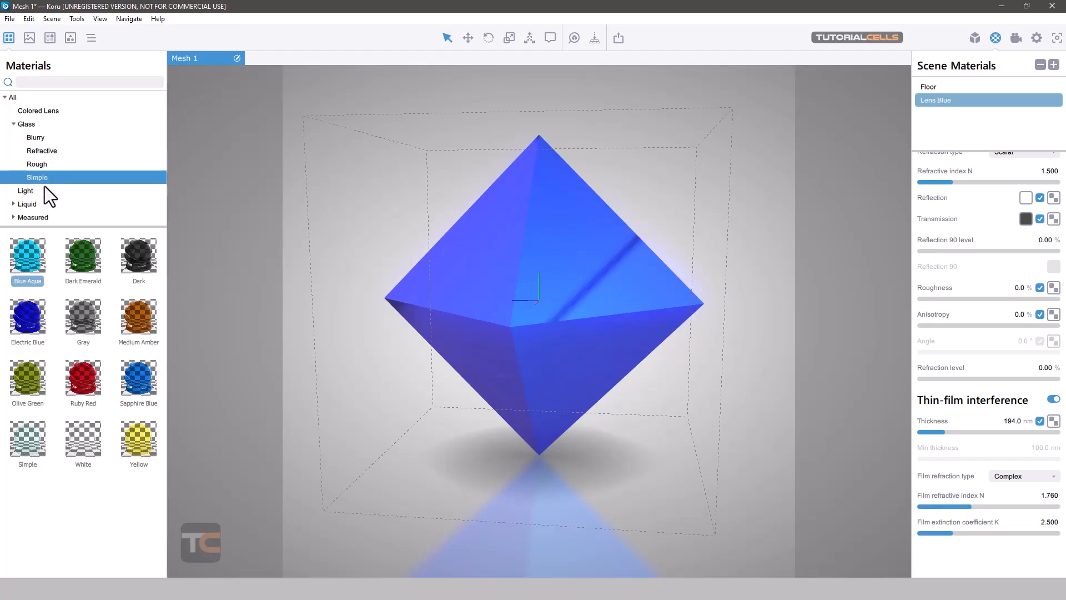
pyautogui.click(40, 153)
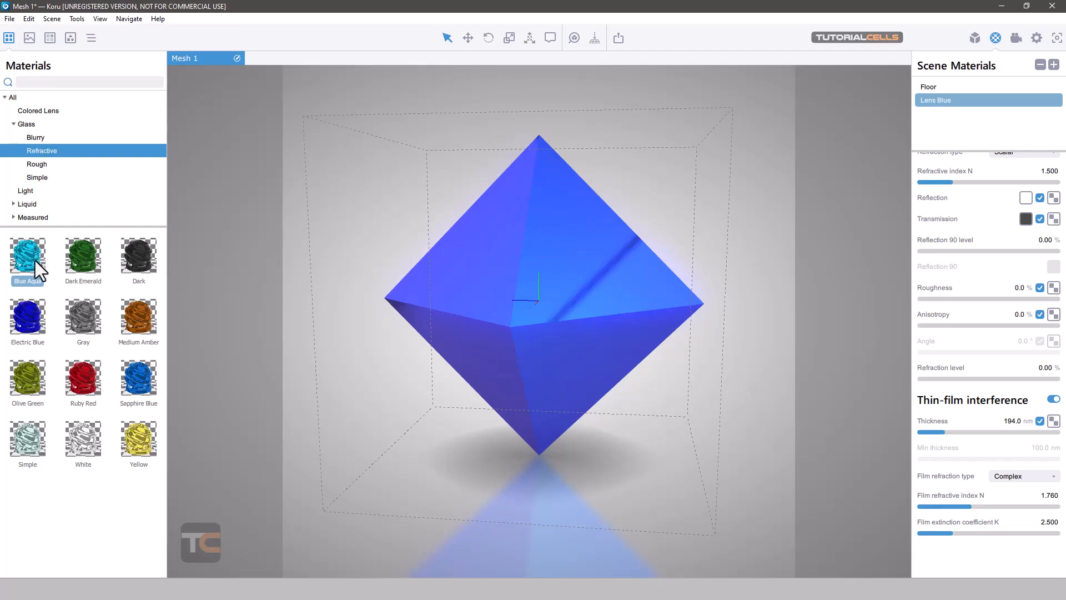
pyautogui.moveTo(28, 254); pyautogui.dragTo(572, 282)
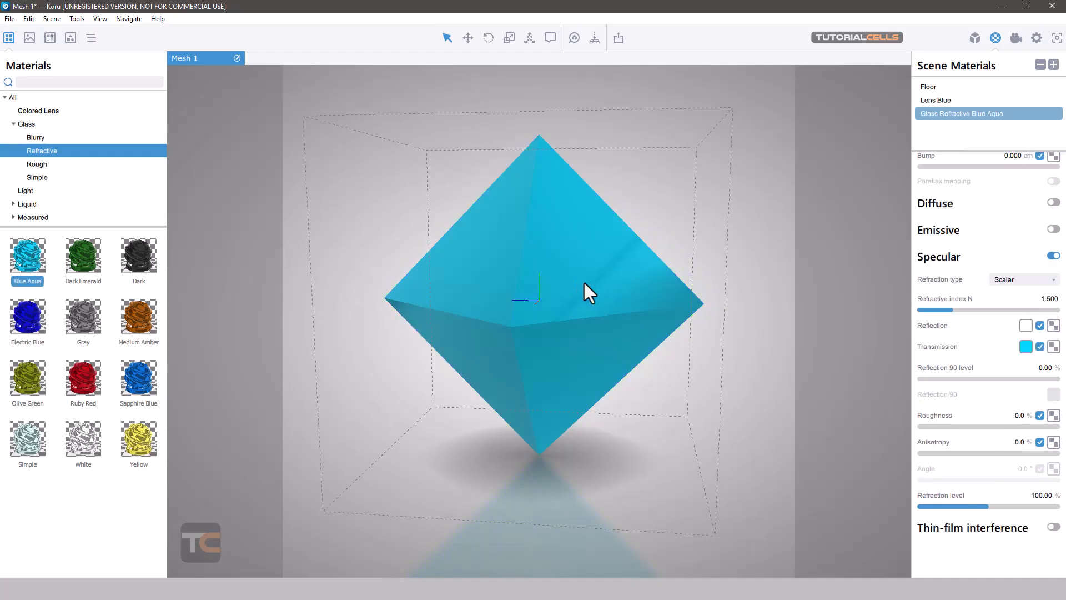
# Step: Examine the Blue Aqua glass on the octahedron from another angle and review its layer settings
pyautogui.moveTo(631, 279); pyautogui.dragTo(655, 294, button='middle')
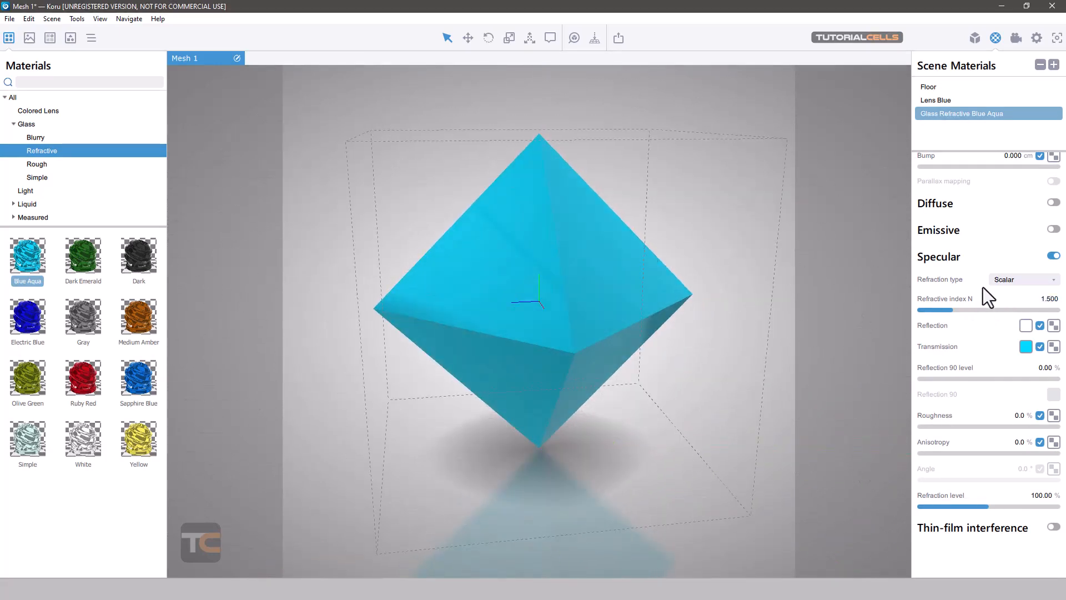
pyautogui.scroll(2, 982, 285)
pyautogui.scroll(3, 982, 284)
pyautogui.scroll(-4, 982, 281)
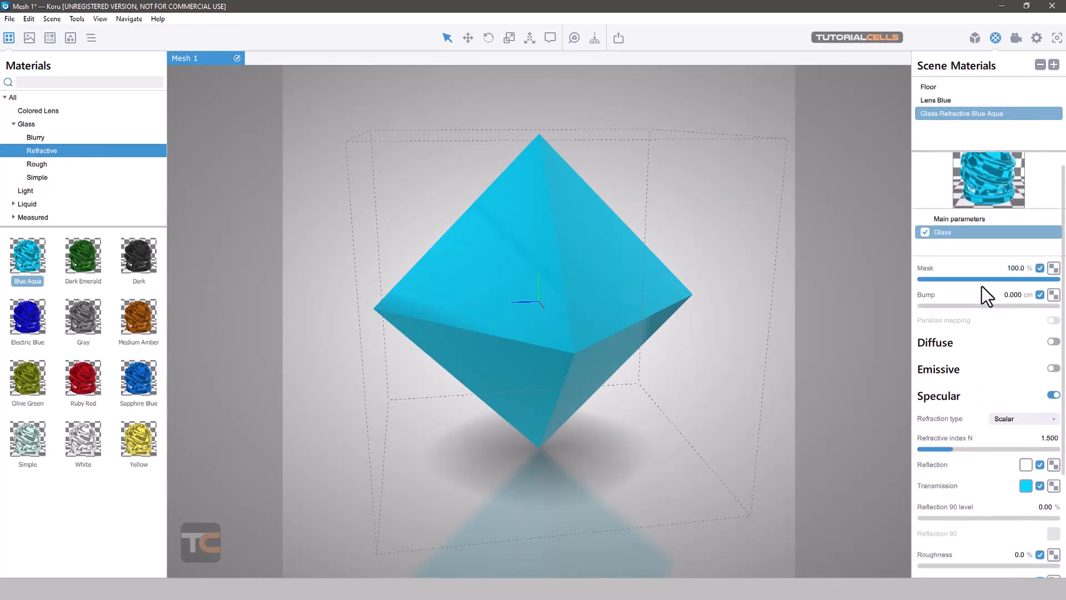
# Step: Apply the Refractive White glass to the octahedron and view it from other angles
pyautogui.scroll(-1, 982, 286)
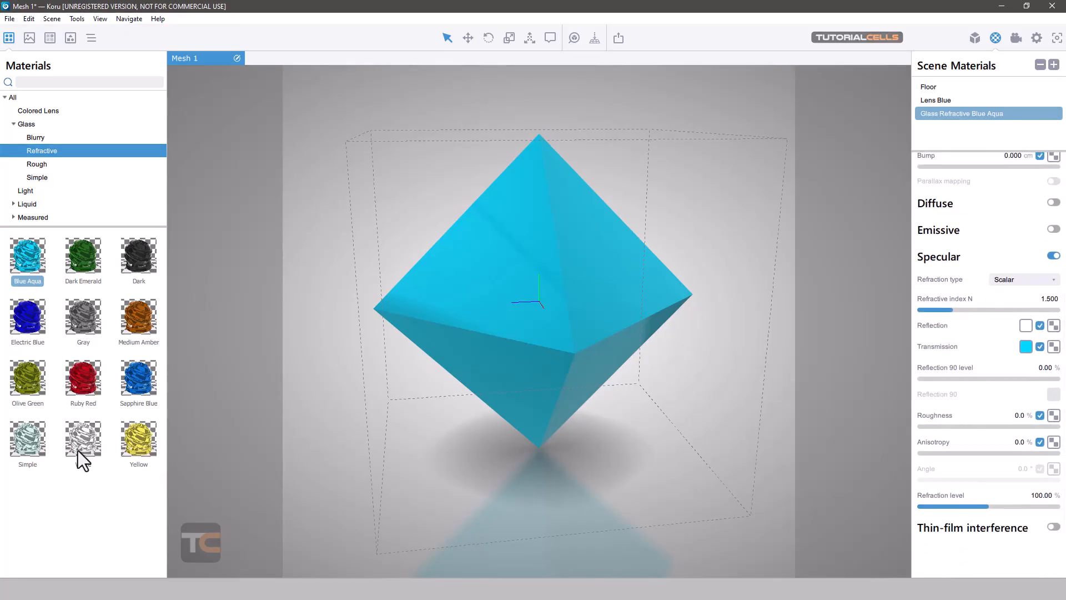
pyautogui.moveTo(78, 451); pyautogui.dragTo(429, 287)
pyautogui.moveTo(486, 292); pyautogui.dragTo(438, 317, button='middle')
pyautogui.moveTo(521, 292); pyautogui.dragTo(463, 303, button='middle')
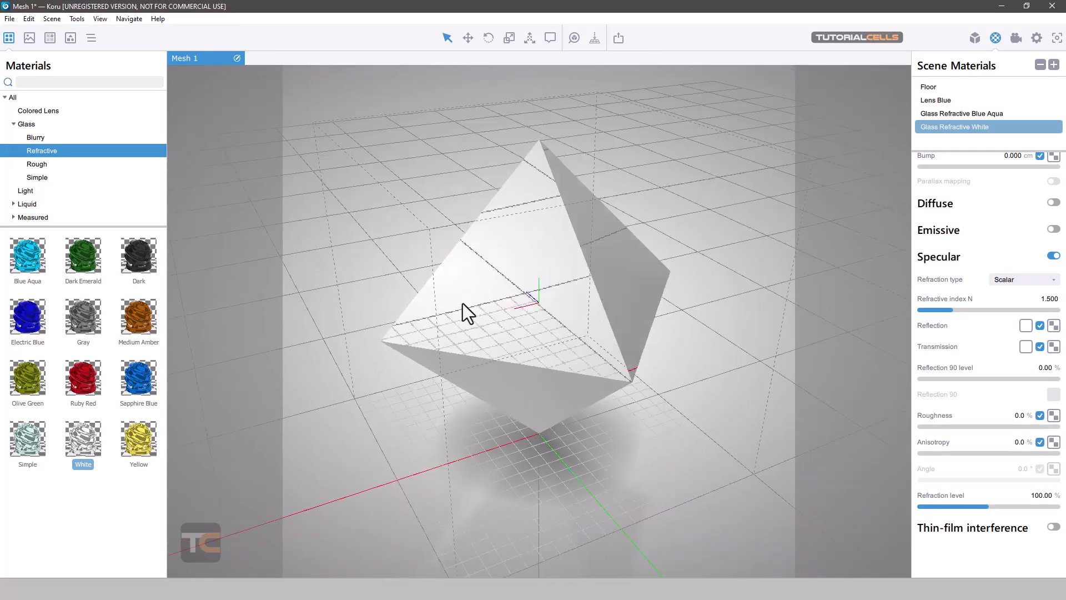
# Step: Browse the Rough and Simple glass categories, and apply the Cyan material from the Light category to the octahedron
pyautogui.click(34, 166)
pyautogui.click(37, 178)
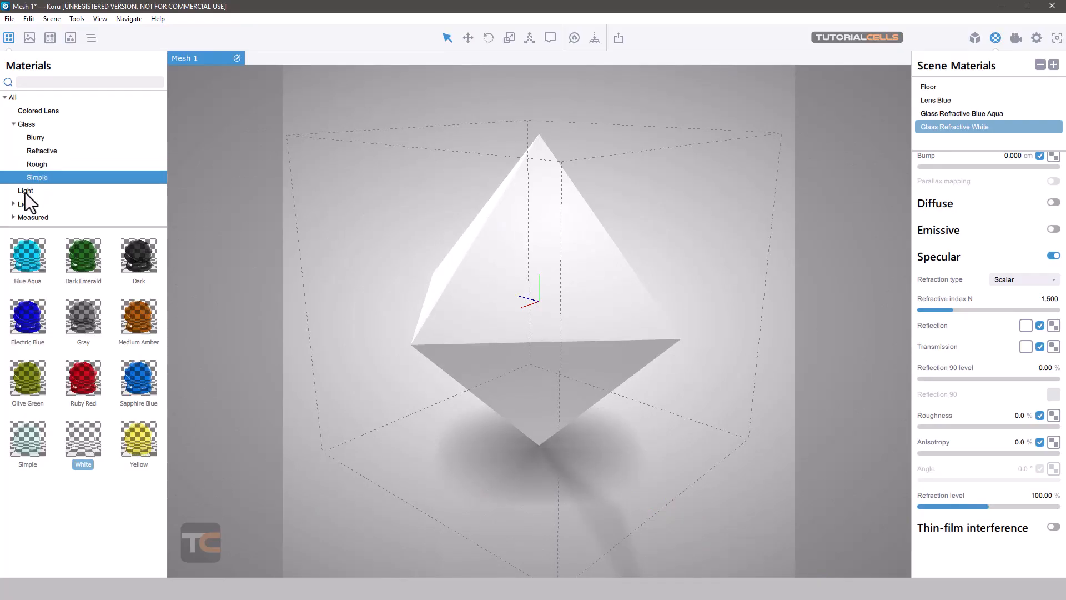
pyautogui.click(25, 193)
pyautogui.moveTo(84, 277); pyautogui.dragTo(505, 276)
pyautogui.moveTo(505, 275); pyautogui.dragTo(725, 275, button='middle')
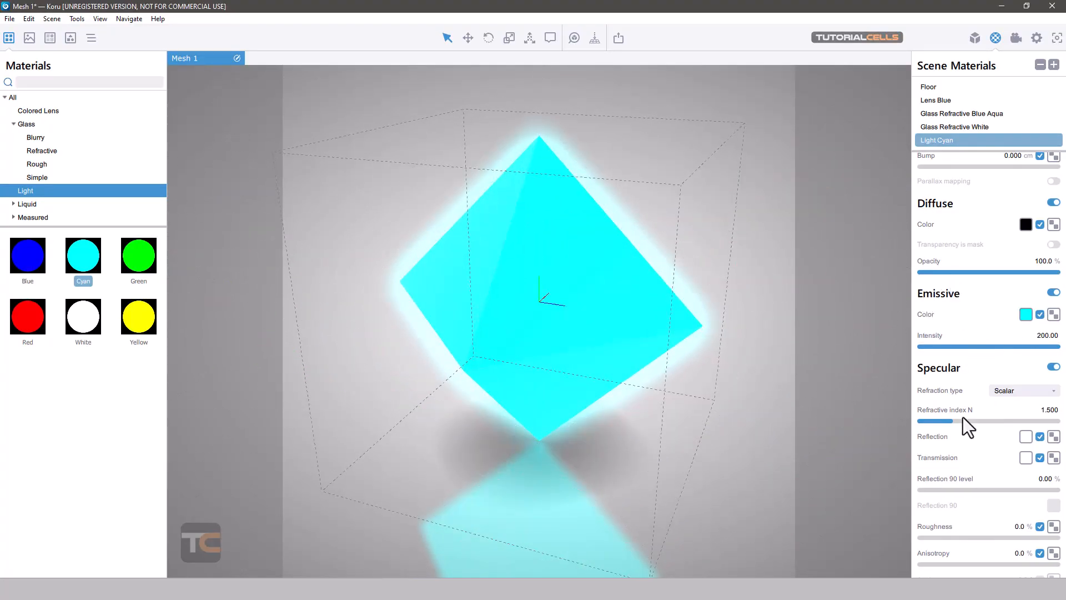
# Step: Apply the refractive Water liquid to the octahedron and review its layer settings
pyautogui.click(26, 205)
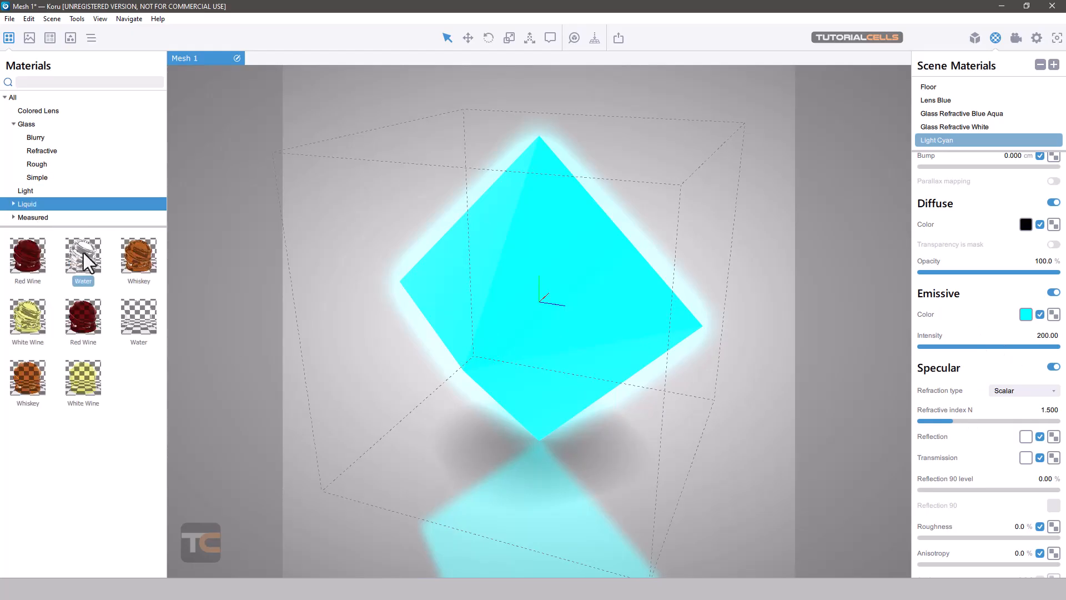
pyautogui.moveTo(83, 254); pyautogui.dragTo(553, 308)
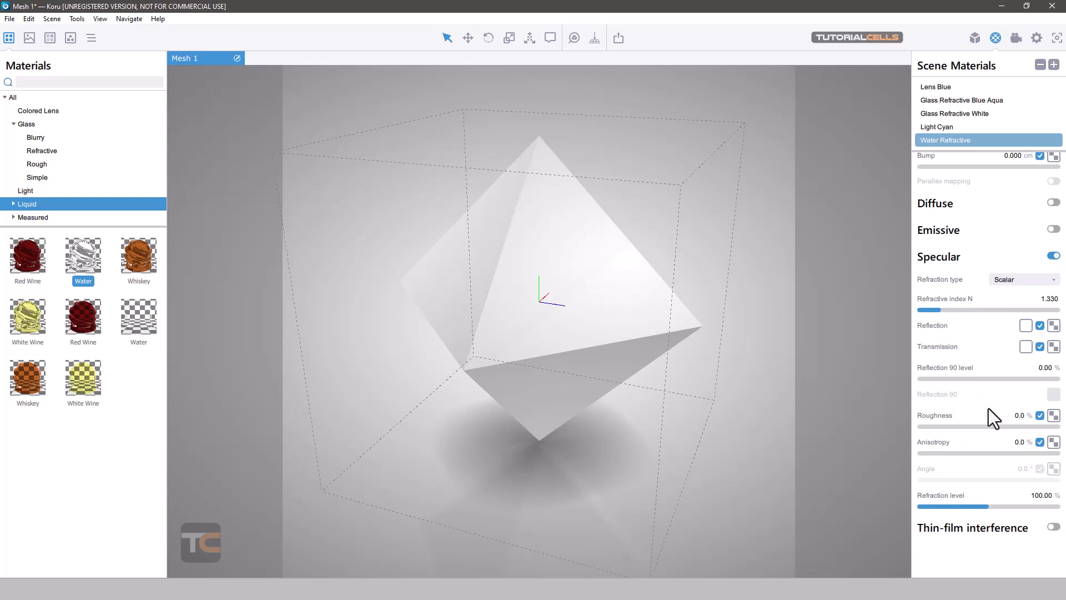
pyautogui.scroll(3, 971, 362)
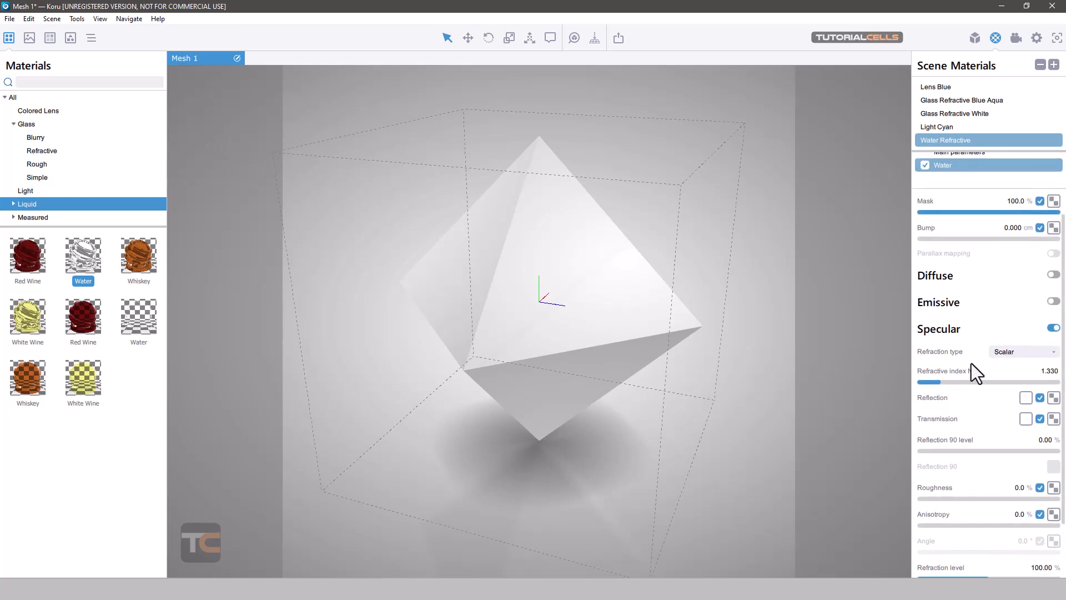
pyautogui.scroll(-3, 971, 363)
pyautogui.moveTo(639, 325); pyautogui.dragTo(571, 305, button='middle')
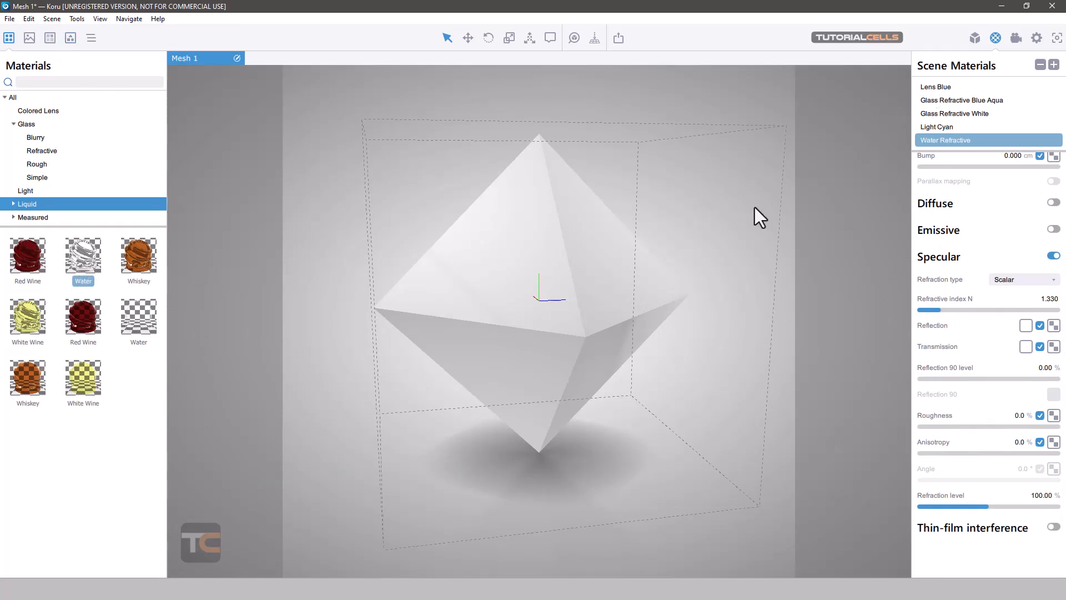
# Step: Create a new scene and place a basic Sphere shape in it
pyautogui.click(10, 19)
pyautogui.click(23, 31)
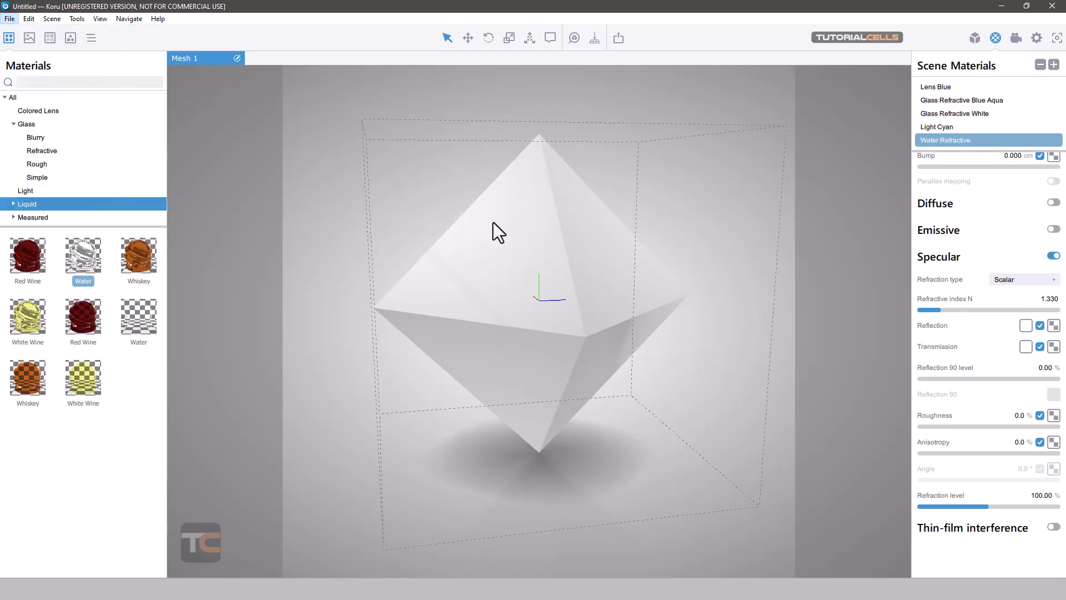
pyautogui.click(71, 38)
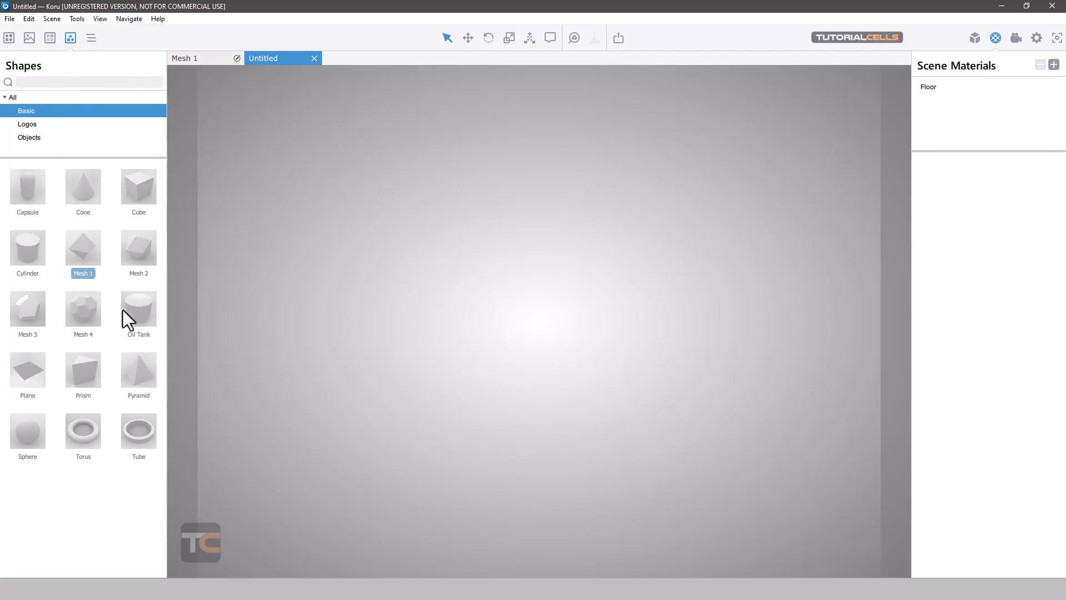
pyautogui.moveTo(28, 439); pyautogui.dragTo(501, 347)
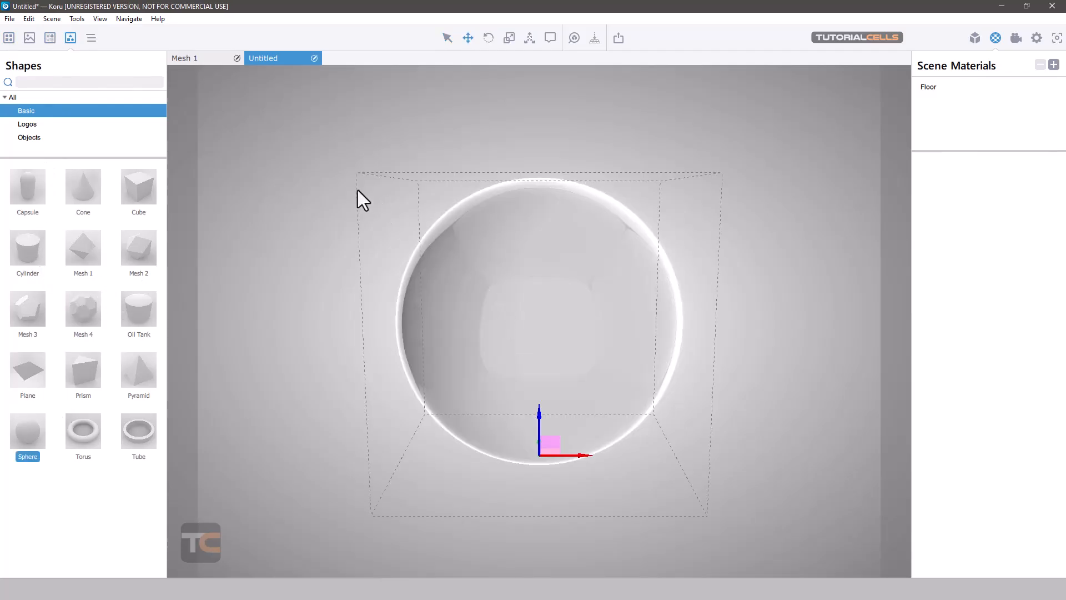
pyautogui.moveTo(358, 190); pyautogui.dragTo(573, 358)
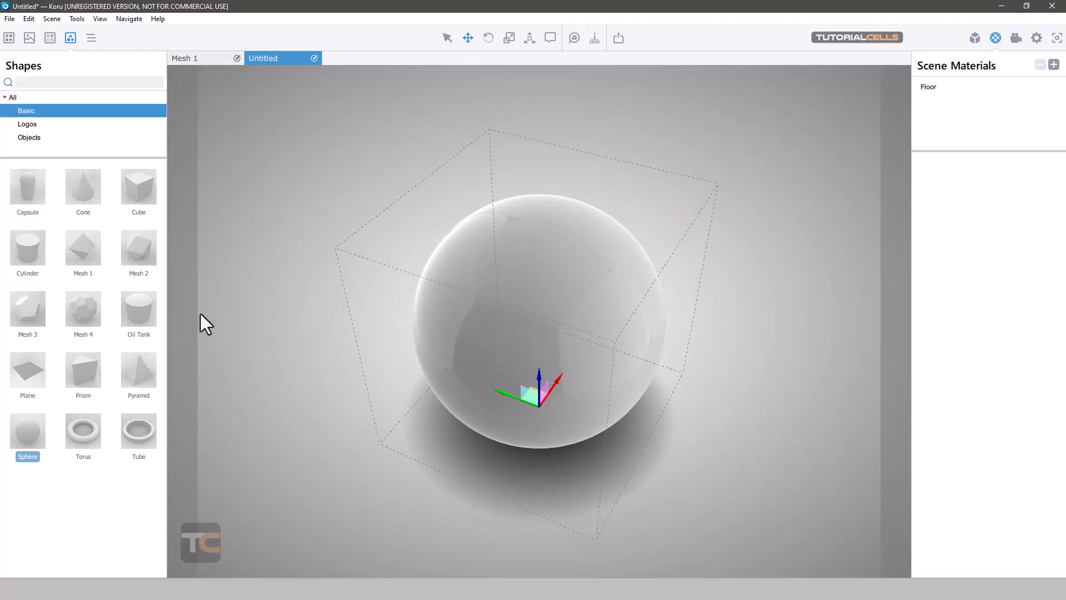
# Step: Apply the refractive White Wine liquid to the sphere and review its specular settings and available refraction types
pyautogui.click(8, 38)
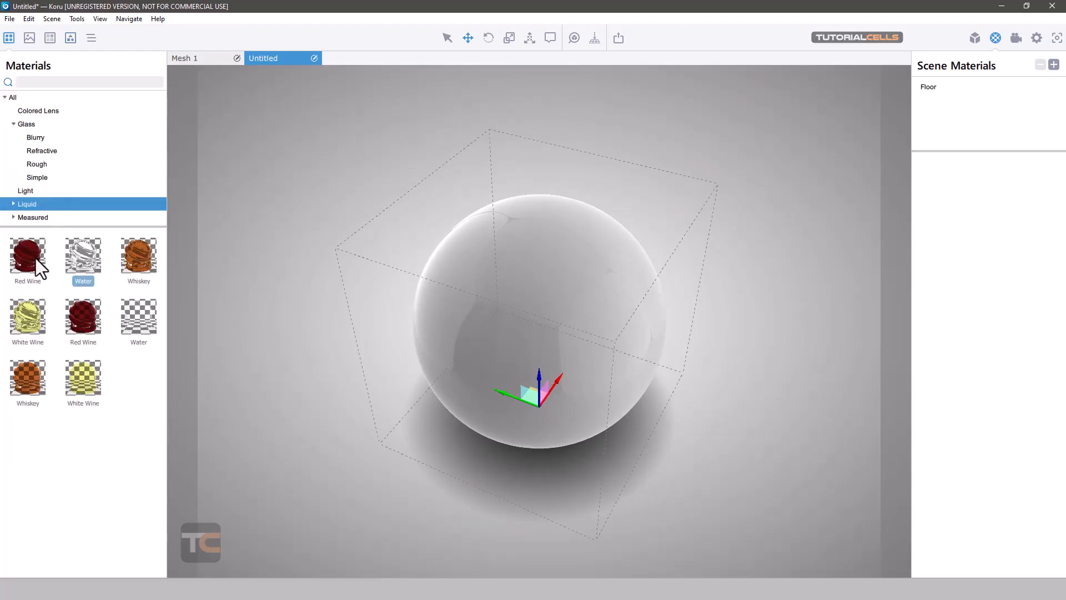
pyautogui.moveTo(31, 314); pyautogui.dragTo(512, 279)
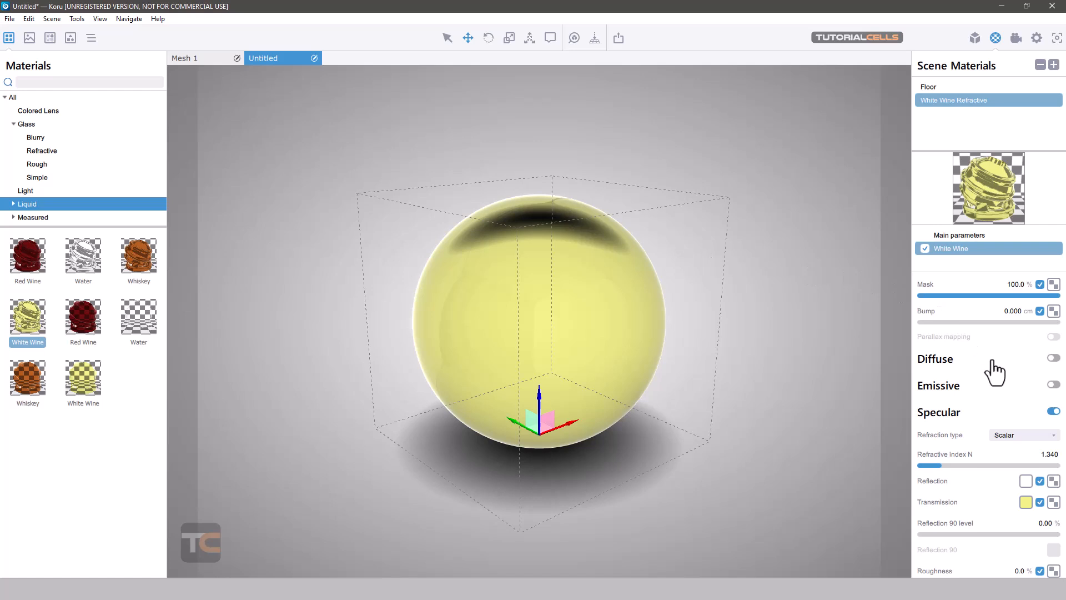
pyautogui.scroll(-3, 989, 368)
pyautogui.scroll(-3, 981, 366)
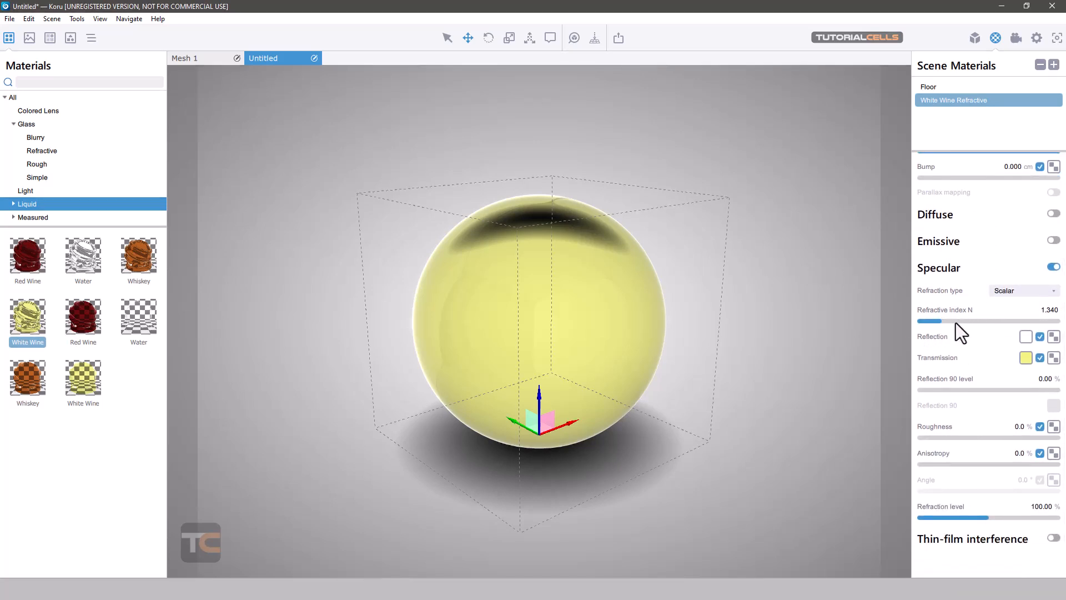
pyautogui.click(1020, 292)
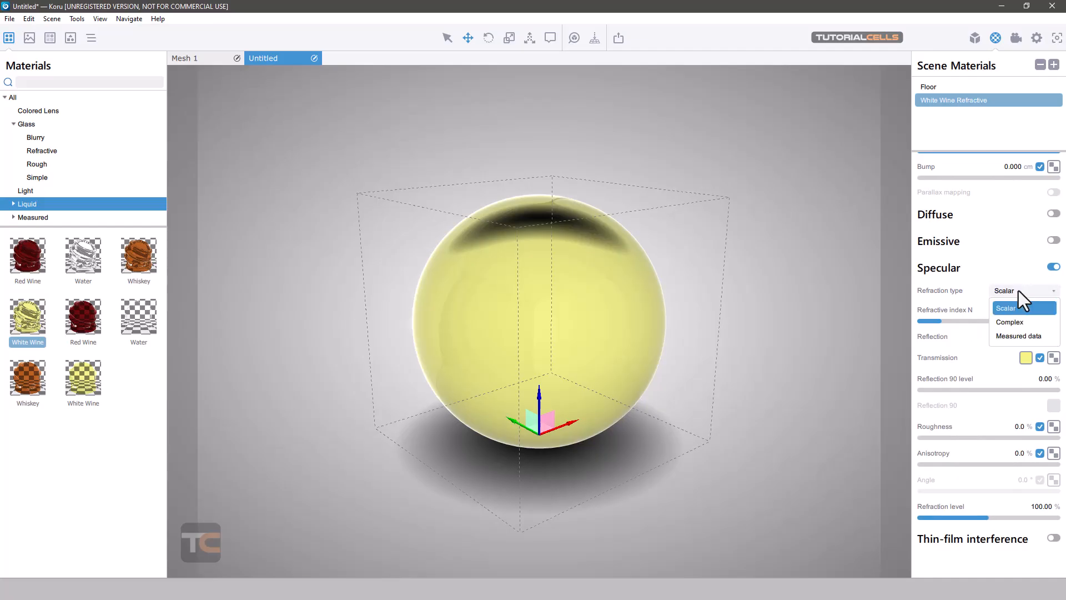
pyautogui.click(1019, 291)
pyautogui.scroll(-1, 945, 343)
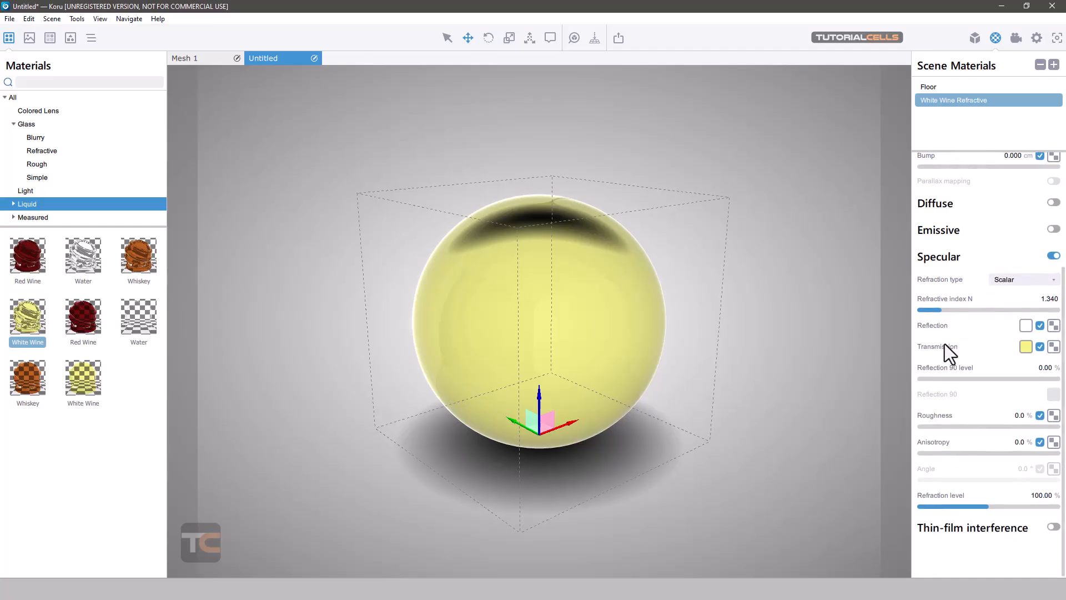
# Step: Browse the Refractive and Simple subcategories of the Liquid materials
pyautogui.scroll(-2, 33, 195)
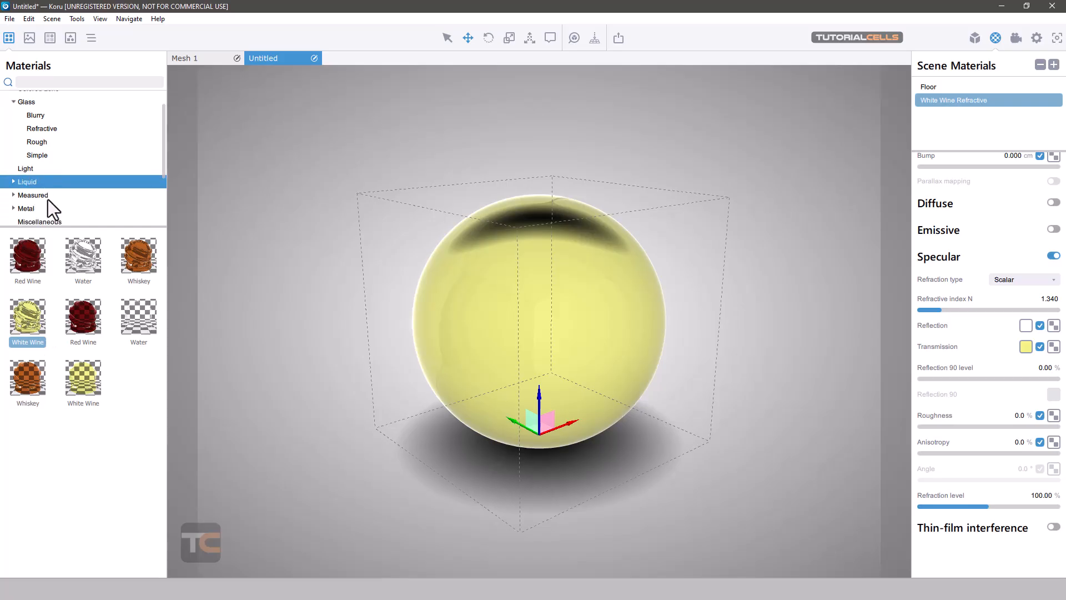
pyautogui.click(13, 172)
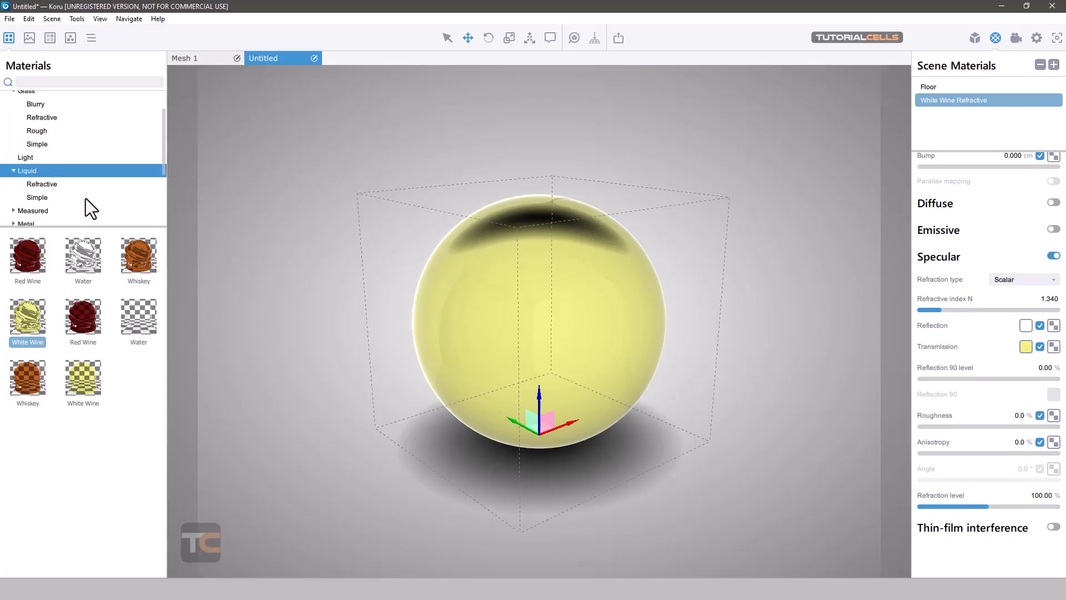
pyautogui.scroll(-1, 77, 192)
pyautogui.click(49, 164)
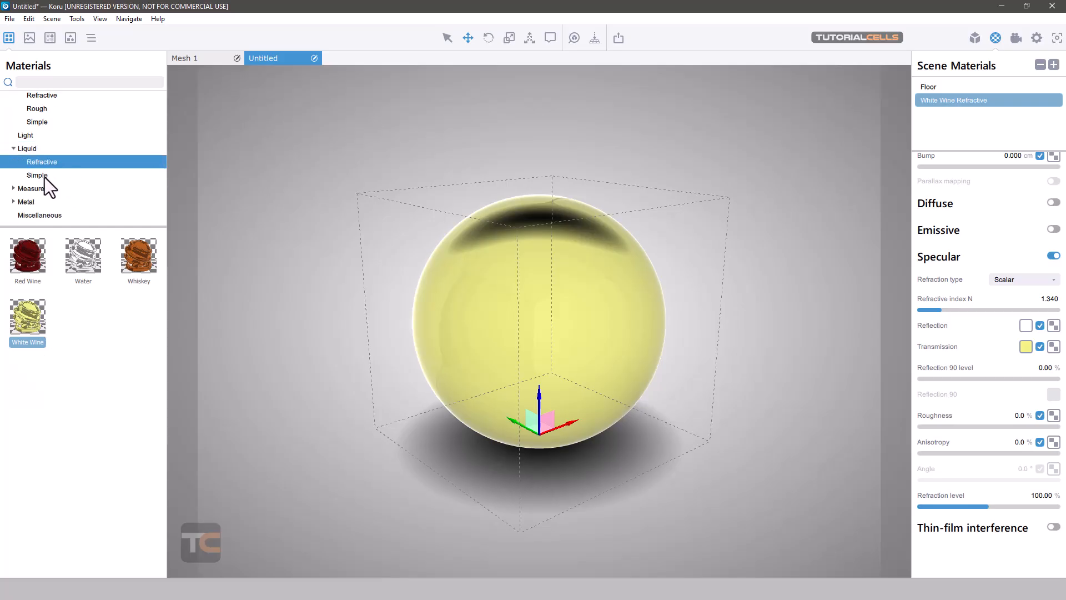
pyautogui.click(39, 175)
# Step: Apply the Gold material from the Measured Metal category to the sphere
pyautogui.click(31, 189)
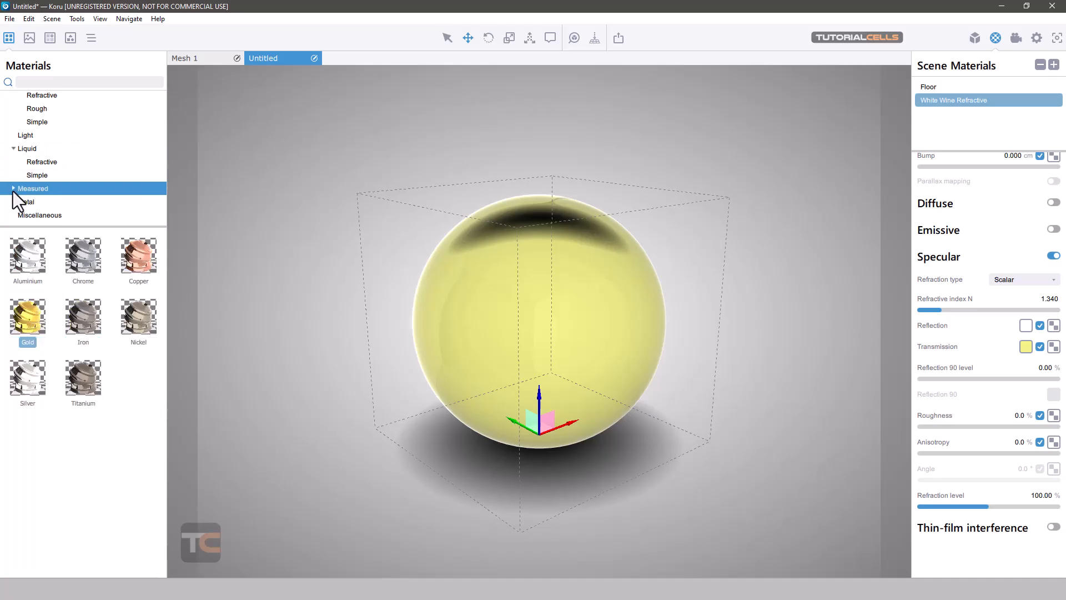
pyautogui.click(13, 189)
pyautogui.scroll(-1, 59, 194)
pyautogui.click(38, 180)
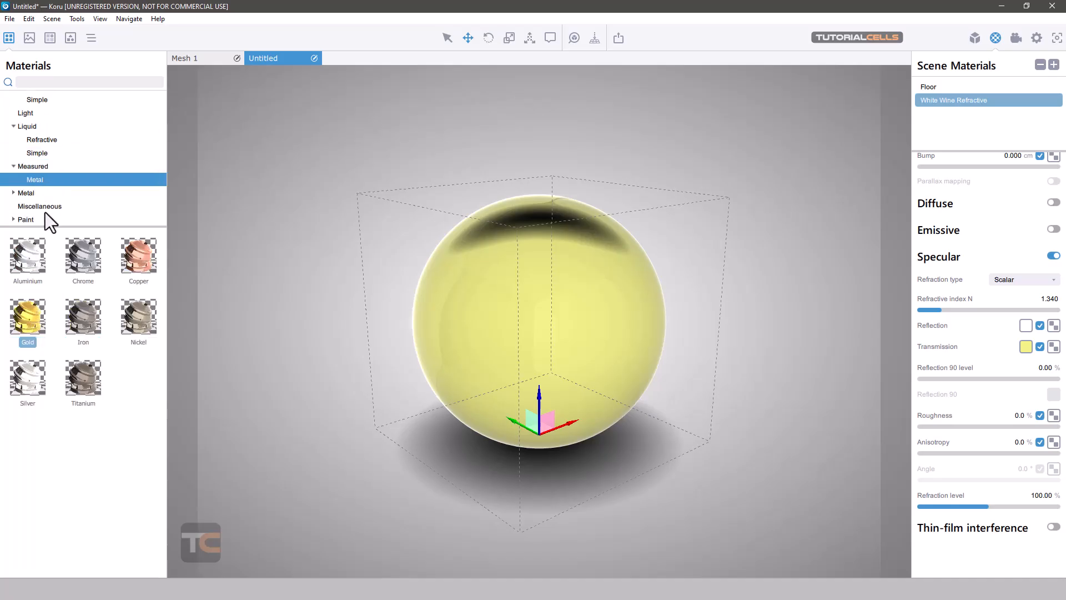
pyautogui.moveTo(32, 315); pyautogui.dragTo(482, 290)
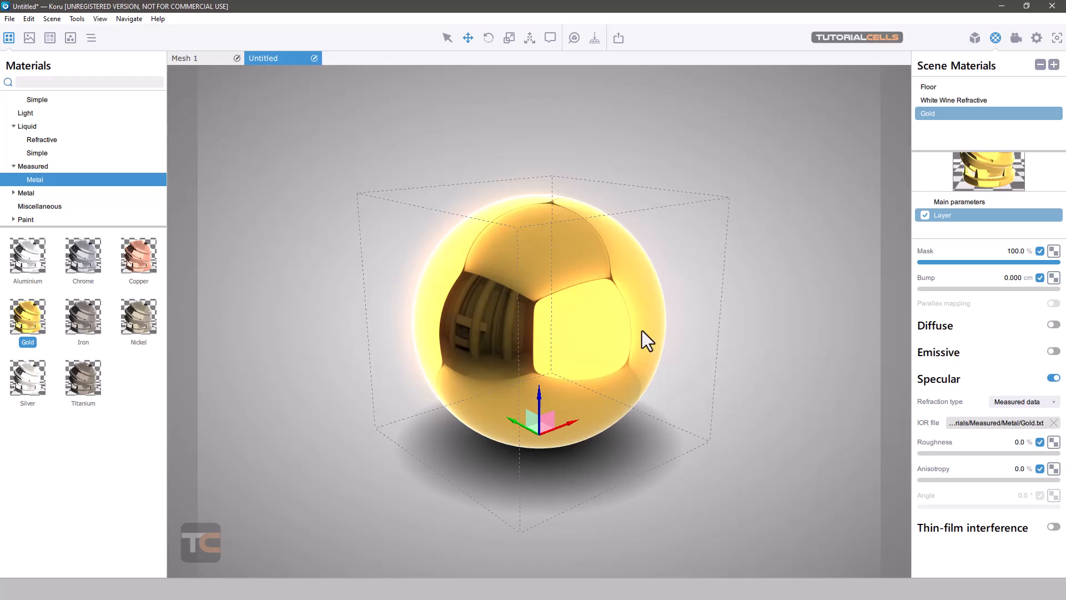
pyautogui.moveTo(697, 324); pyautogui.dragTo(646, 295)
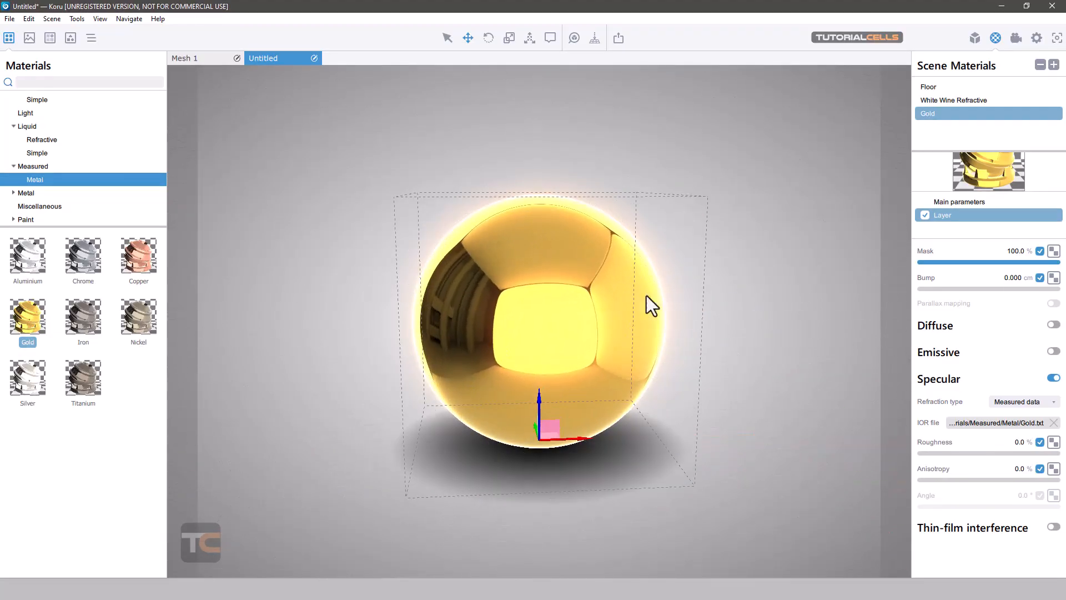
# Step: Apply the Brushed Radial 2 aluminium to the sphere and review its specular settings
pyautogui.click(14, 194)
pyautogui.click(36, 207)
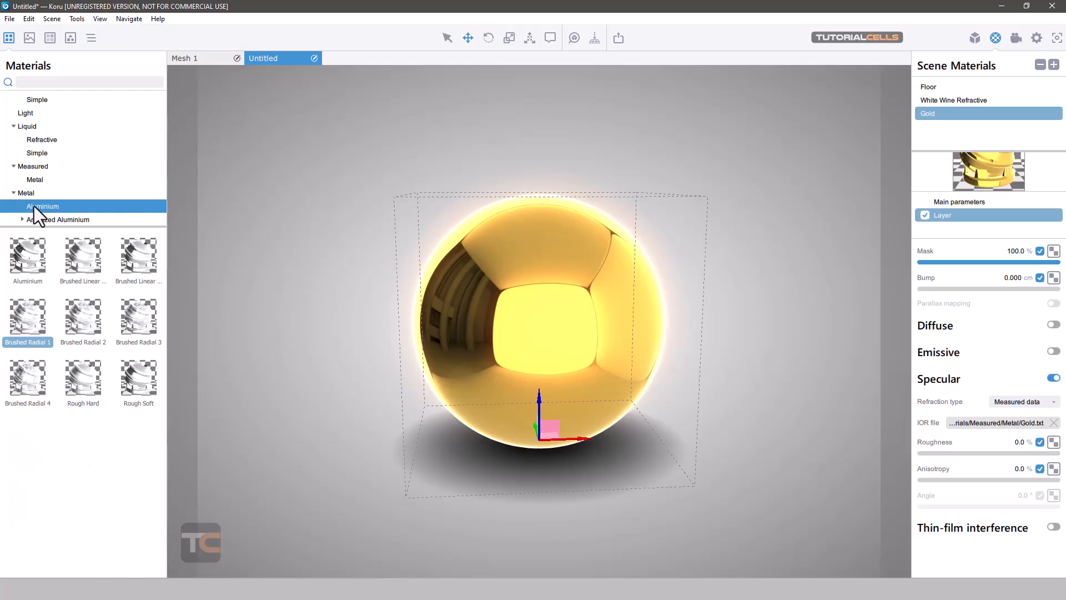
pyautogui.moveTo(69, 310)
pyautogui.mouseDown()
pyautogui.moveTo(85, 324)
pyautogui.moveTo(523, 259)
pyautogui.moveTo(574, 264)
pyautogui.mouseUp()
pyautogui.moveTo(574, 250); pyautogui.dragTo(550, 264, button='middle')
pyautogui.scroll(-5, 988, 468)
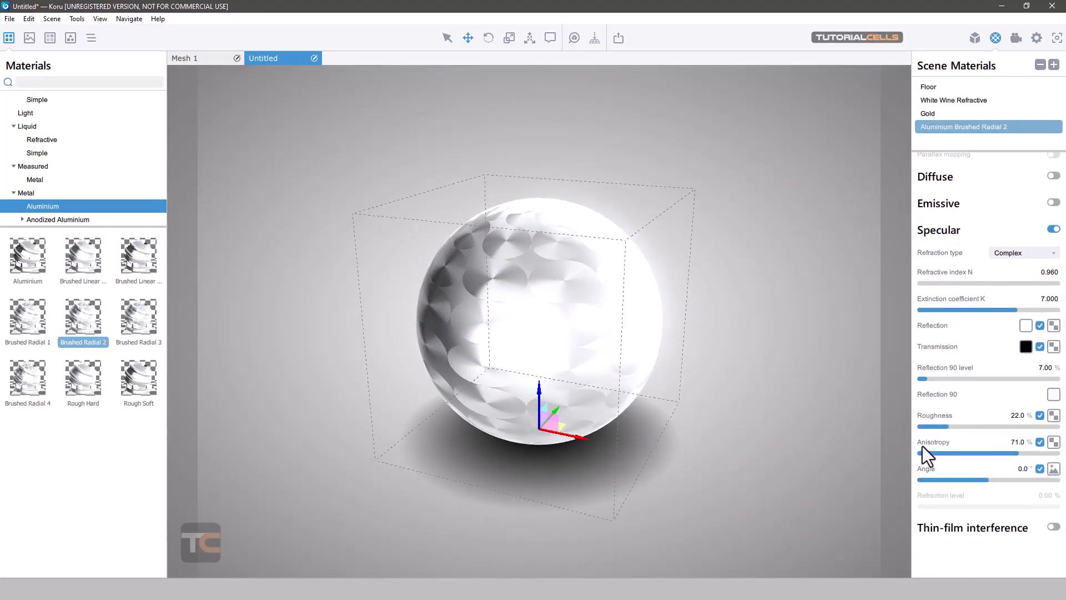
# Step: Inspect the anisotropy and roughness map settings of the Brushed Radial 2 aluminium without changing them
pyautogui.moveTo(521, 324); pyautogui.dragTo(569, 321, button='middle')
pyautogui.click(1054, 443)
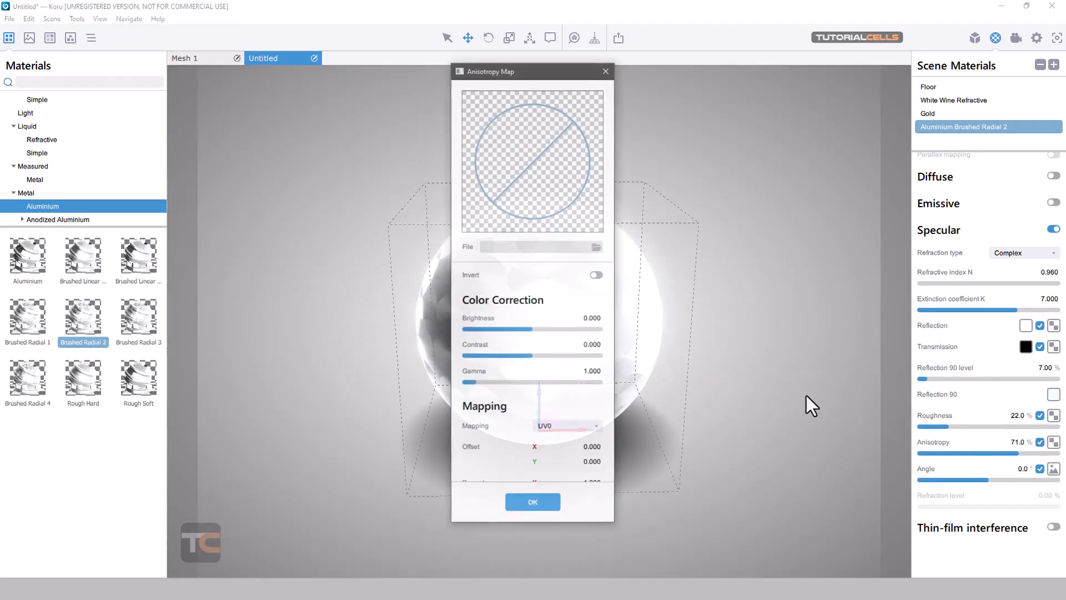
pyautogui.click(605, 71)
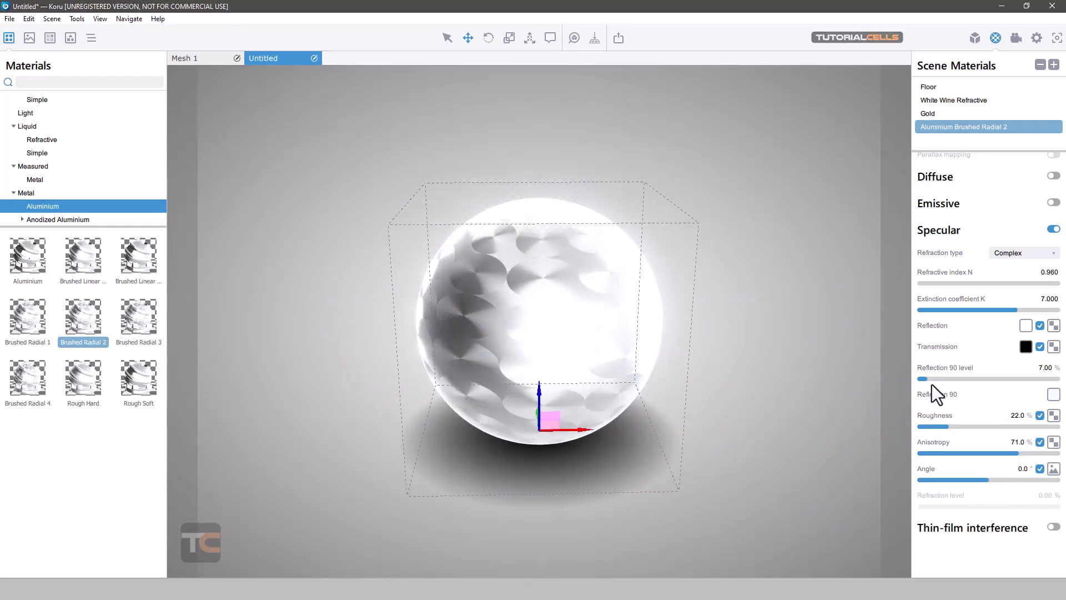
pyautogui.click(1053, 415)
pyautogui.click(606, 71)
# Step: Apply the Rough Soft aluminium to the sphere
pyautogui.moveTo(364, 343); pyautogui.dragTo(441, 333)
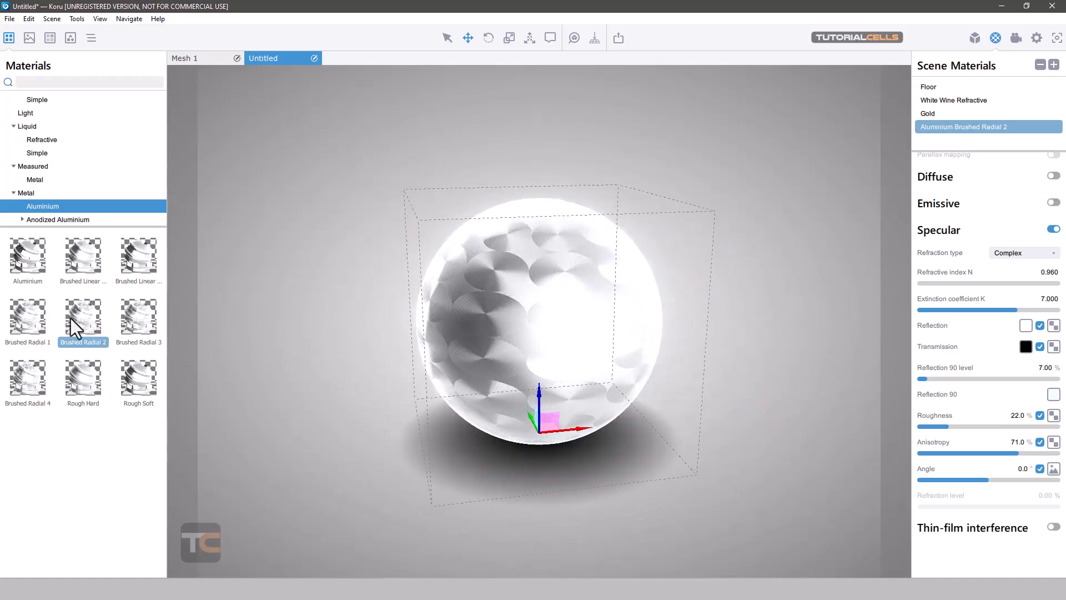
pyautogui.moveTo(139, 378); pyautogui.dragTo(488, 296)
# Step: Browse the Anodized Aluminium finishes and apply the White material from the Rough category to the sphere
pyautogui.scroll(-2, 52, 185)
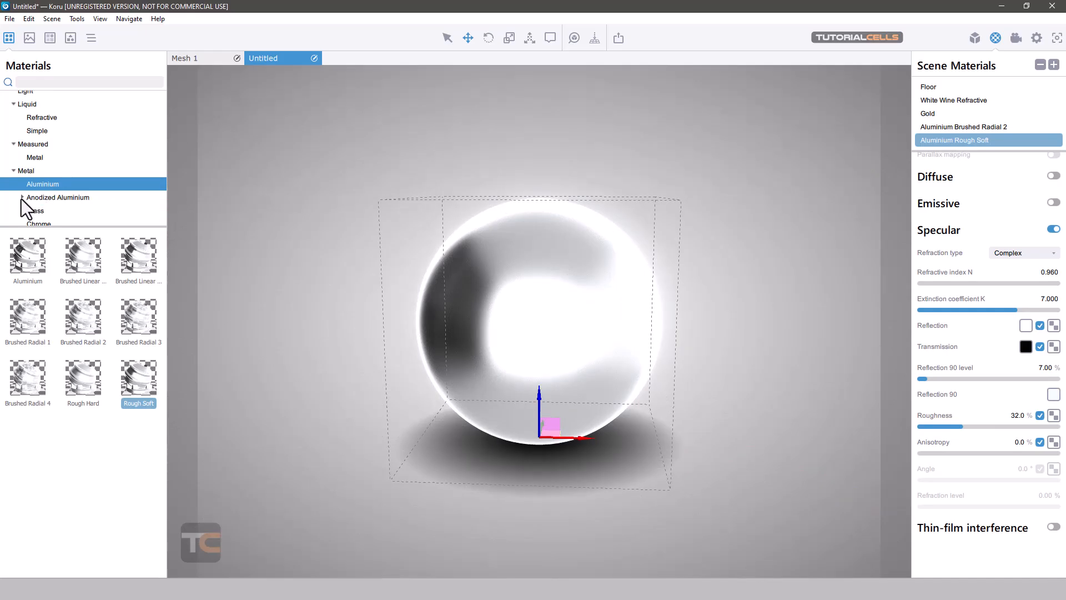
pyautogui.click(22, 198)
pyautogui.click(56, 199)
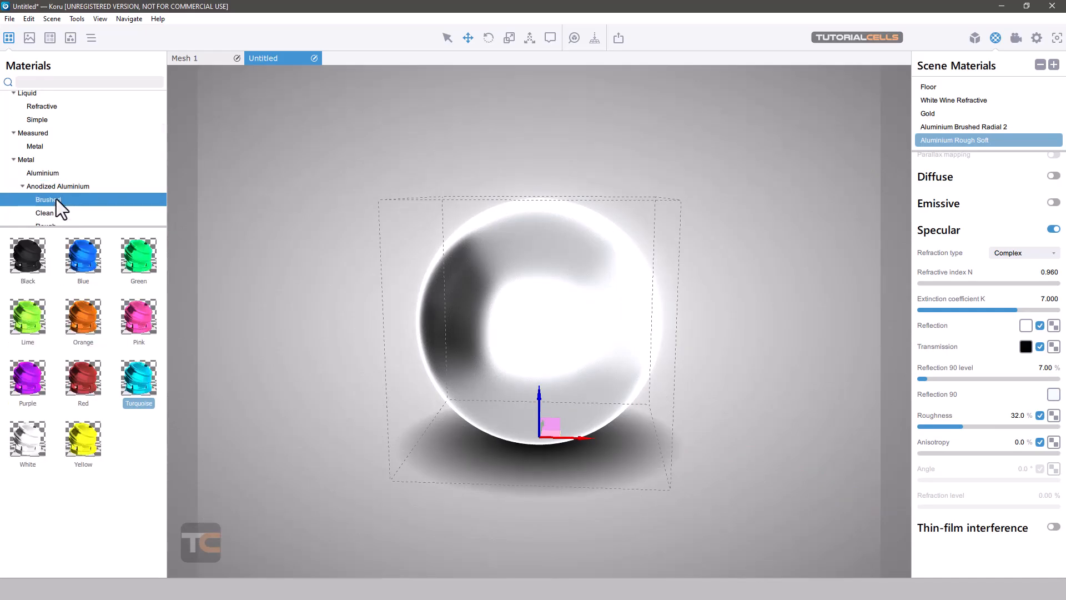
pyautogui.click(45, 212)
pyautogui.scroll(-1, 53, 220)
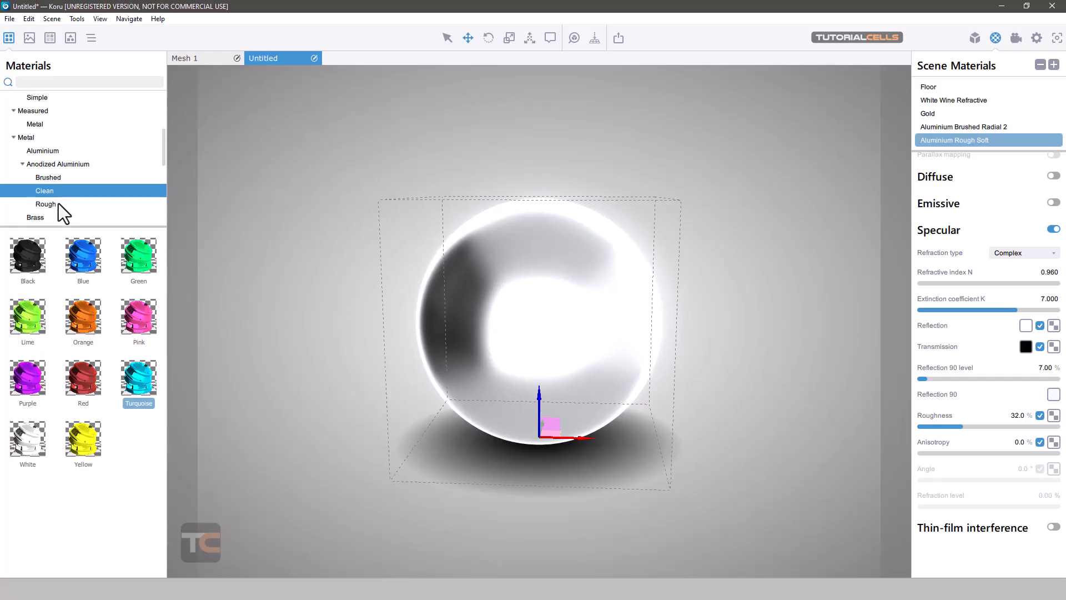
pyautogui.click(55, 205)
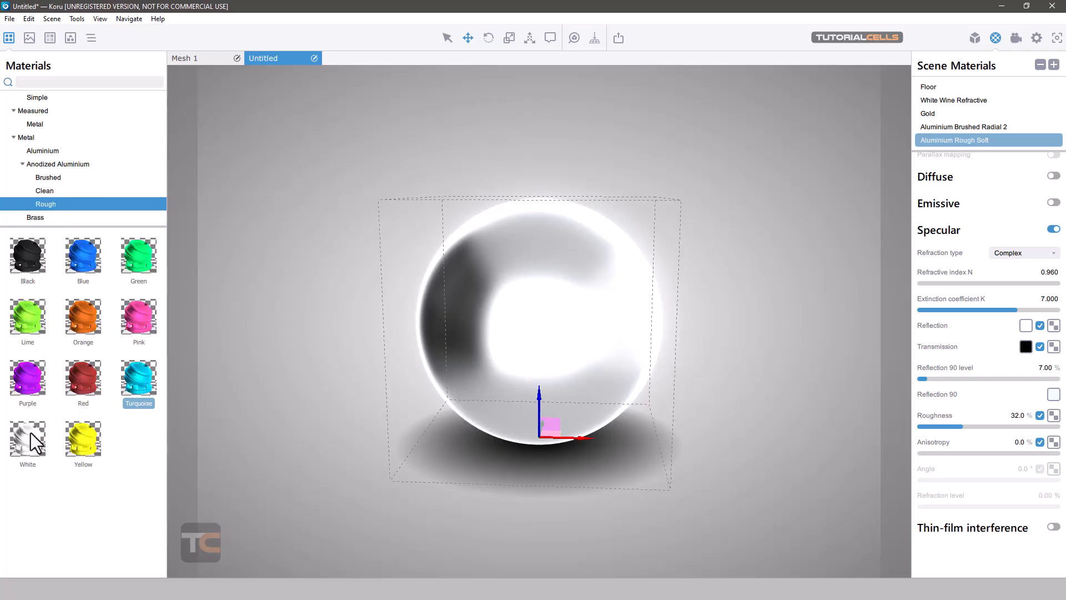
pyautogui.moveTo(31, 432); pyautogui.dragTo(506, 287)
# Step: Apply the Brushed Linear Hard chrome material to the sphere and review its layer and specular settings
pyautogui.scroll(-2, 32, 218)
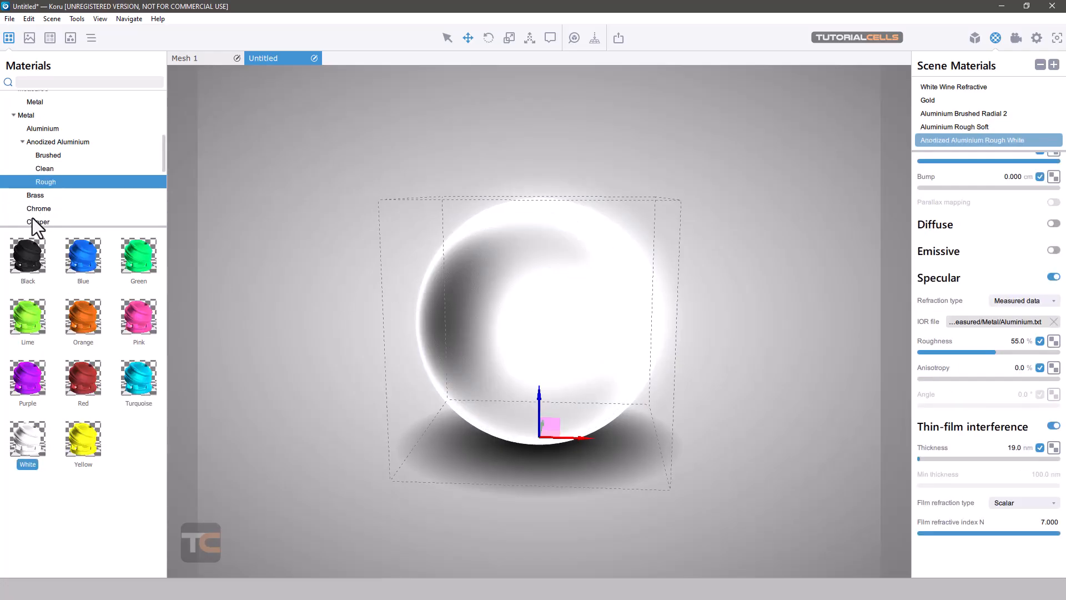
pyautogui.click(37, 185)
pyautogui.click(48, 198)
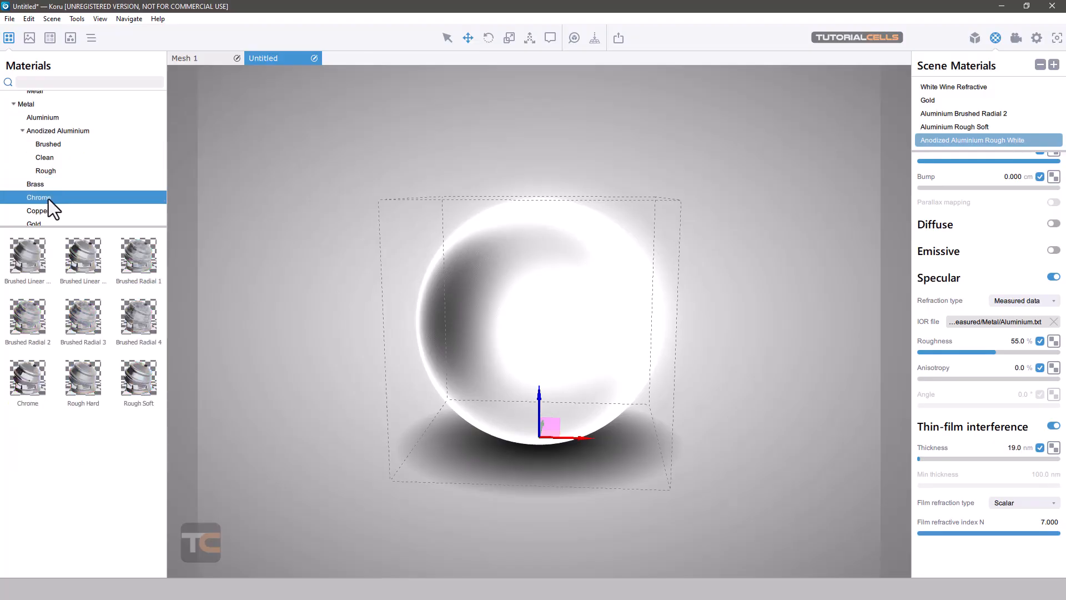
pyautogui.moveTo(28, 256); pyautogui.dragTo(533, 273)
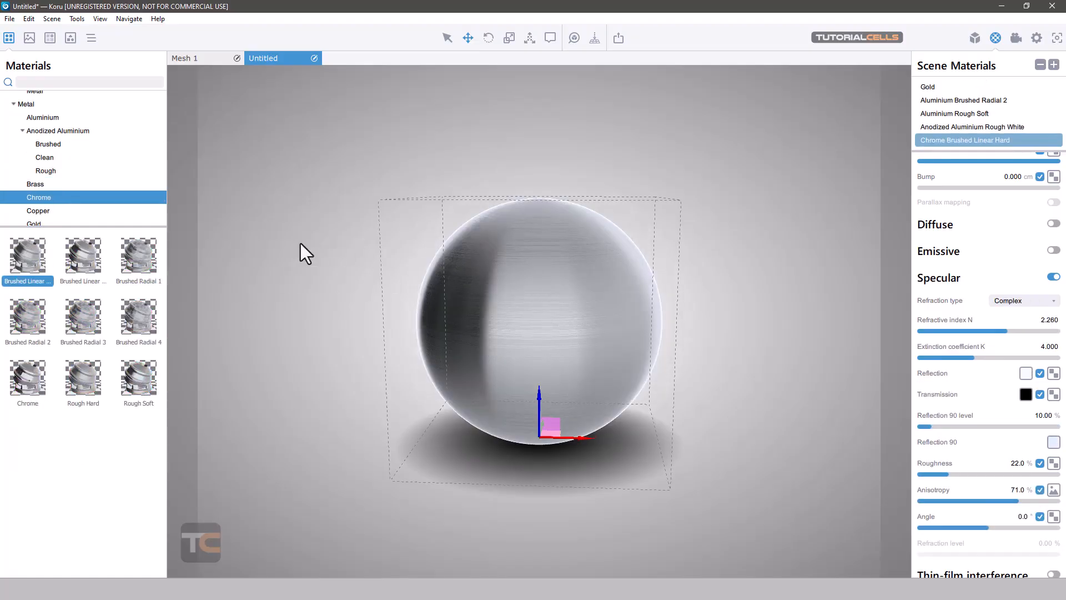
pyautogui.moveTo(535, 295)
pyautogui.mouseDown(button='middle')
pyautogui.moveTo(532, 313)
pyautogui.moveTo(493, 331)
pyautogui.moveTo(508, 369)
pyautogui.moveTo(602, 292)
pyautogui.mouseUp(button='middle')
pyautogui.scroll(-2, 1015, 464)
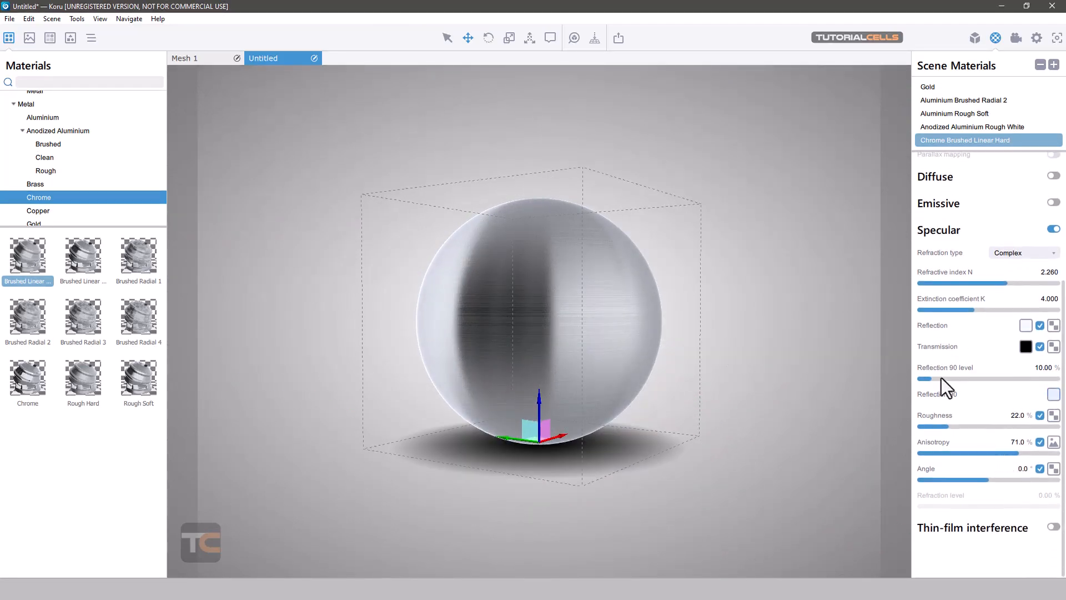
pyautogui.scroll(8, 969, 366)
pyautogui.scroll(-1, 966, 358)
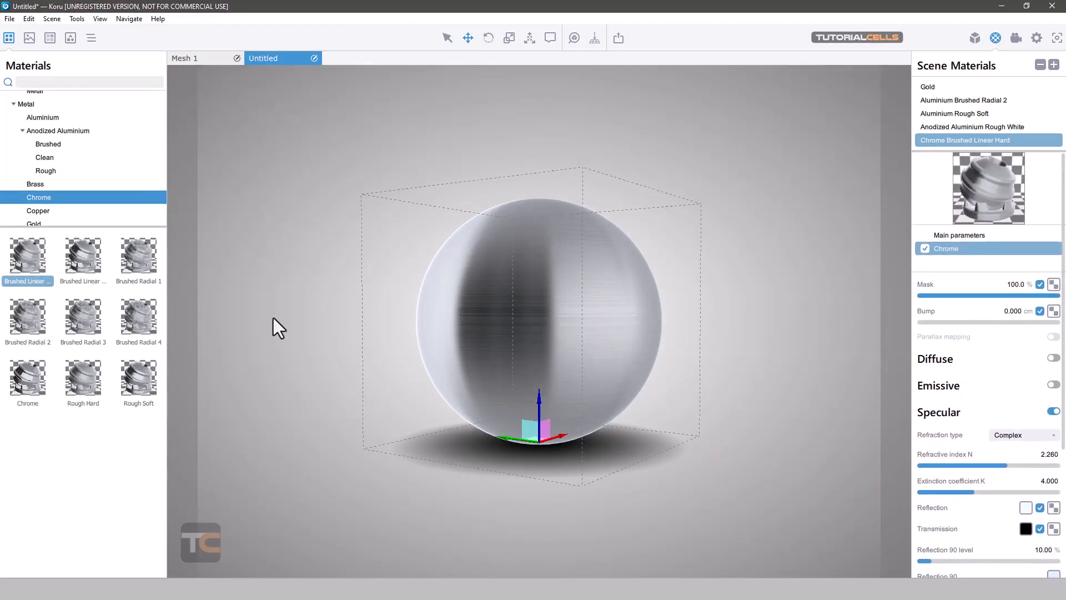
pyautogui.scroll(-1, 53, 209)
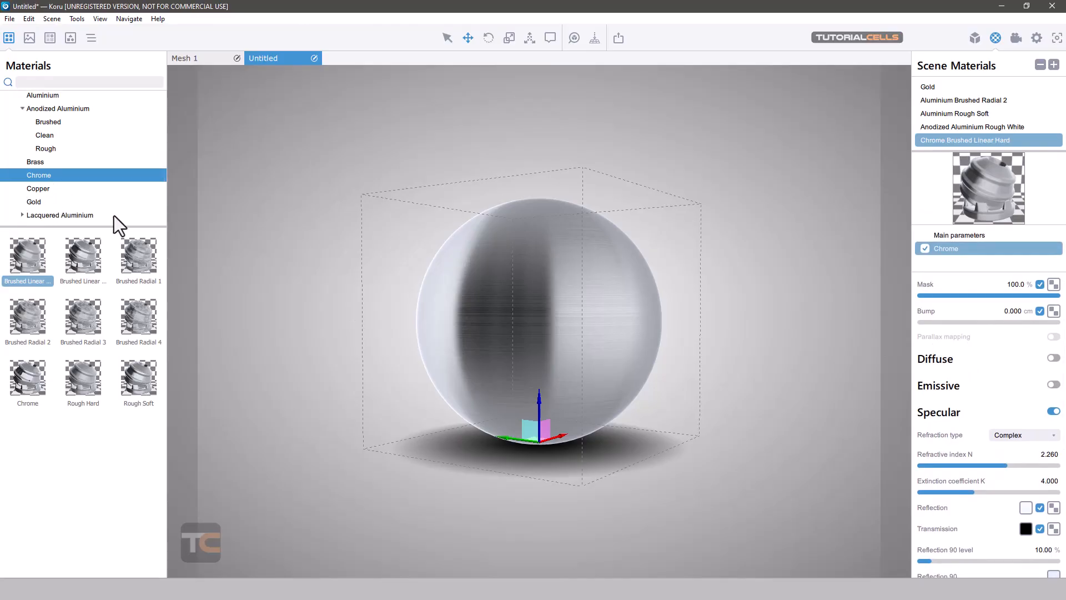
pyautogui.scroll(-7, 969, 353)
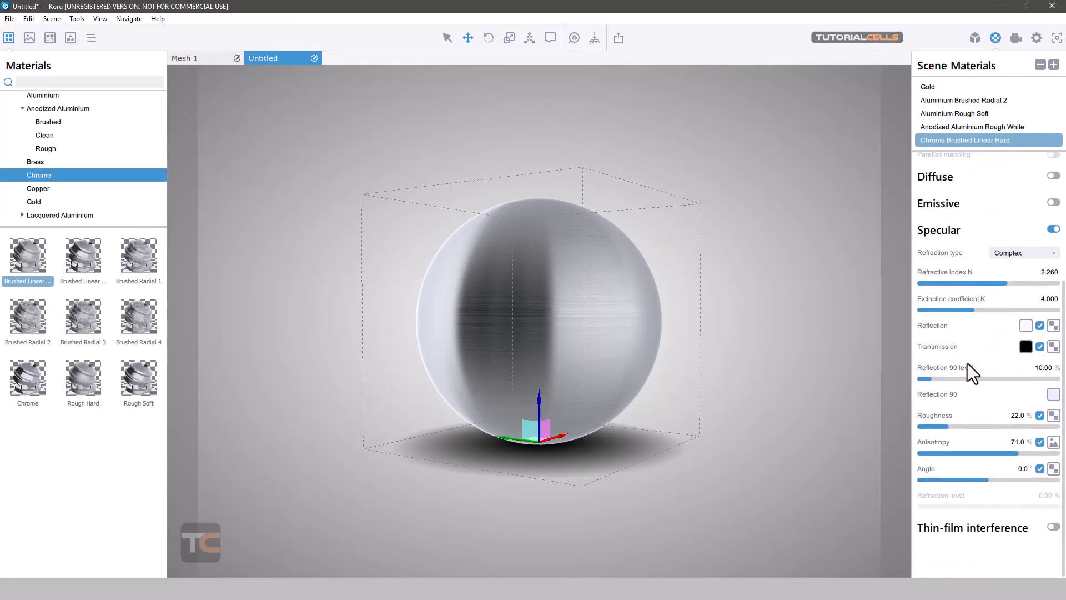
pyautogui.scroll(7, 967, 362)
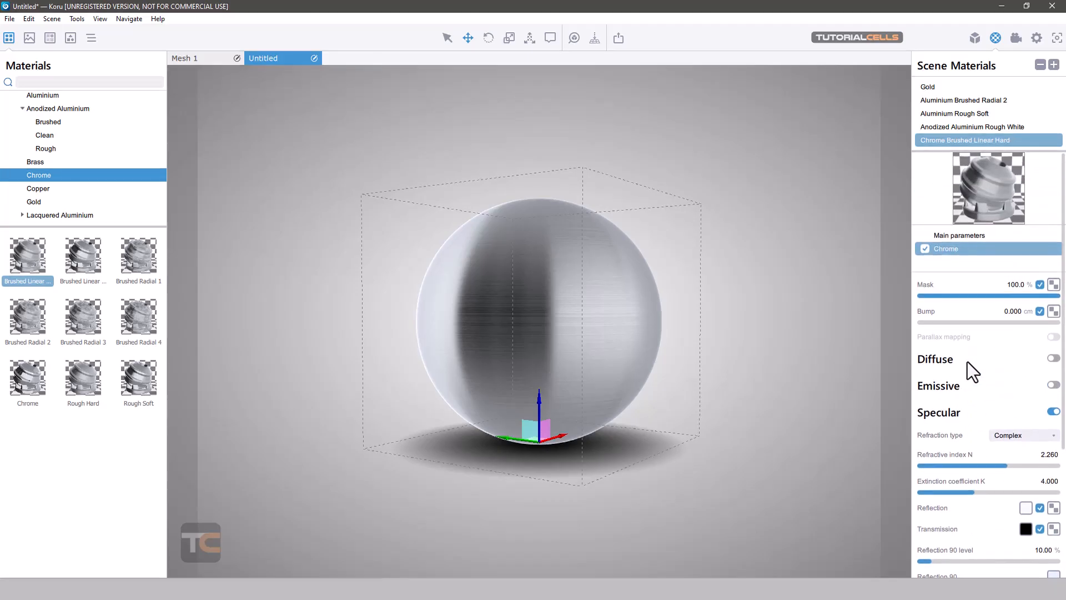
# Step: Apply the Soap Bubble material from the Miscellaneous category to the sphere and review its specular and thin-film interference settings
pyautogui.click(39, 216)
pyautogui.scroll(-5, 40, 217)
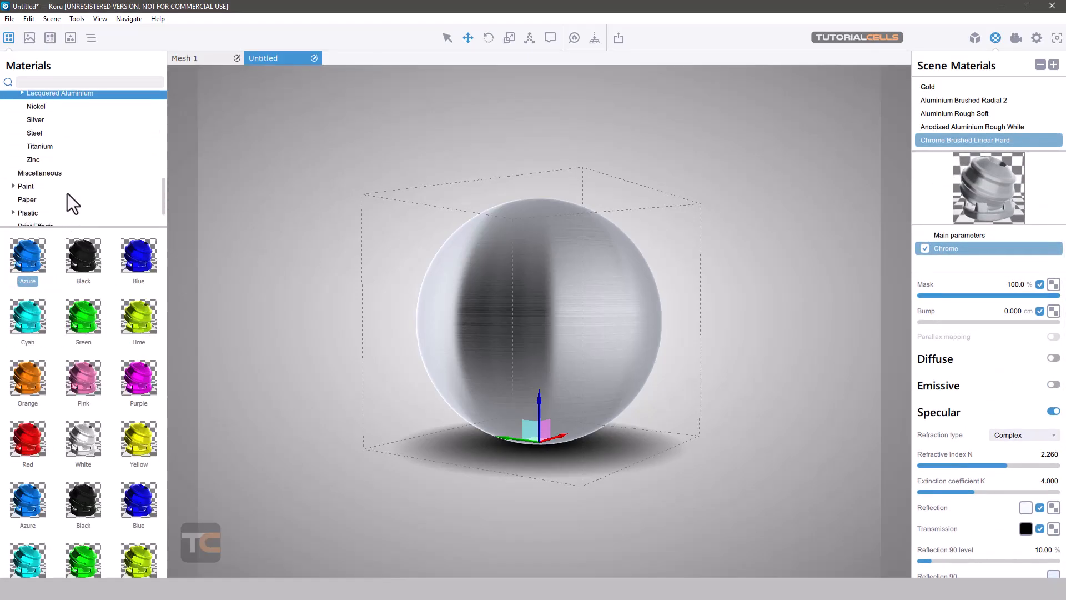
pyautogui.scroll(-2, 43, 190)
pyautogui.click(41, 150)
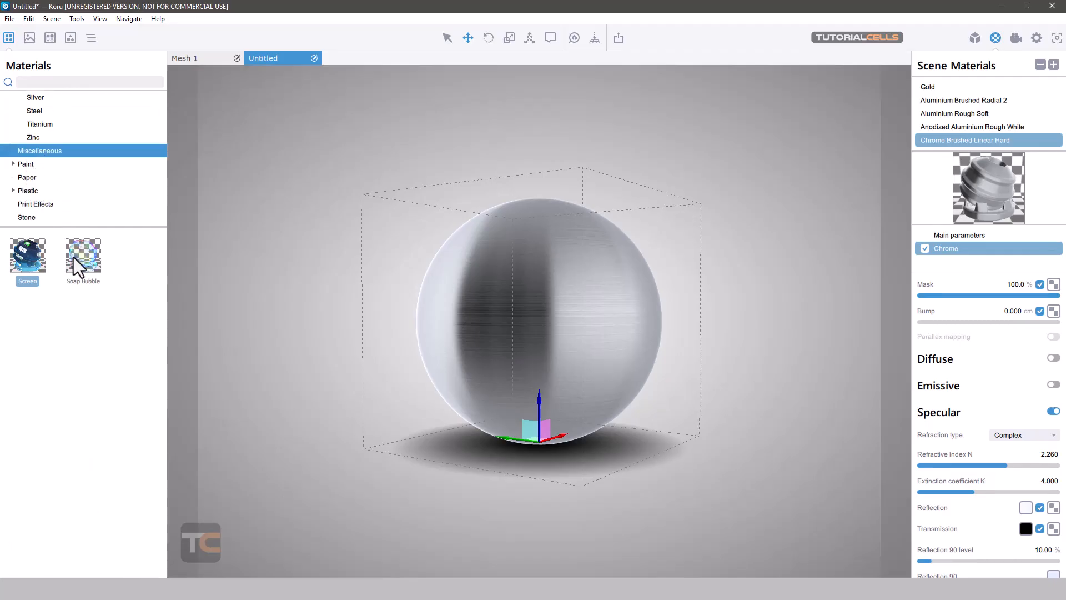
pyautogui.moveTo(73, 258); pyautogui.dragTo(515, 310)
pyautogui.moveTo(542, 304); pyautogui.dragTo(528, 323)
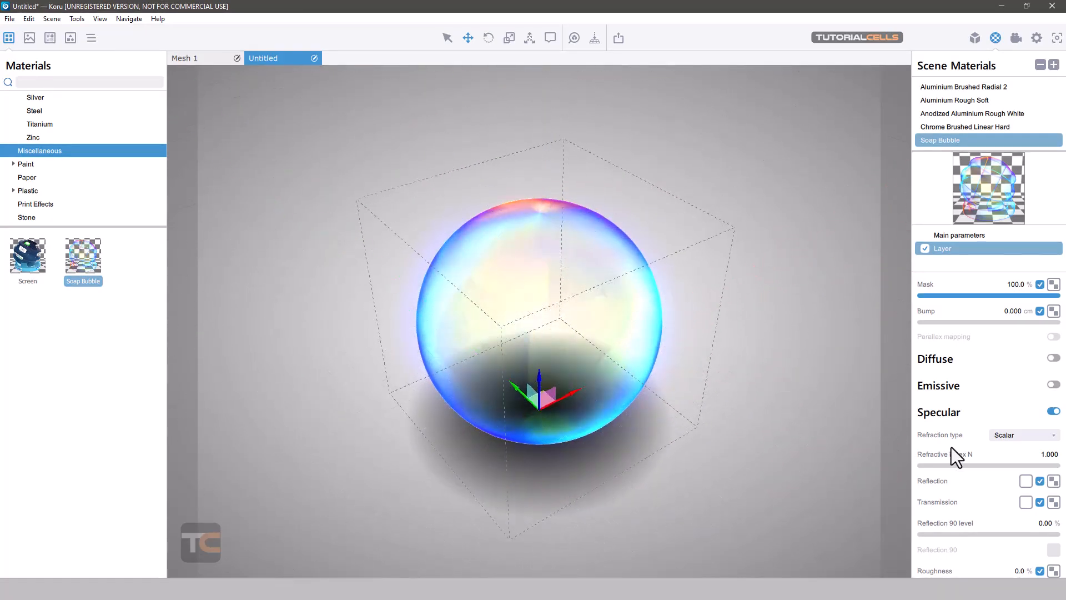
pyautogui.scroll(-5, 952, 447)
pyautogui.scroll(1, 912, 445)
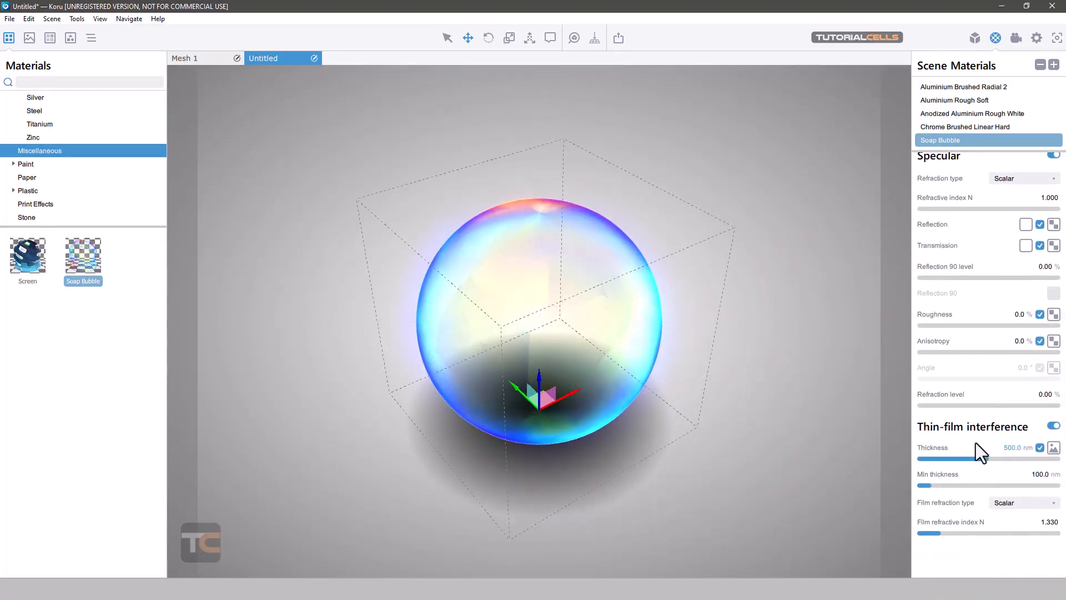
# Step: Expand the Paint category and apply the Burgundy material from its Rough subcategory to the sphere
pyautogui.click(31, 165)
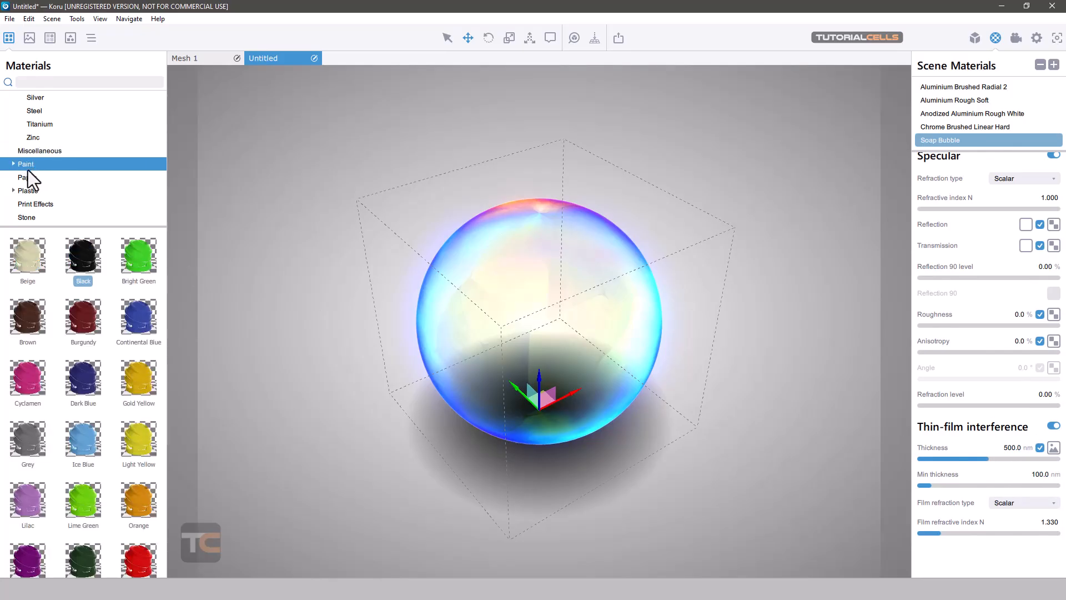
pyautogui.click(13, 164)
pyautogui.click(32, 191)
pyautogui.click(36, 204)
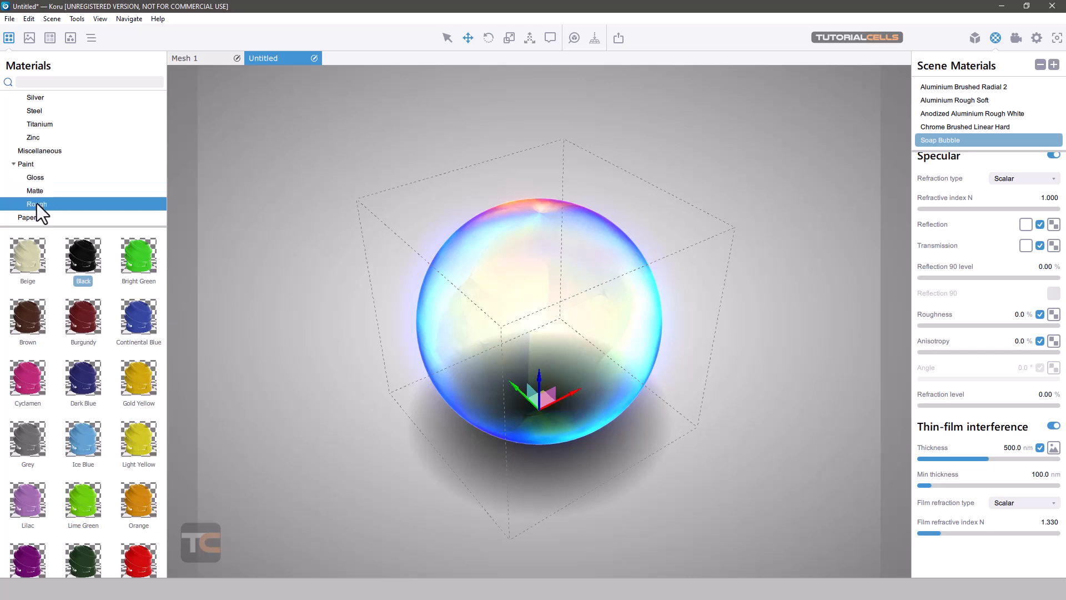
pyautogui.moveTo(86, 308)
pyautogui.mouseDown()
pyautogui.moveTo(360, 310)
pyautogui.moveTo(495, 295)
pyautogui.moveTo(461, 240)
pyautogui.moveTo(345, 268)
pyautogui.mouseUp()
# Step: Browse the Paper and Plastic materials and expand the Plastic subcategories
pyautogui.scroll(-2, 54, 155)
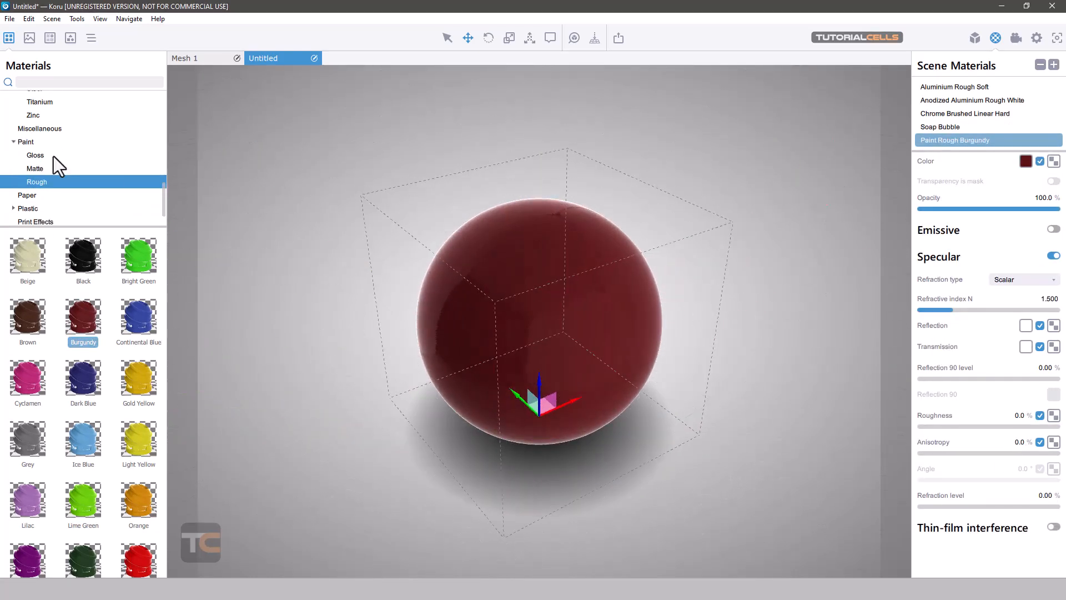
pyautogui.click(45, 188)
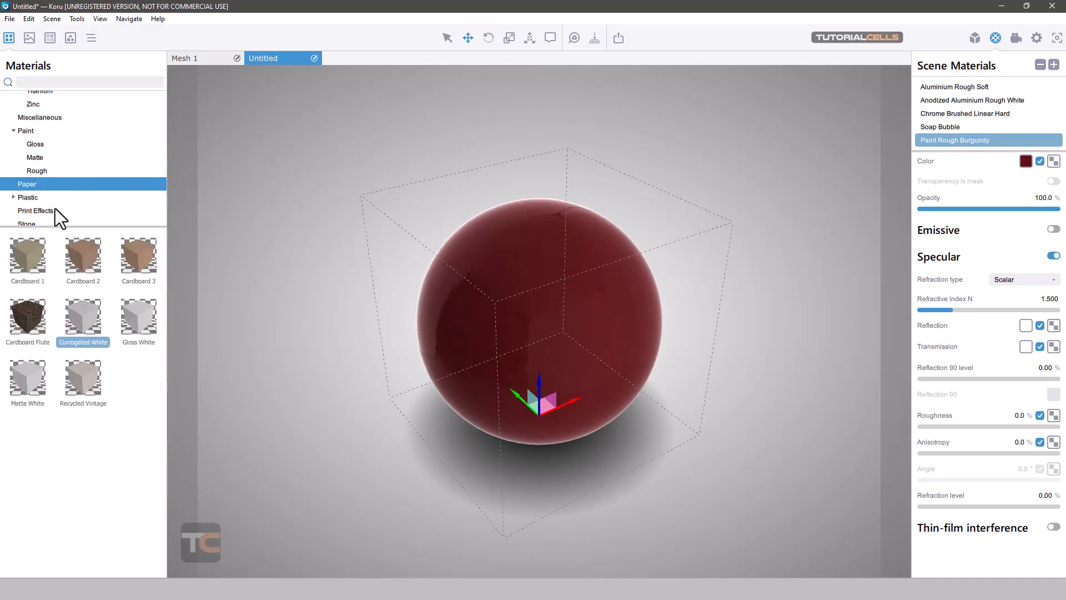
pyautogui.scroll(-1, 48, 218)
pyautogui.click(29, 178)
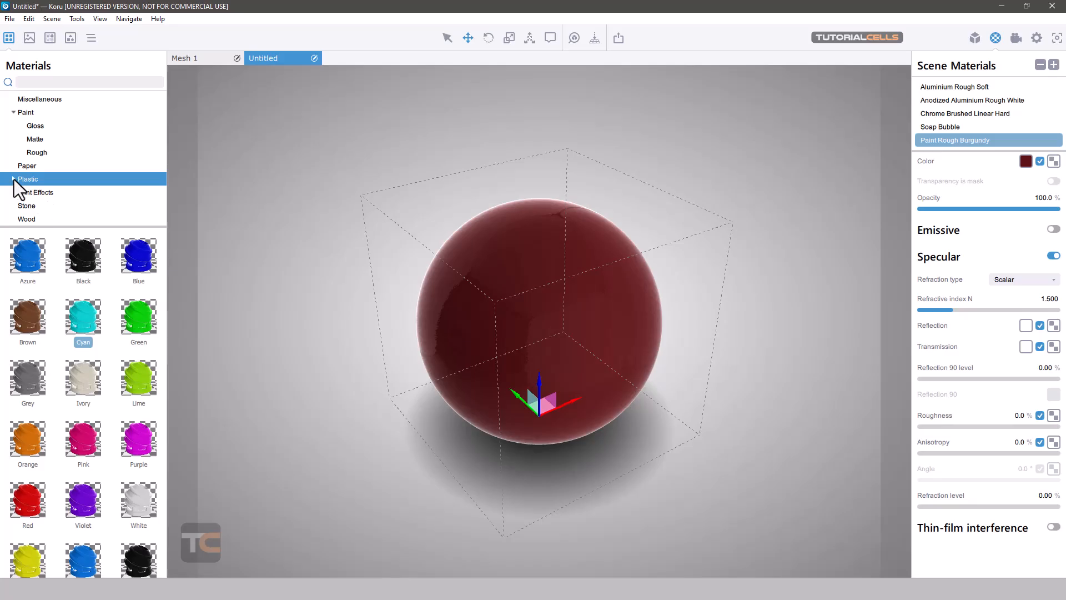
pyautogui.click(14, 179)
pyautogui.scroll(-2, 51, 201)
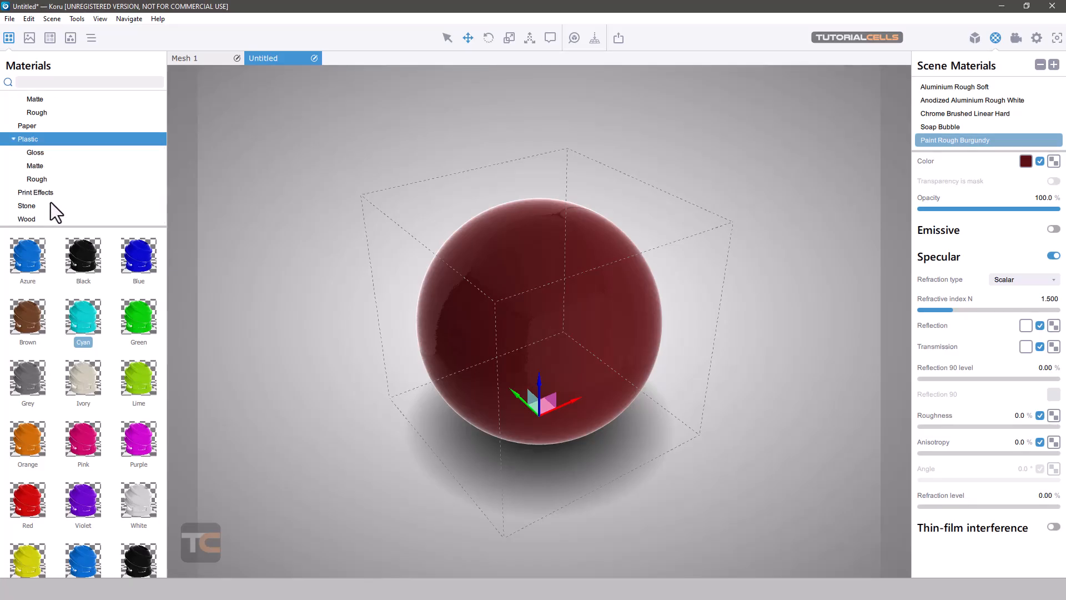
# Step: Apply the Hot Foil print effect to the sphere and review its Foil layer settings
pyautogui.click(39, 193)
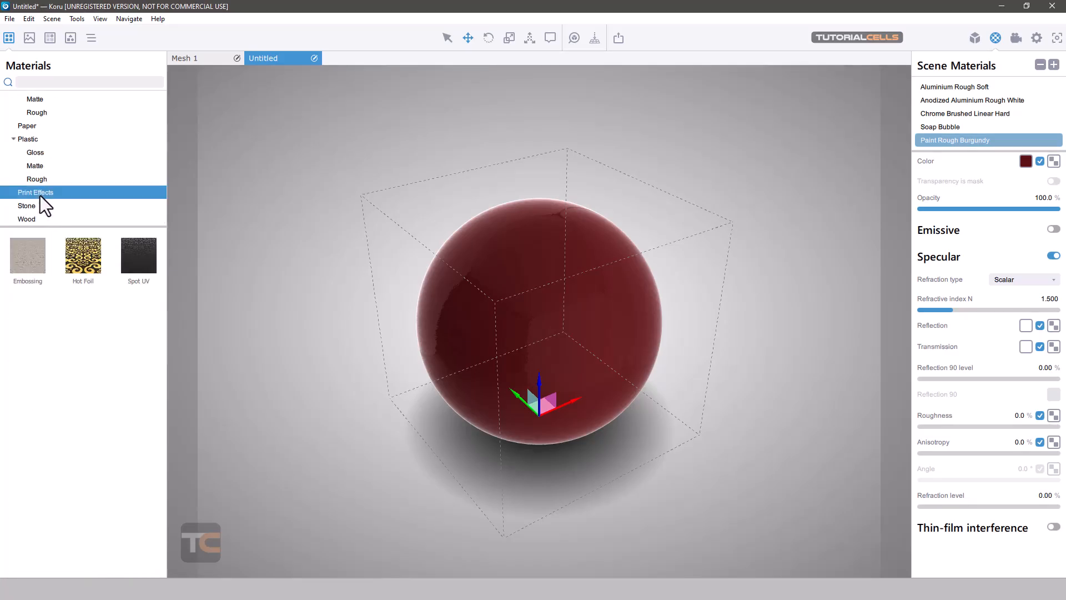
pyautogui.moveTo(88, 259); pyautogui.dragTo(536, 290)
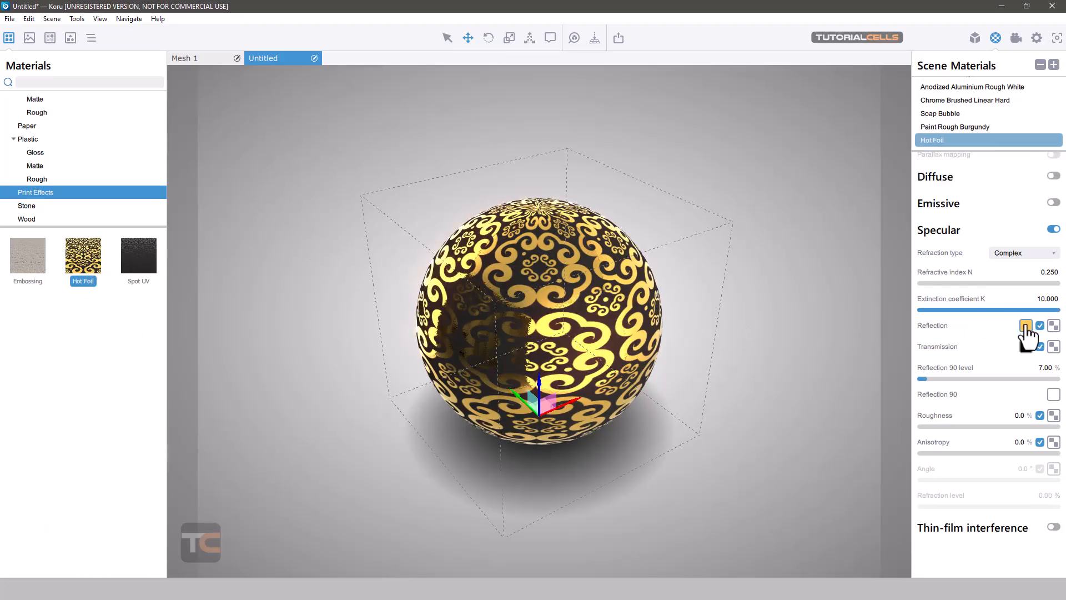
pyautogui.scroll(4, 1016, 324)
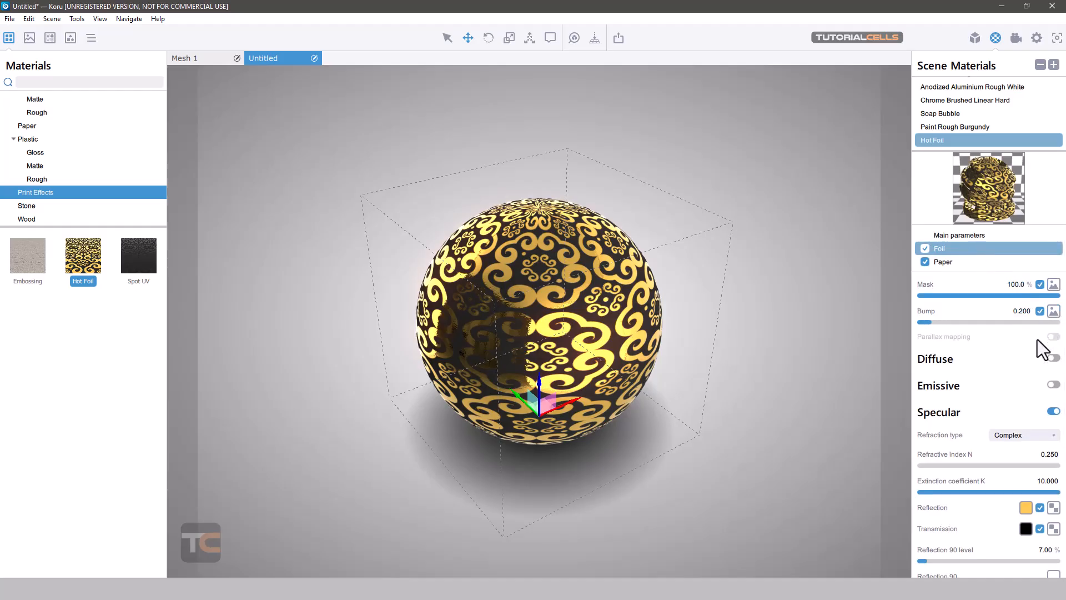
pyautogui.scroll(-3, 1016, 389)
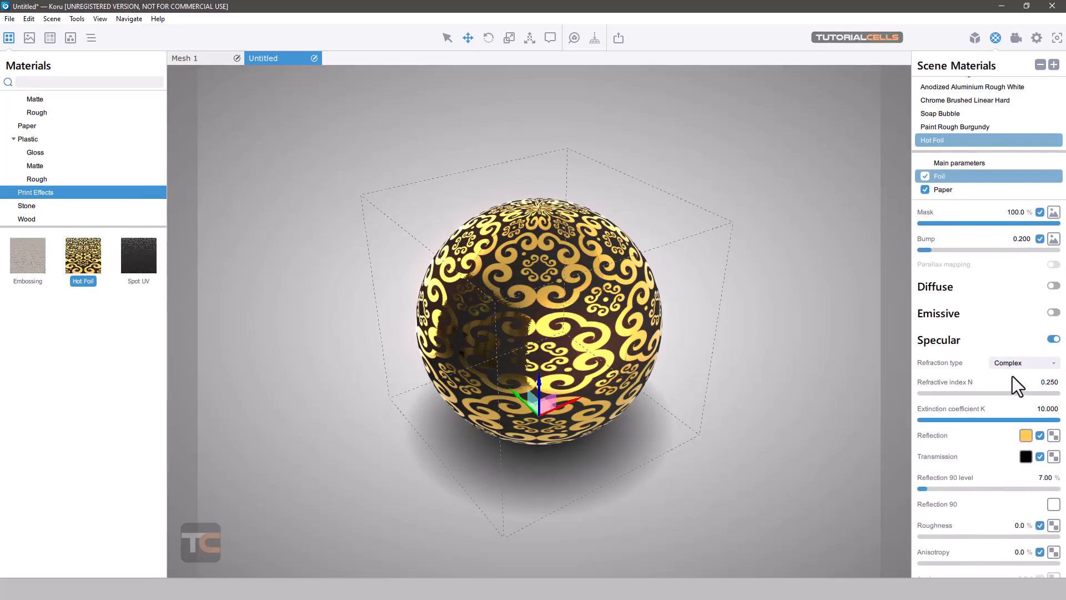
pyautogui.moveTo(672, 309); pyautogui.dragTo(604, 293)
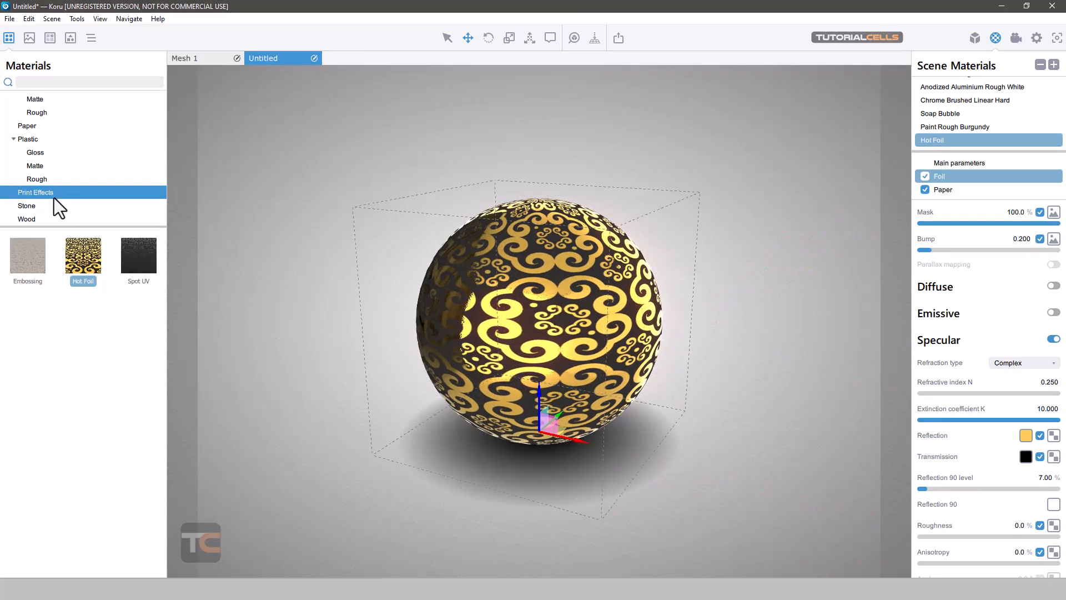
# Step: Apply the Sand Stone material to the sphere and inspect its diffuse map and specular settings
pyautogui.click(25, 206)
pyautogui.moveTo(84, 258); pyautogui.dragTo(526, 310)
pyautogui.click(1054, 308)
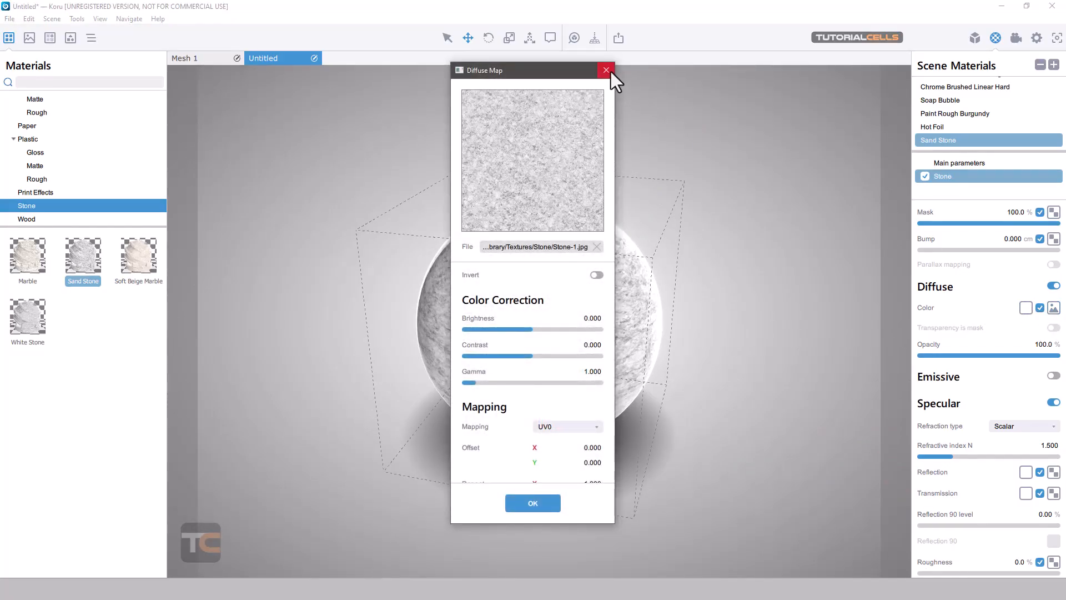
pyautogui.click(608, 71)
pyautogui.scroll(-3, 971, 311)
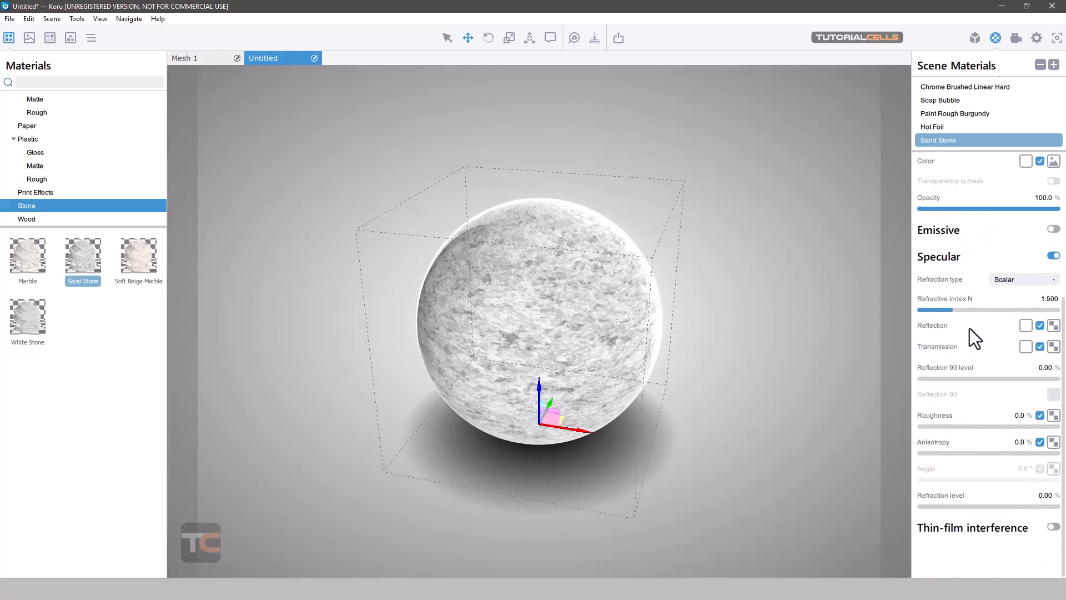
pyautogui.scroll(3, 970, 328)
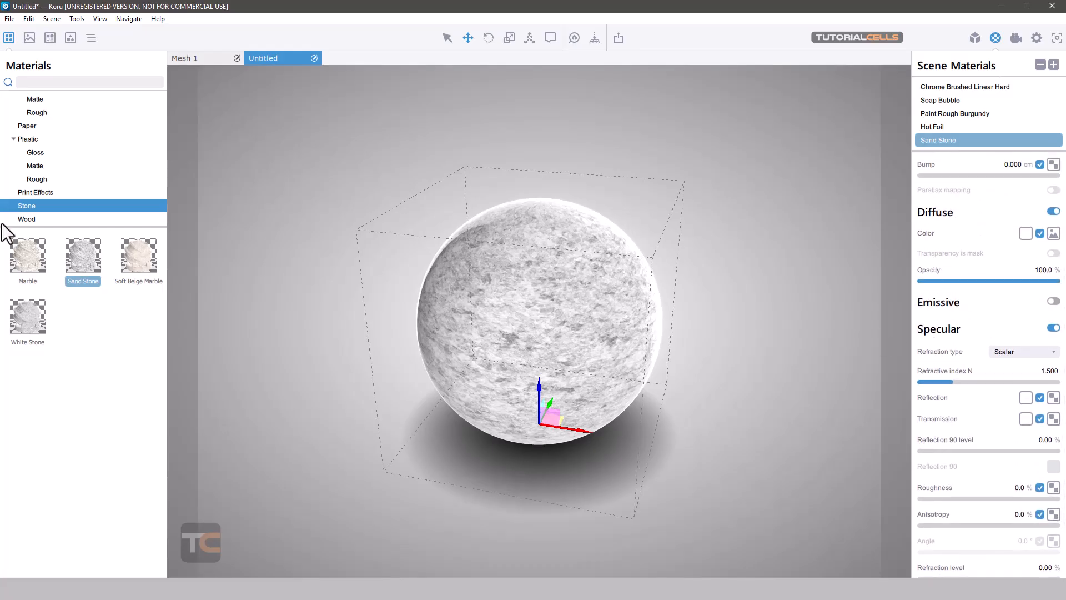
# Step: Apply the Dark Wood material to the sphere and review its Wood layer settings
pyautogui.click(25, 220)
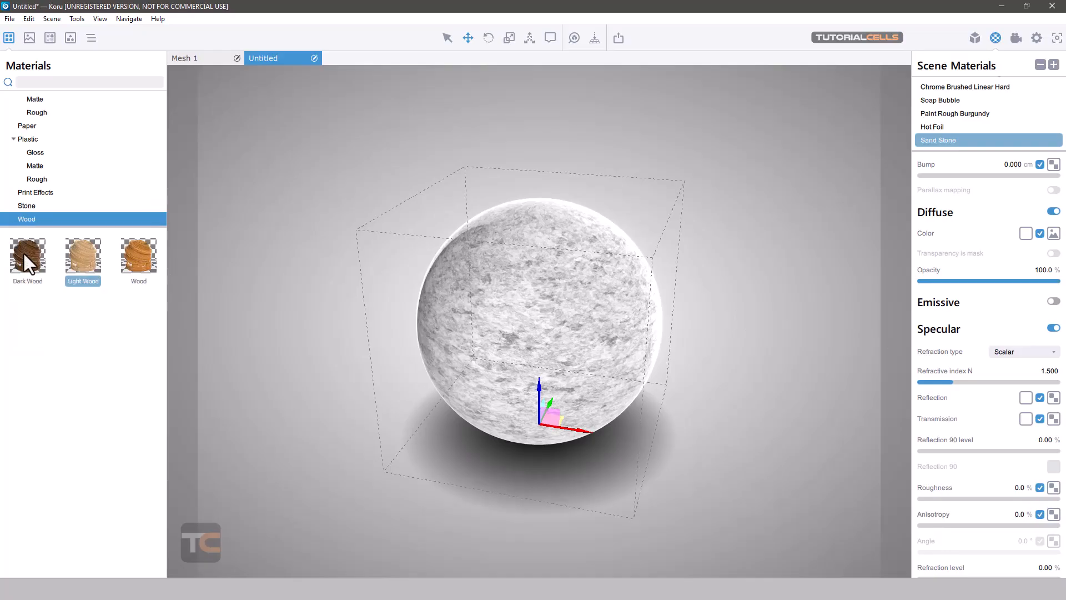
pyautogui.moveTo(24, 252); pyautogui.dragTo(522, 277)
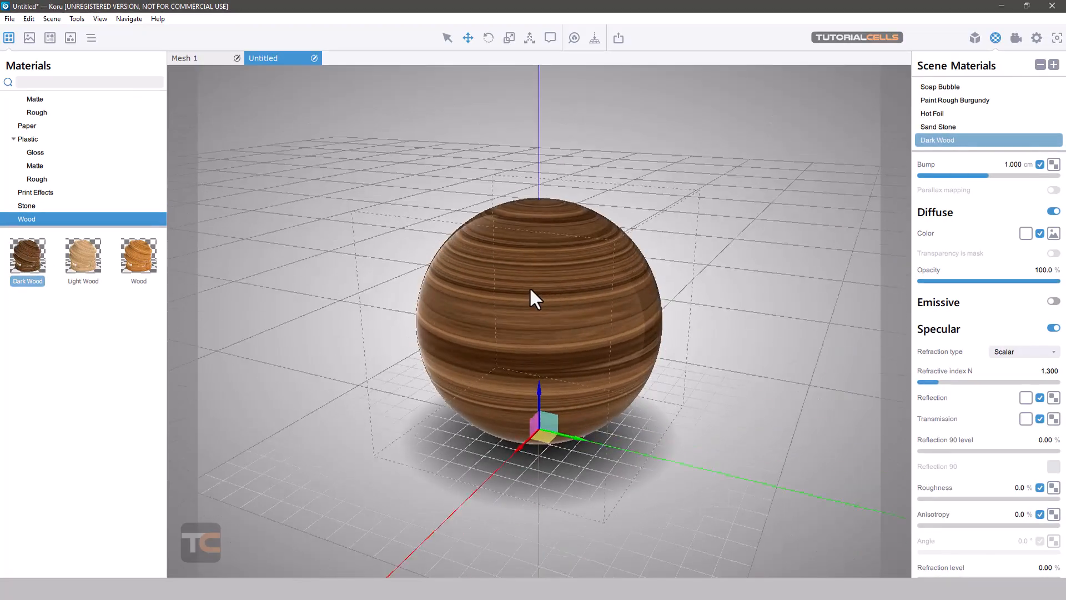
pyautogui.moveTo(530, 289)
pyautogui.mouseDown(button='middle')
pyautogui.moveTo(421, 303)
pyautogui.moveTo(525, 305)
pyautogui.moveTo(512, 292)
pyautogui.mouseUp(button='middle')
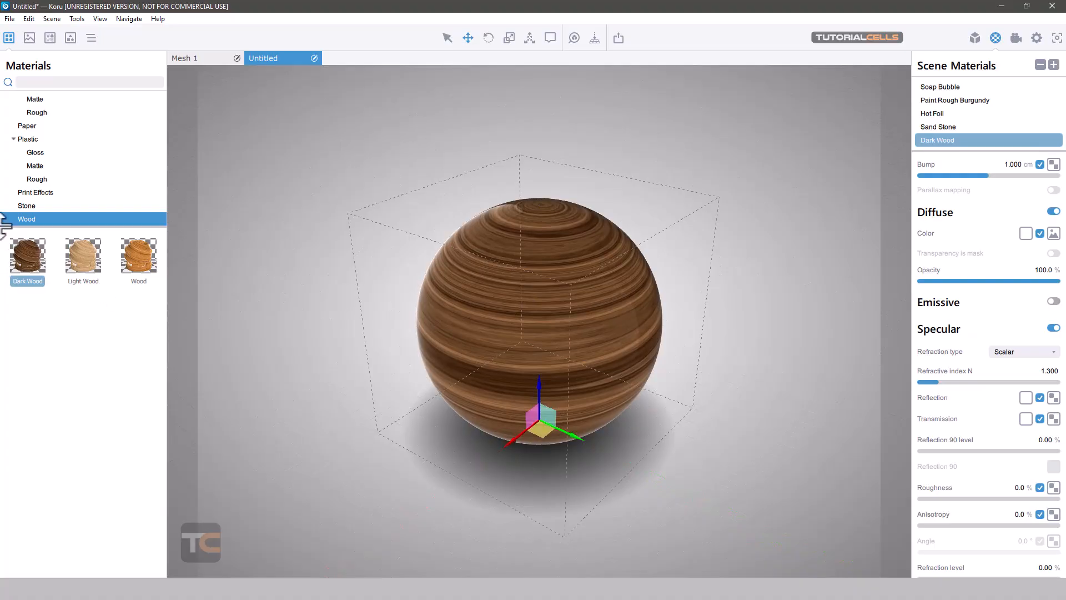
pyautogui.scroll(3, 976, 205)
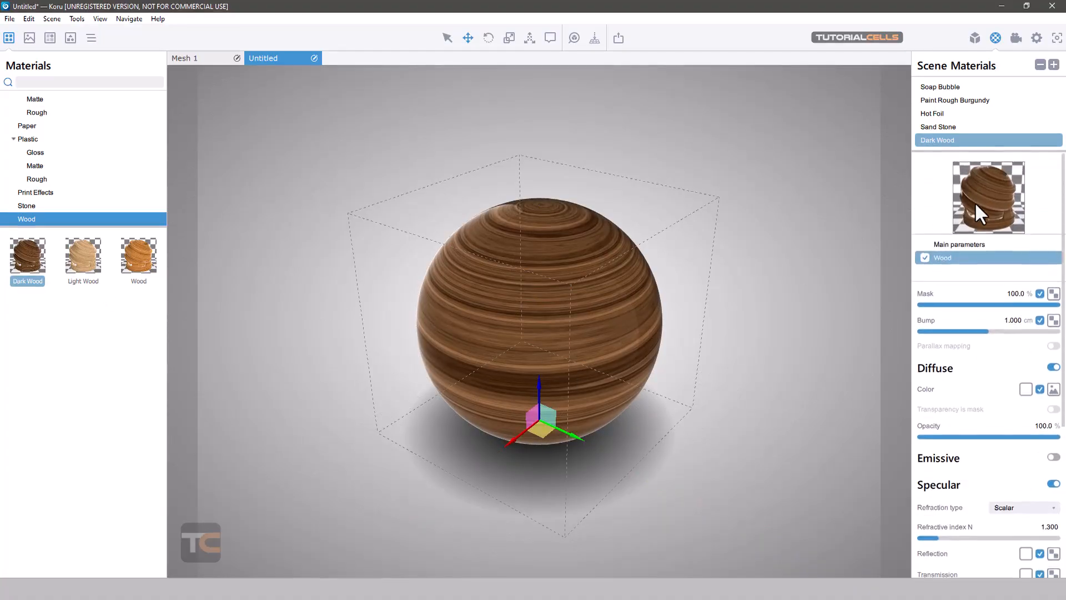
pyautogui.scroll(-6, 981, 302)
pyautogui.scroll(3, 965, 323)
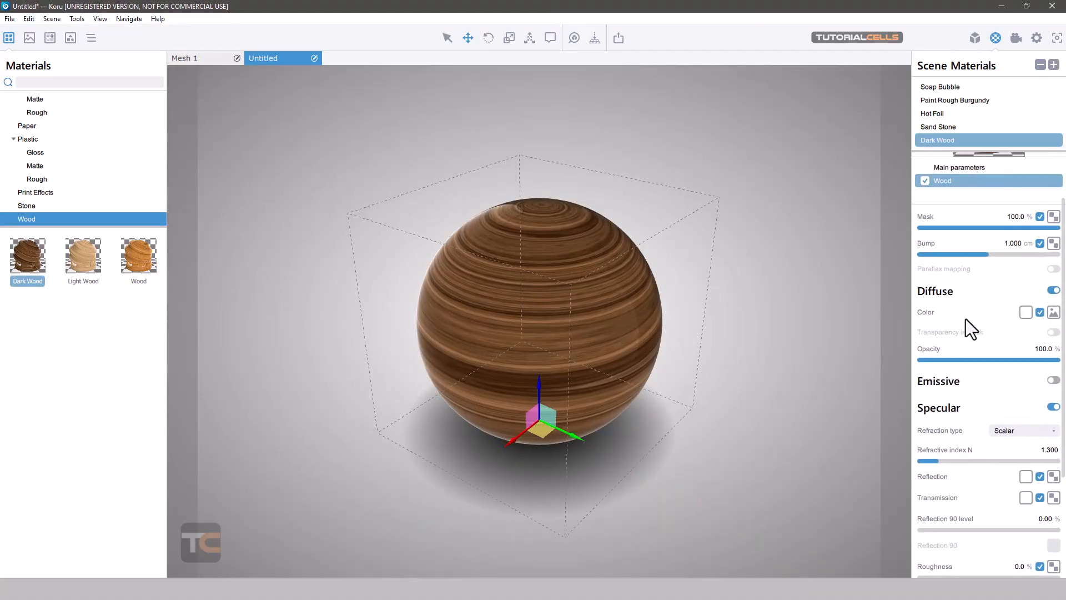
# Step: Examine the list of scene materials collected from the presets applied so far
pyautogui.scroll(3, 938, 120)
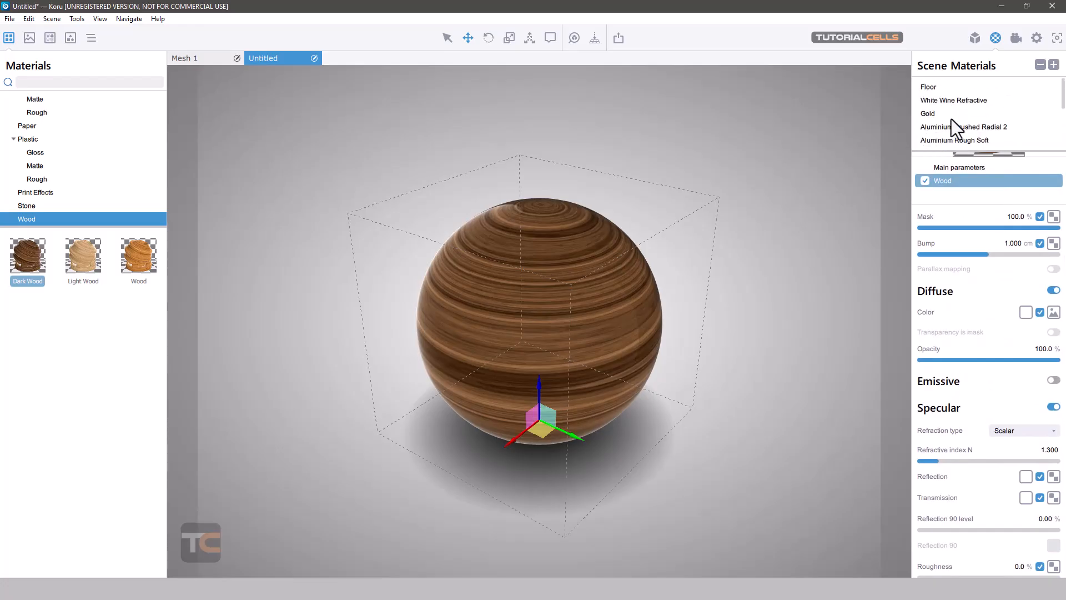
pyautogui.scroll(-5, 952, 118)
pyautogui.scroll(5, 949, 132)
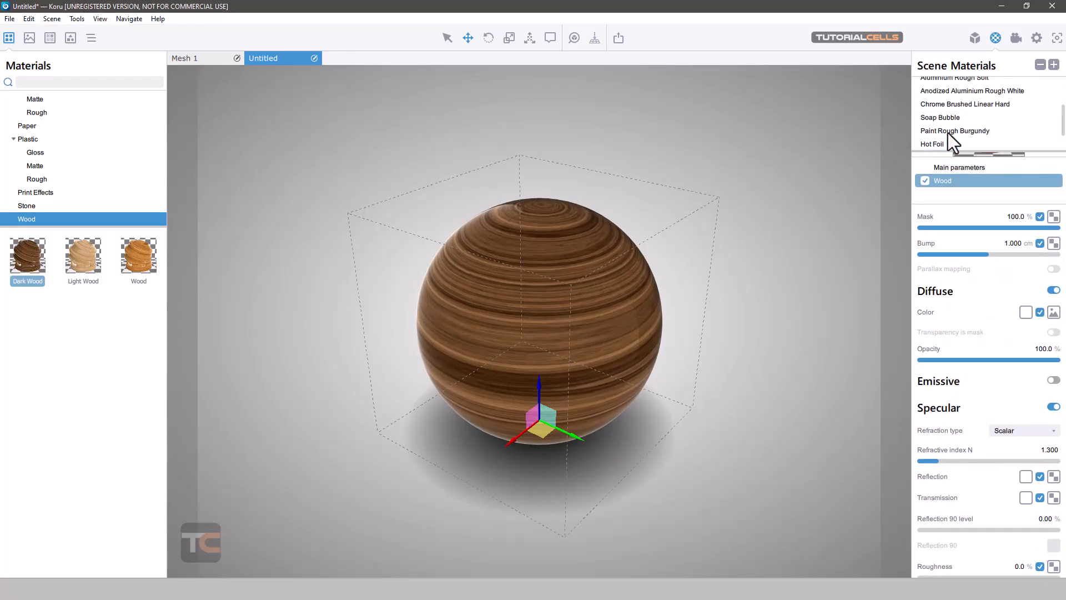
pyautogui.scroll(-4, 944, 141)
pyautogui.scroll(5, 945, 135)
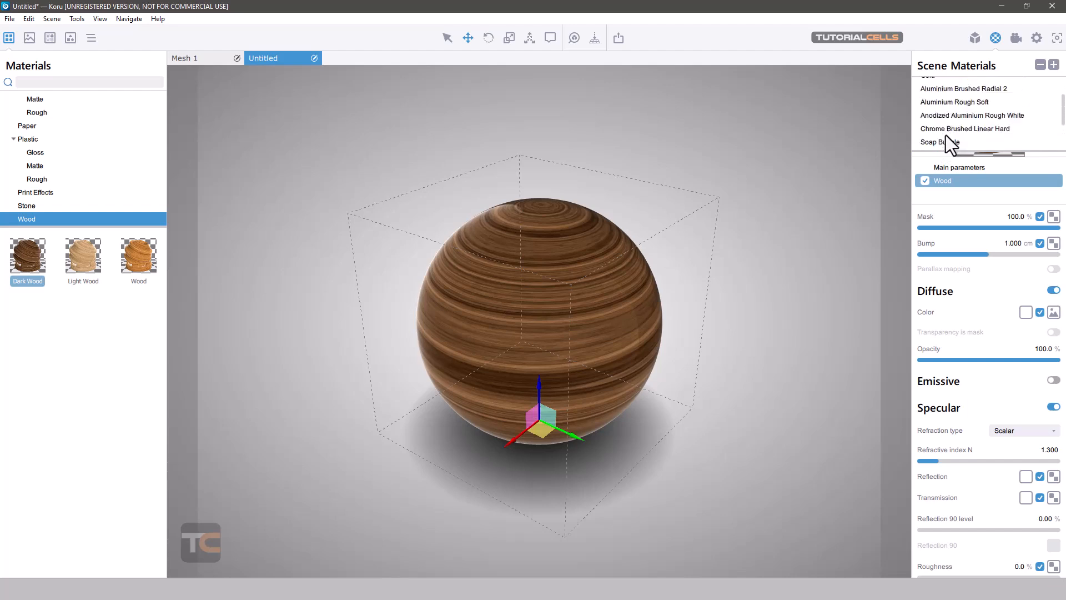
pyautogui.scroll(-4, 949, 133)
pyautogui.scroll(4, 948, 134)
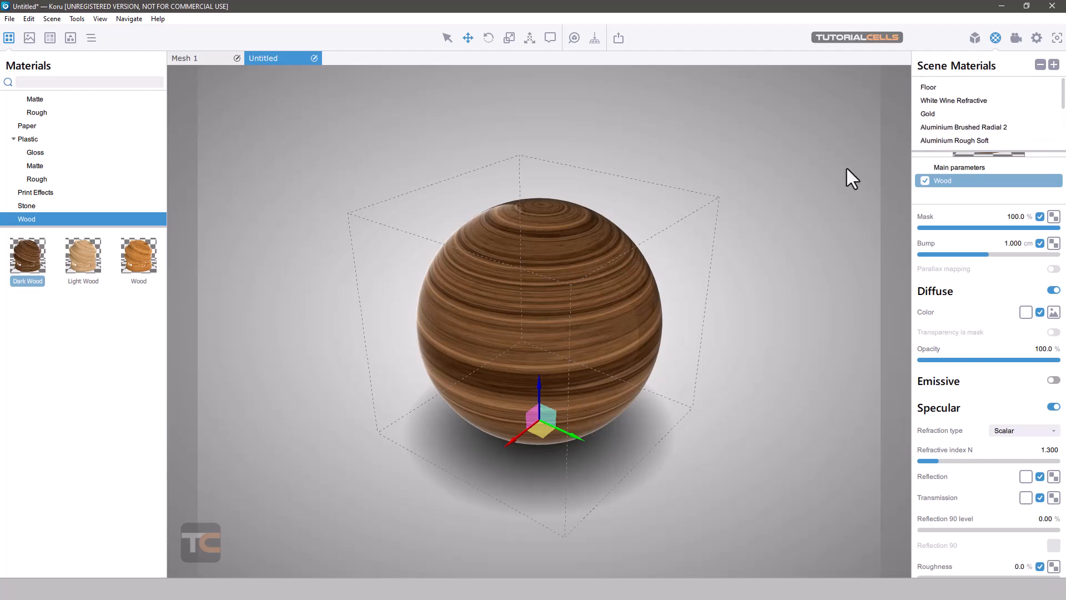
pyautogui.moveTo(605, 191)
pyautogui.mouseDown(button='middle')
pyautogui.moveTo(556, 195)
pyautogui.moveTo(591, 191)
pyautogui.mouseUp(button='middle')
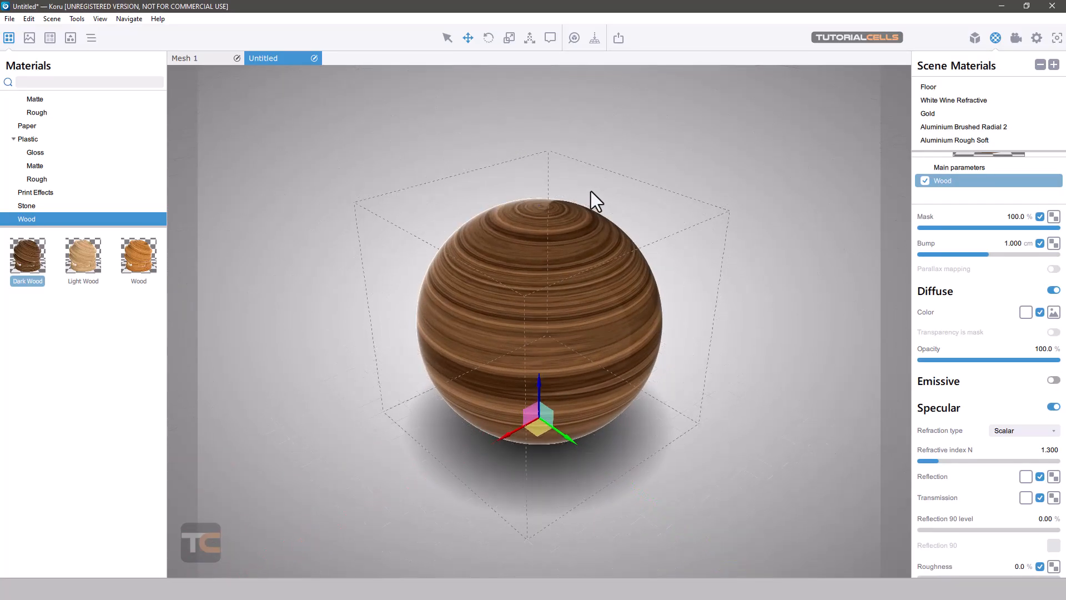